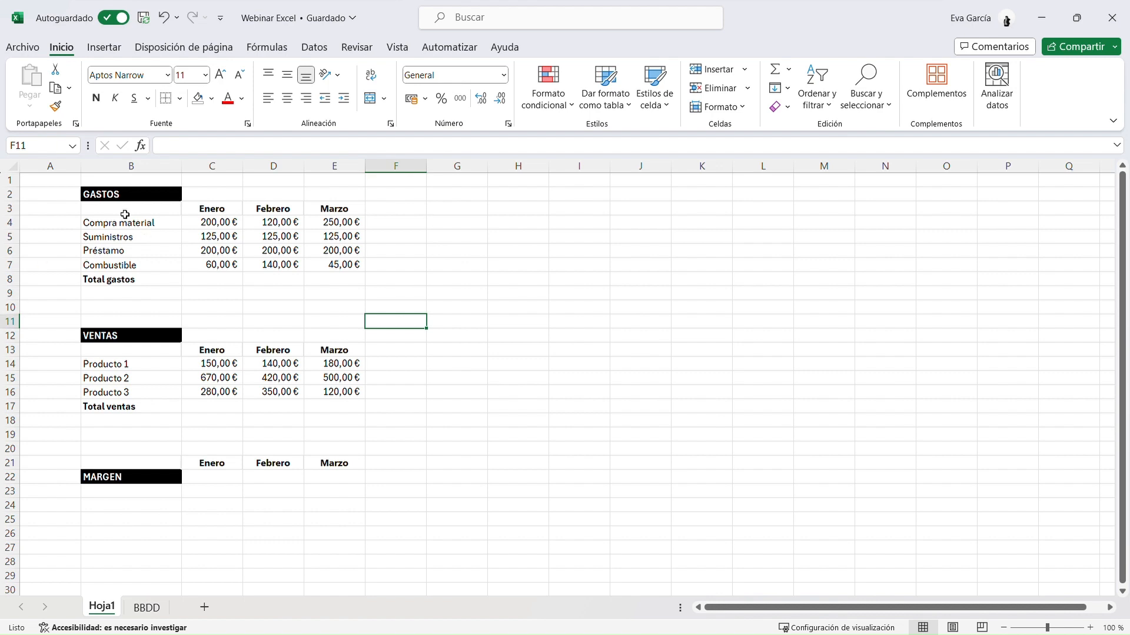
Review the GASTOS, VENTAS and MARGEN blocks with their Enero, Febrero and Marzo columns
drag(126, 212, 308, 281)
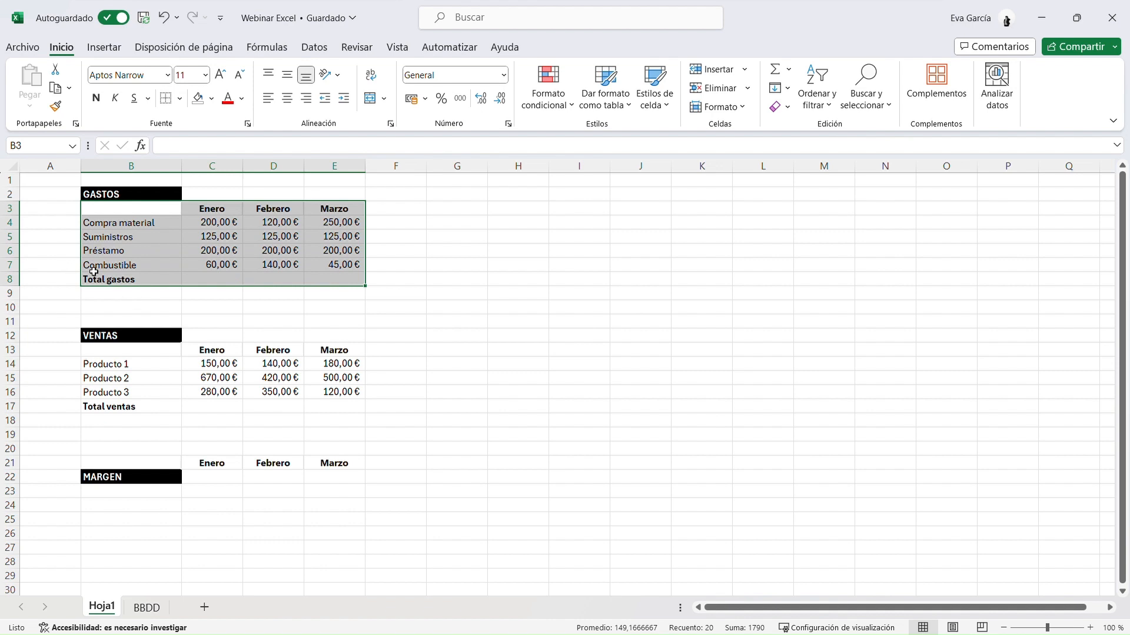
click(212, 209)
click(330, 209)
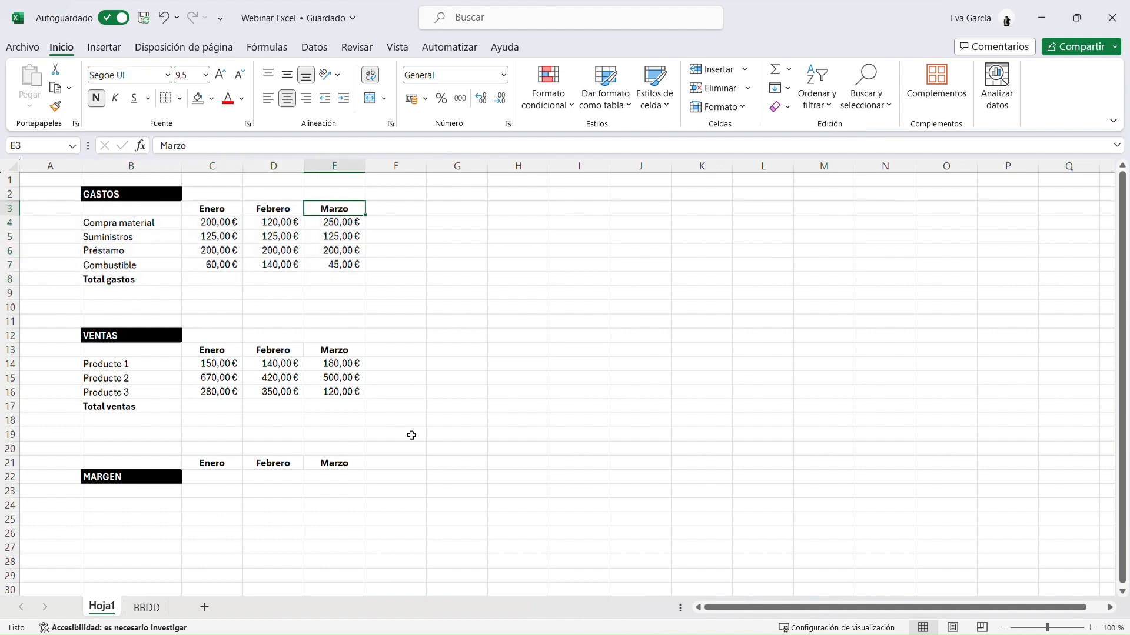
drag(144, 363, 336, 391)
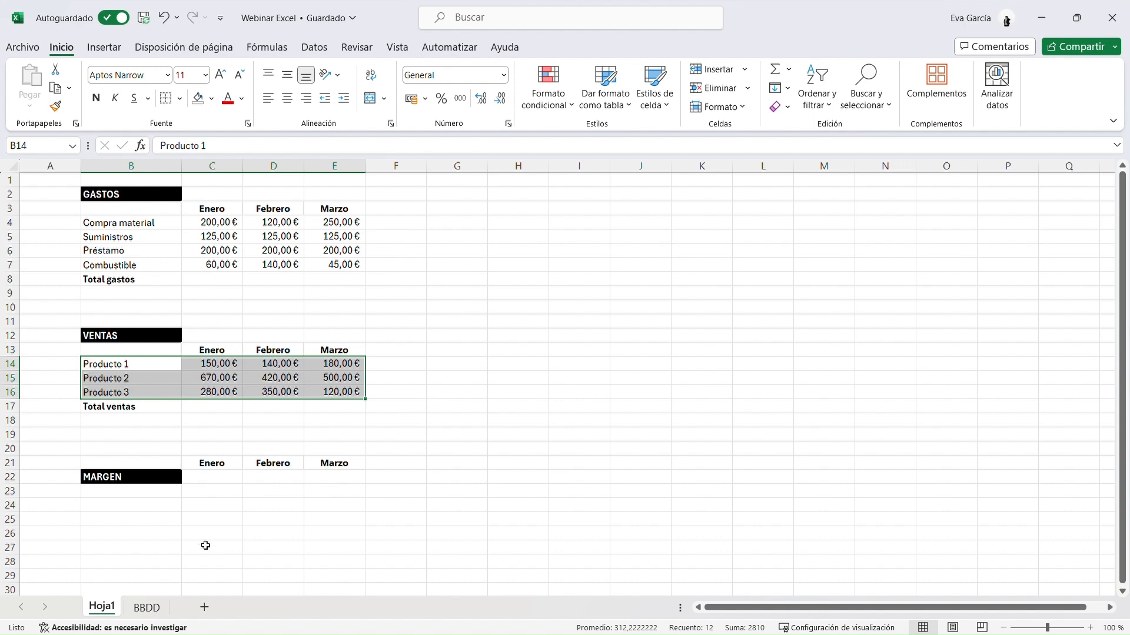
drag(141, 465, 336, 492)
click(195, 519)
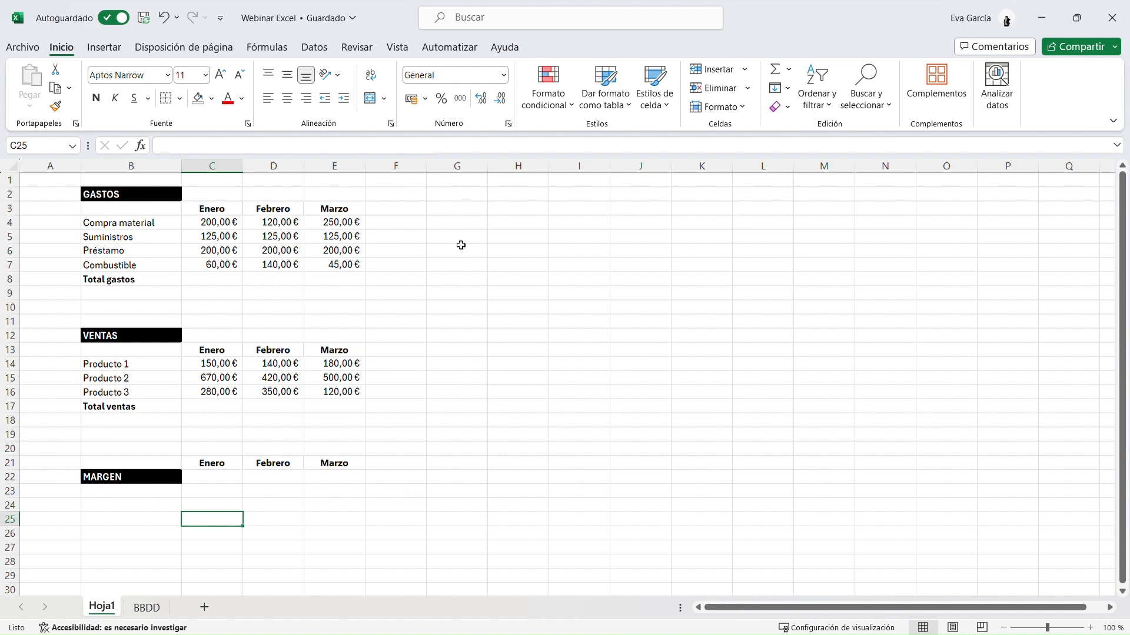
Total the Enero expenses in C8 by adding the cells one by one with +C4+C5+C6+C7
click(224, 282)
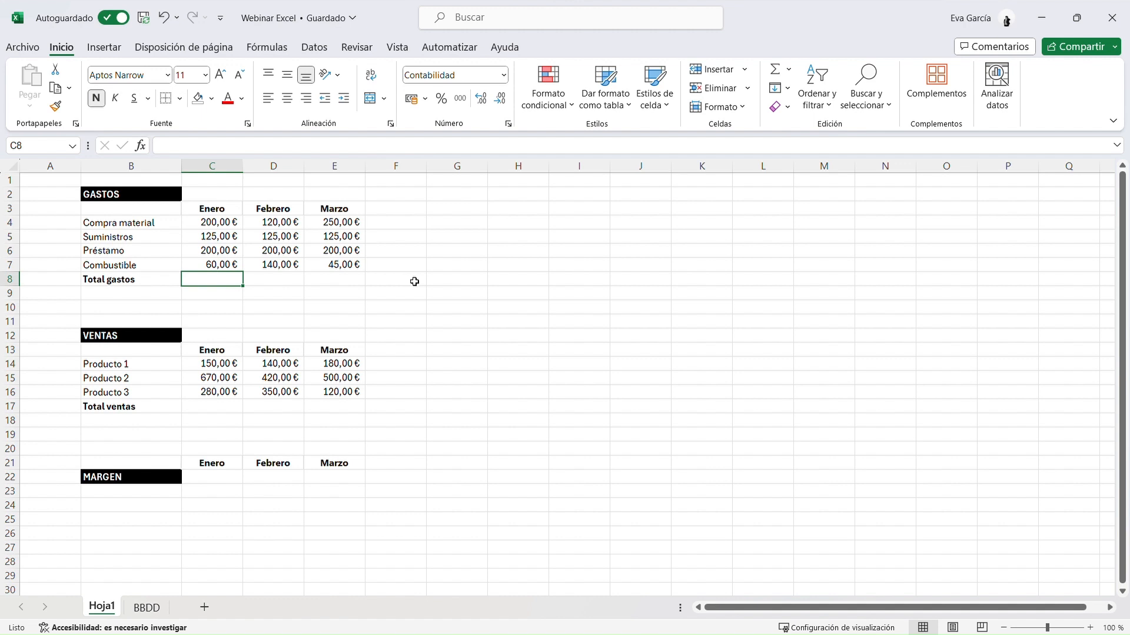
text(+)
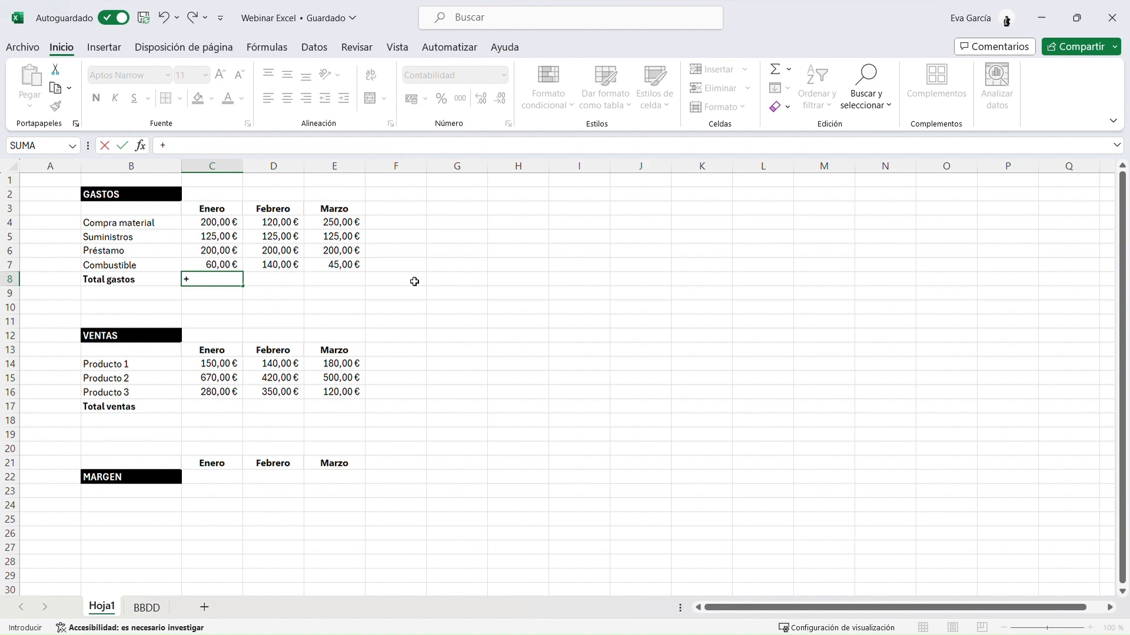
click(227, 230)
text(+)
click(226, 237)
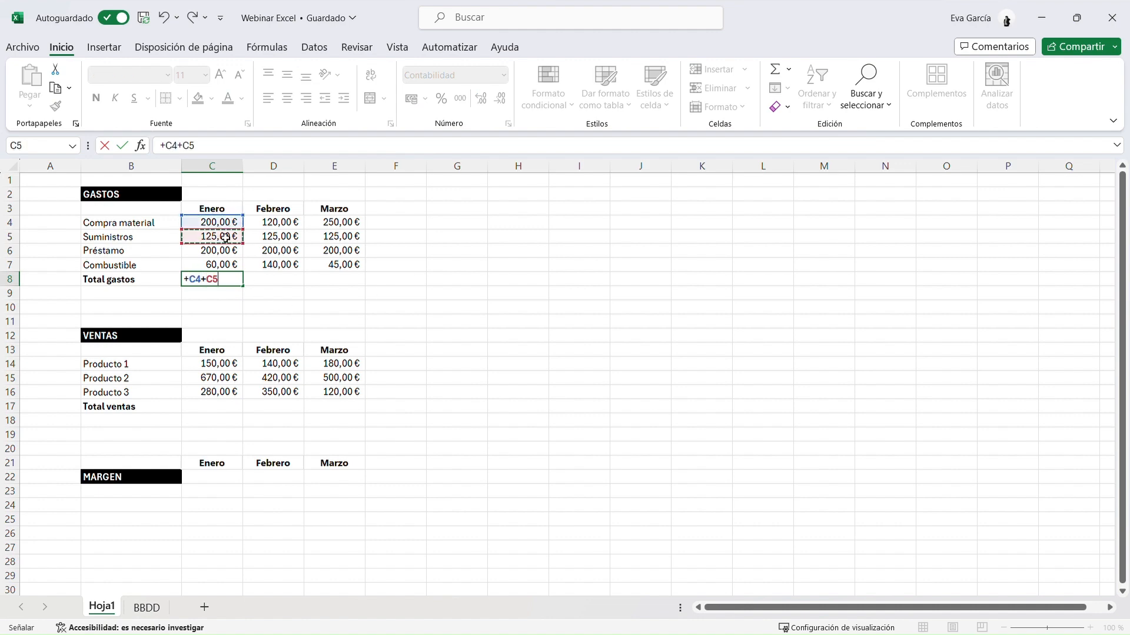
text(+)
click(219, 251)
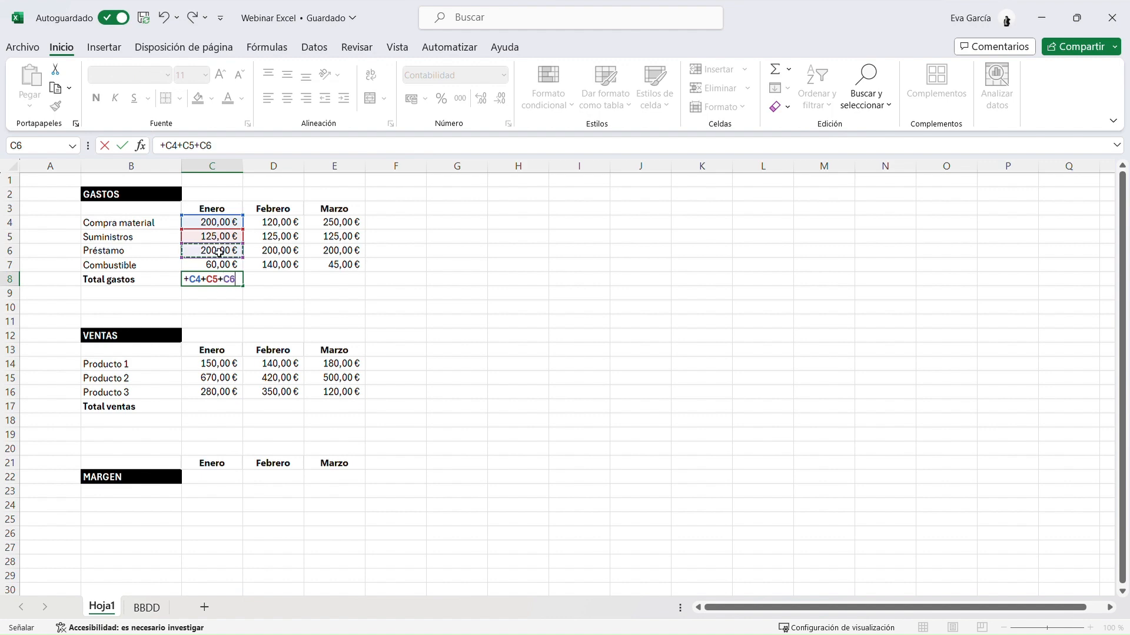
text(+)
click(216, 266)
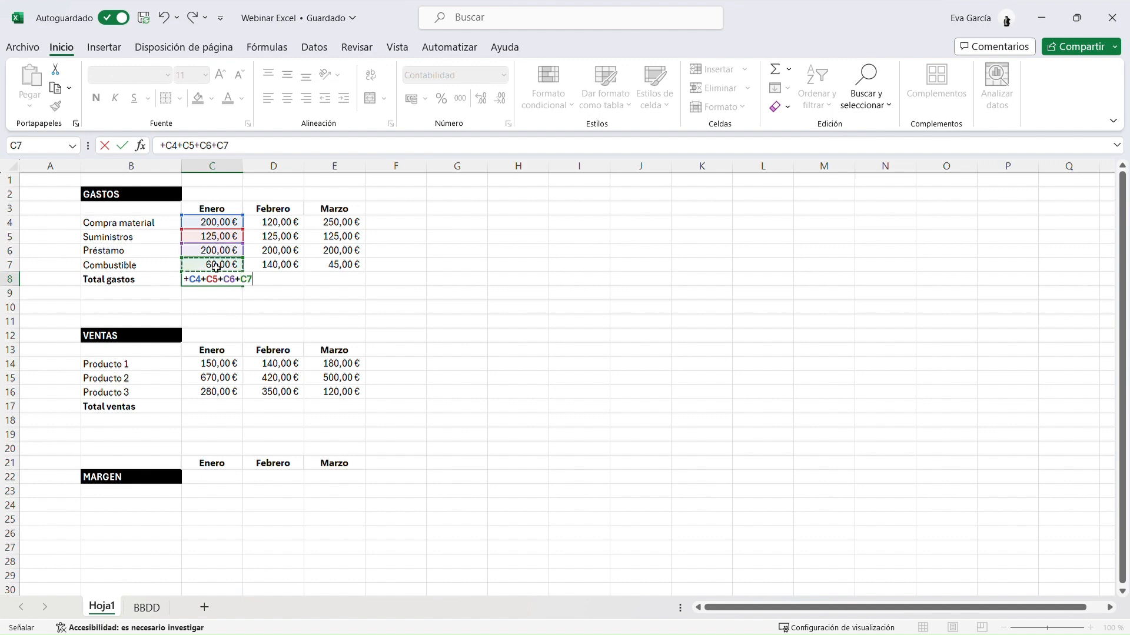
key(Return)
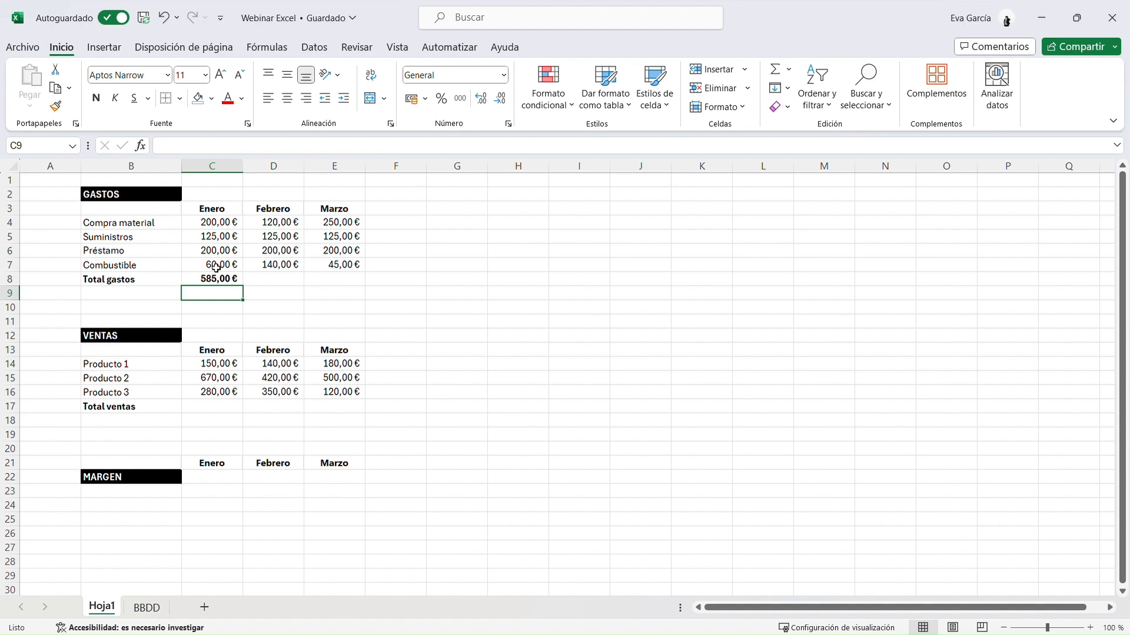
Replace the Enero expenses total in C8 with the formula =SUMA(C4:C7)
key(Up)
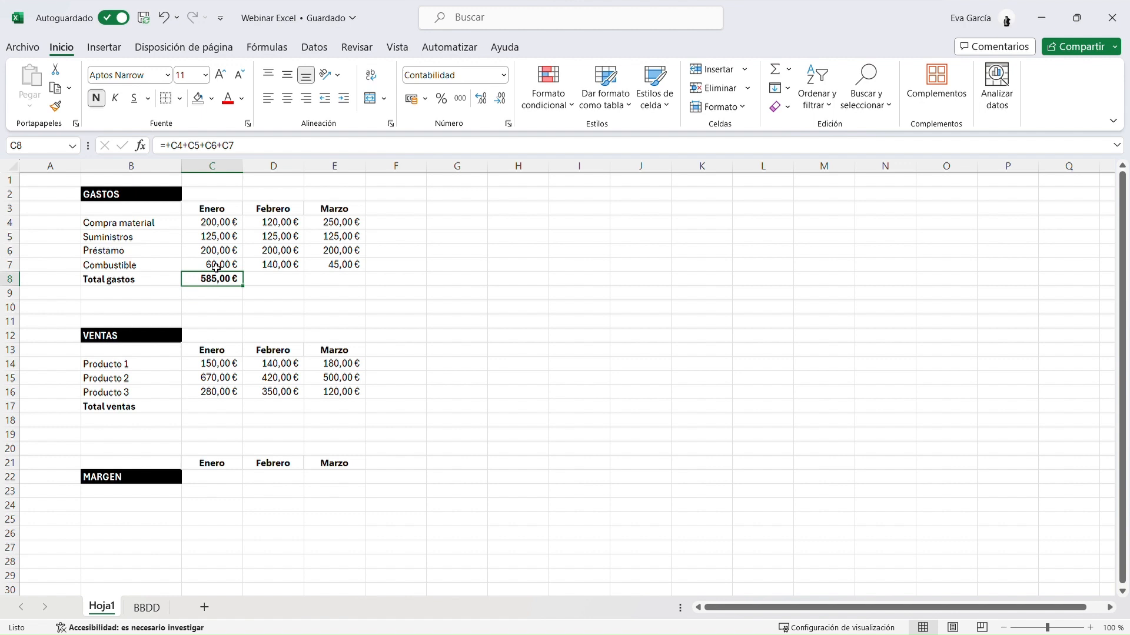
text(=)
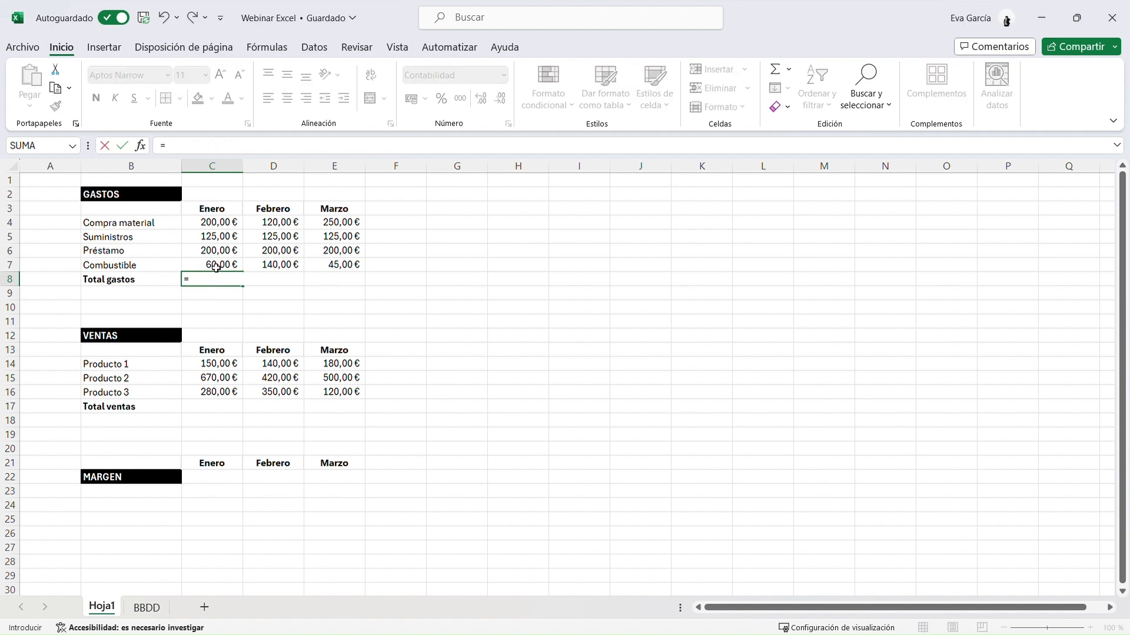
text(sumar)
key(BackSpace)
text(()
drag(224, 224, 227, 265)
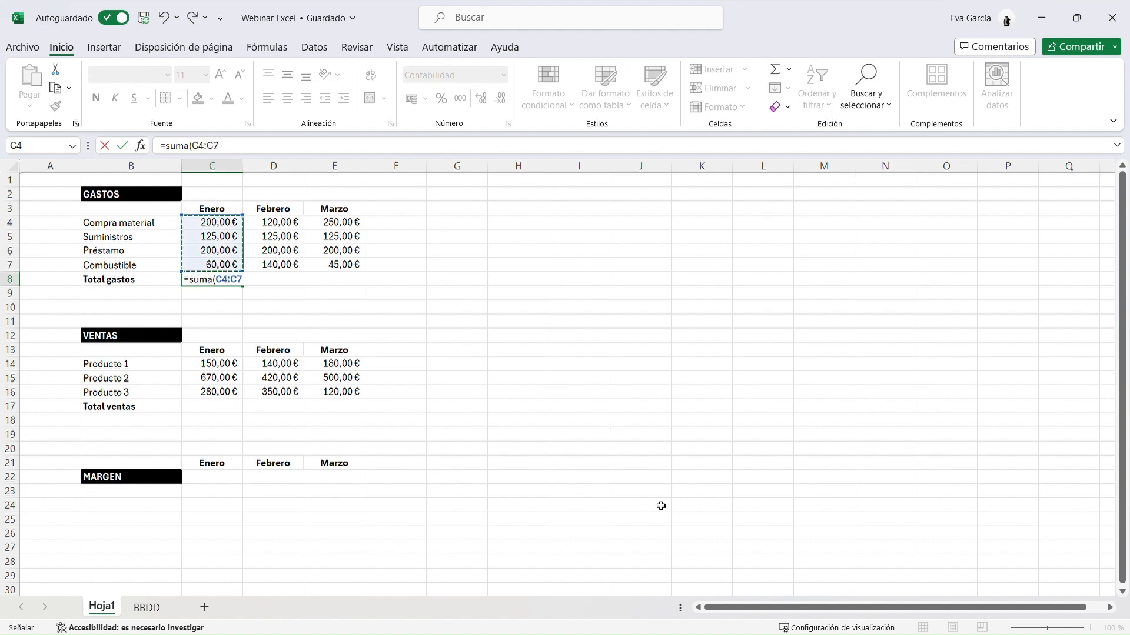
text())
key(Return)
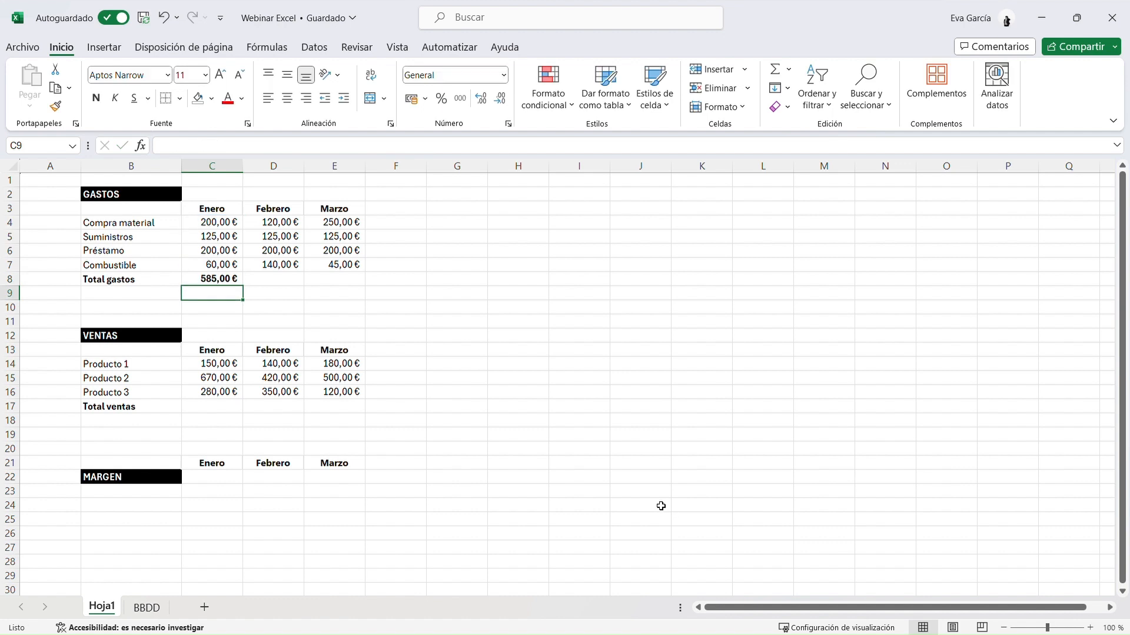
Fill the Total gastos formula from C8 across the row through I8
click(233, 283)
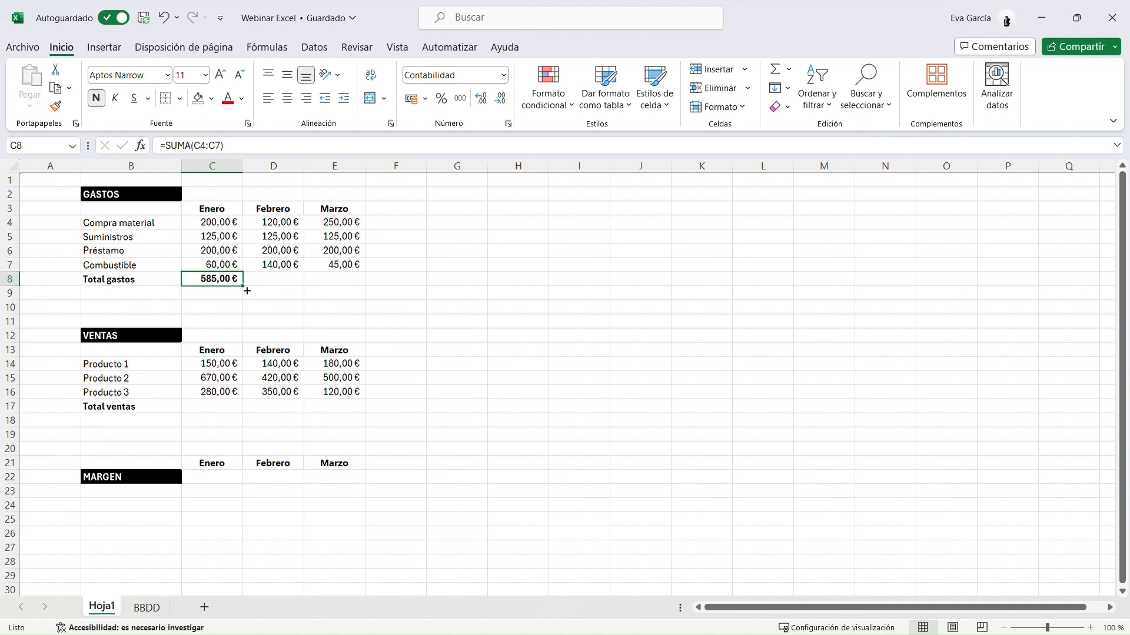
drag(247, 290, 247, 291)
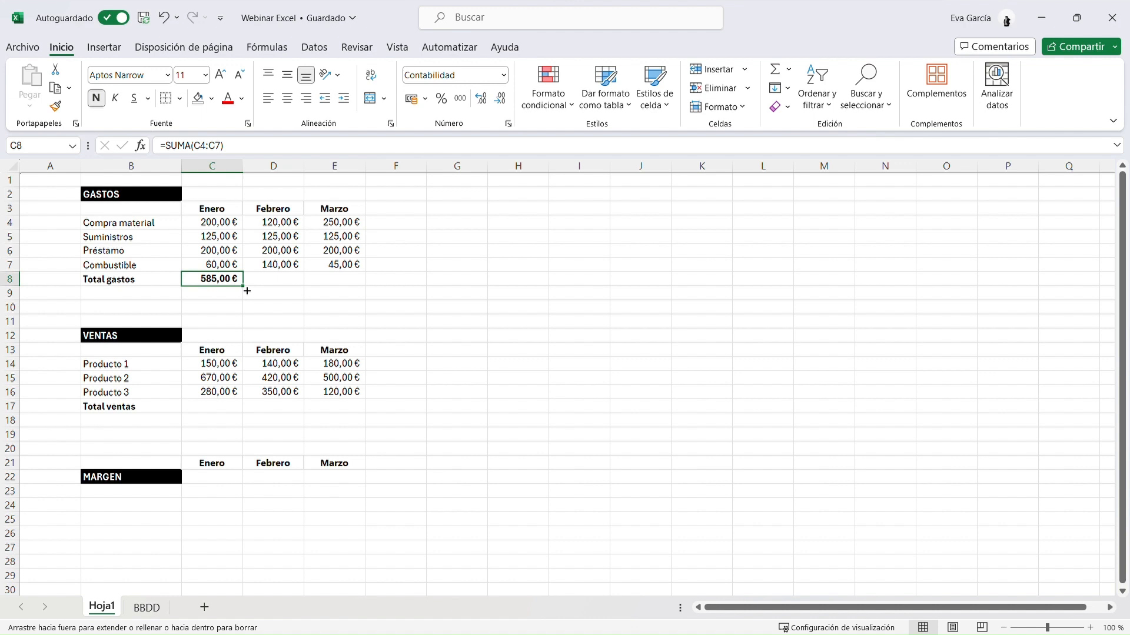
drag(247, 291, 602, 290)
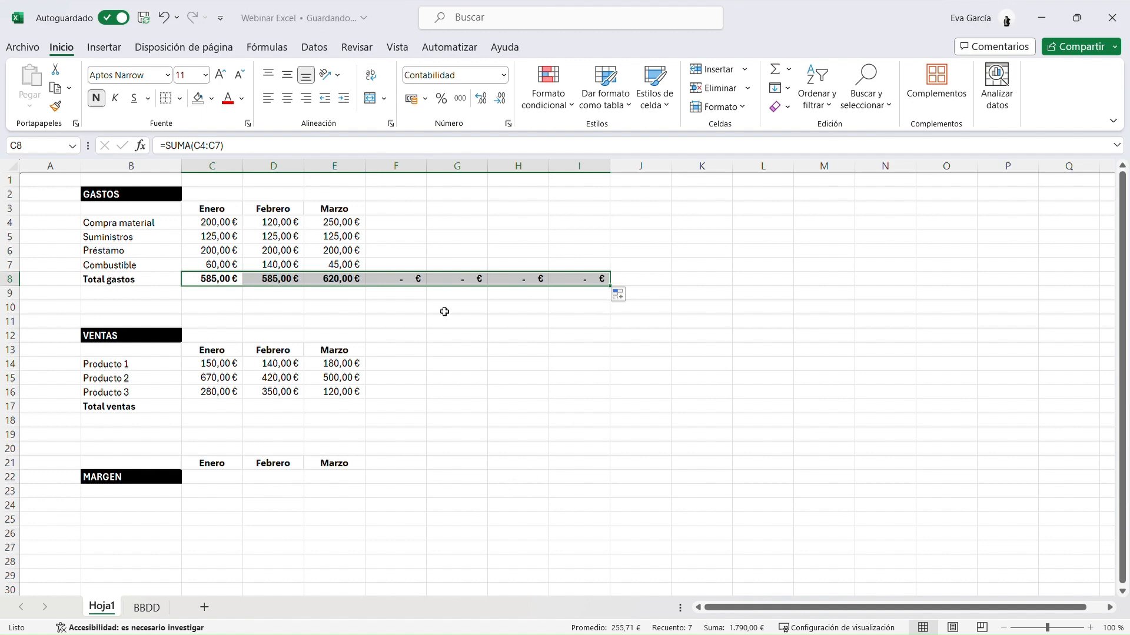
Clear the surplus total formulas in F8:I8 beyond the Marzo column
drag(408, 286, 604, 289)
key(Delete)
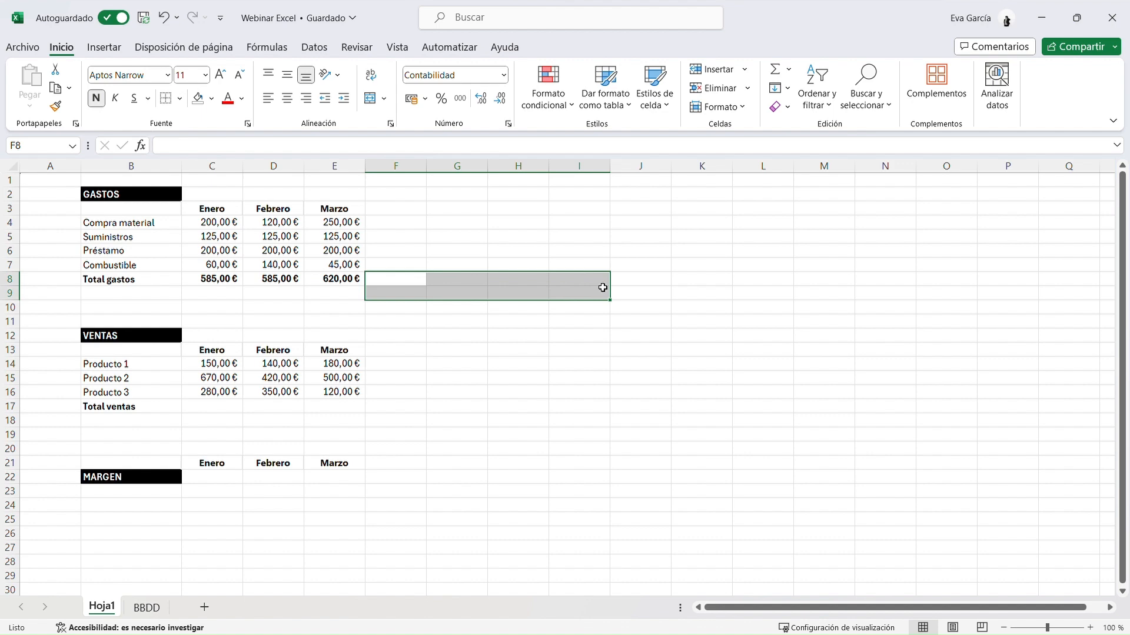
click(620, 324)
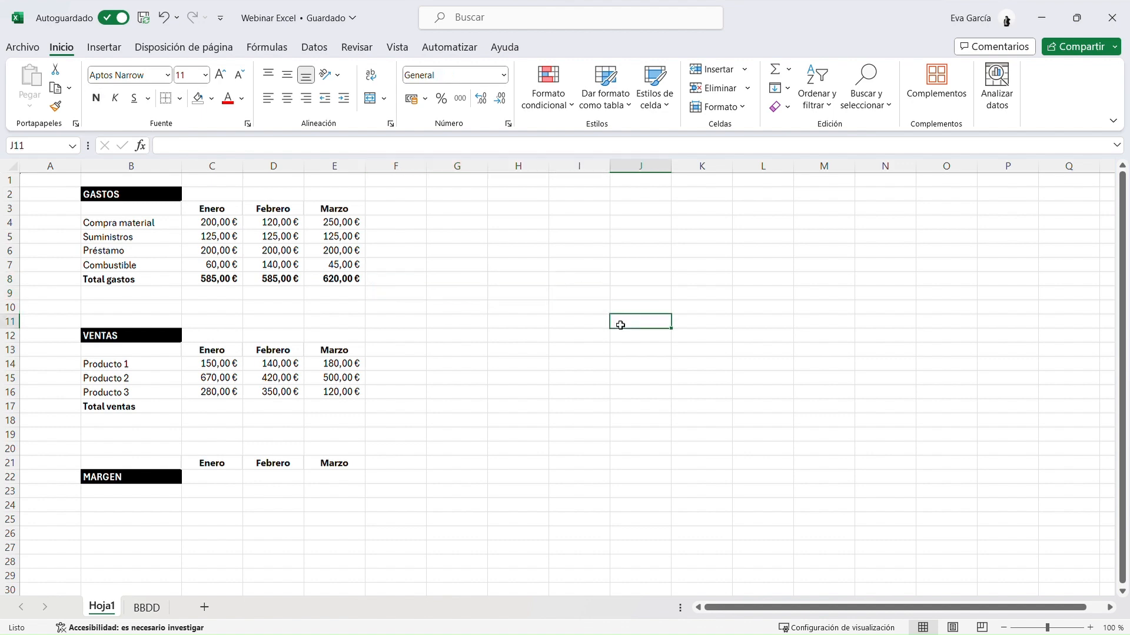
Copy the Enero expenses total formula from C8 into the Enero Total ventas cell, C17
click(227, 406)
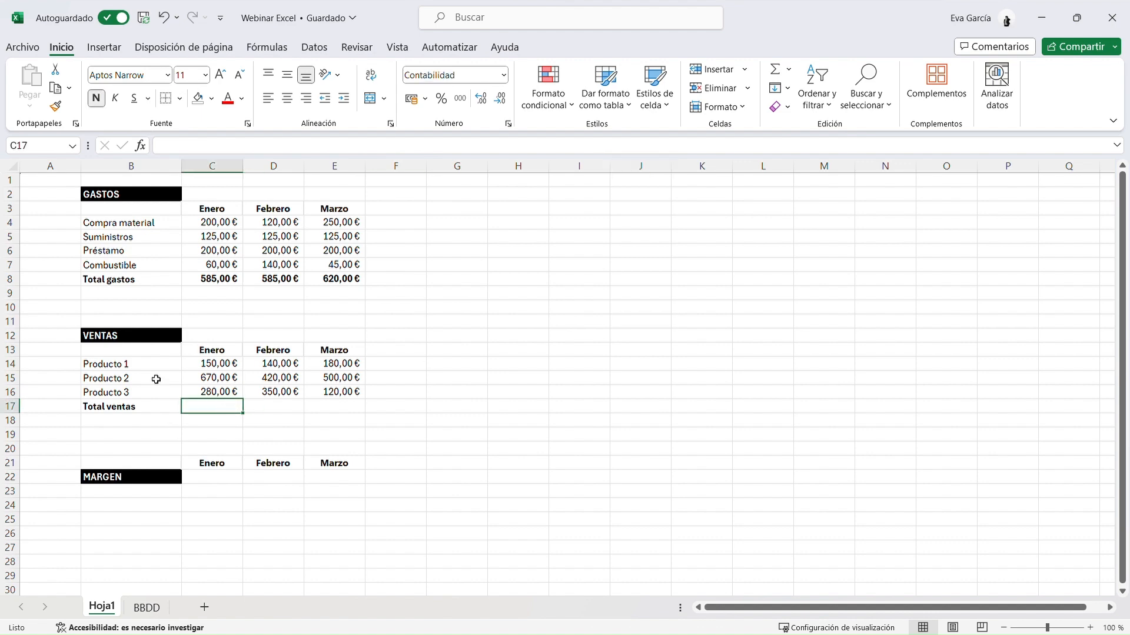
click(234, 364)
drag(234, 365, 233, 391)
drag(286, 364, 291, 392)
drag(344, 363, 348, 405)
click(220, 269)
click(229, 281)
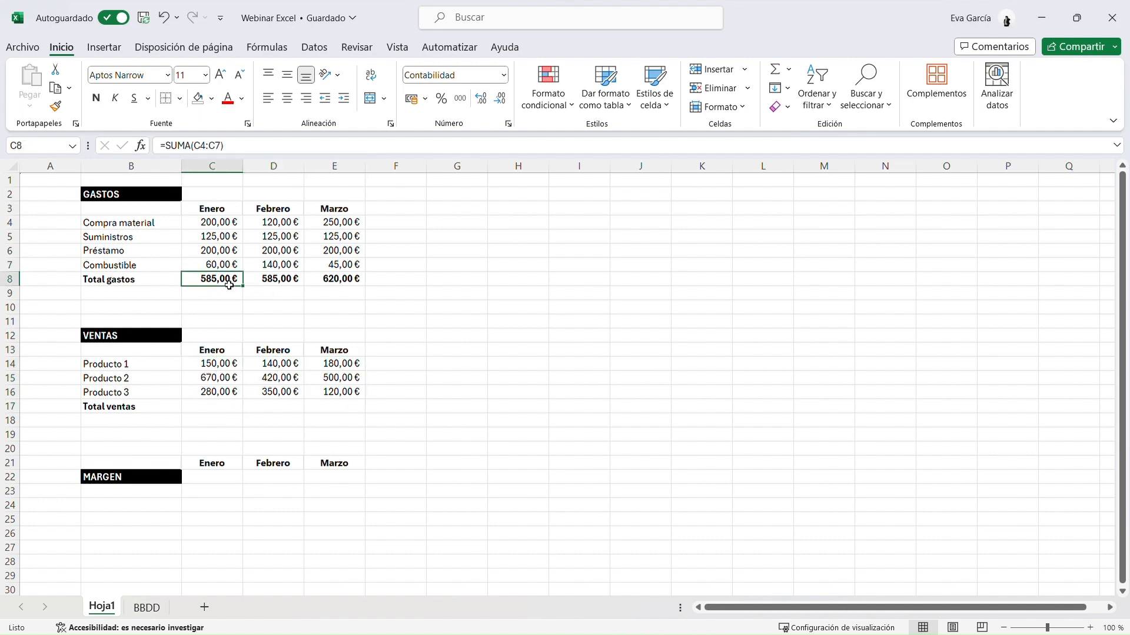
key(ctrl+c)
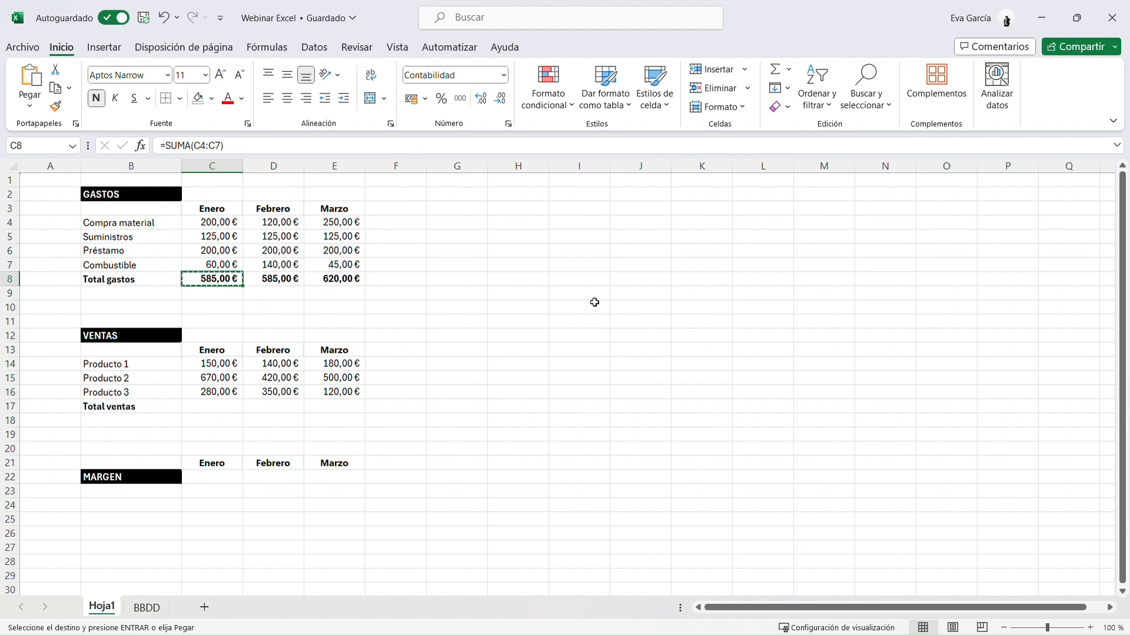
click(223, 408)
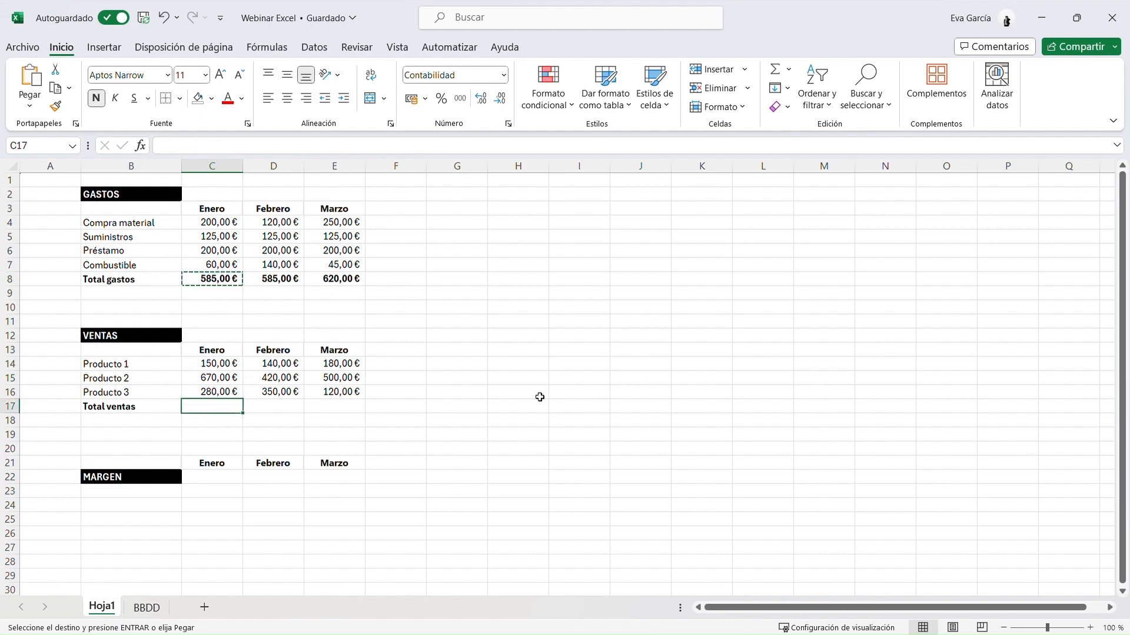
key(ctrl+v)
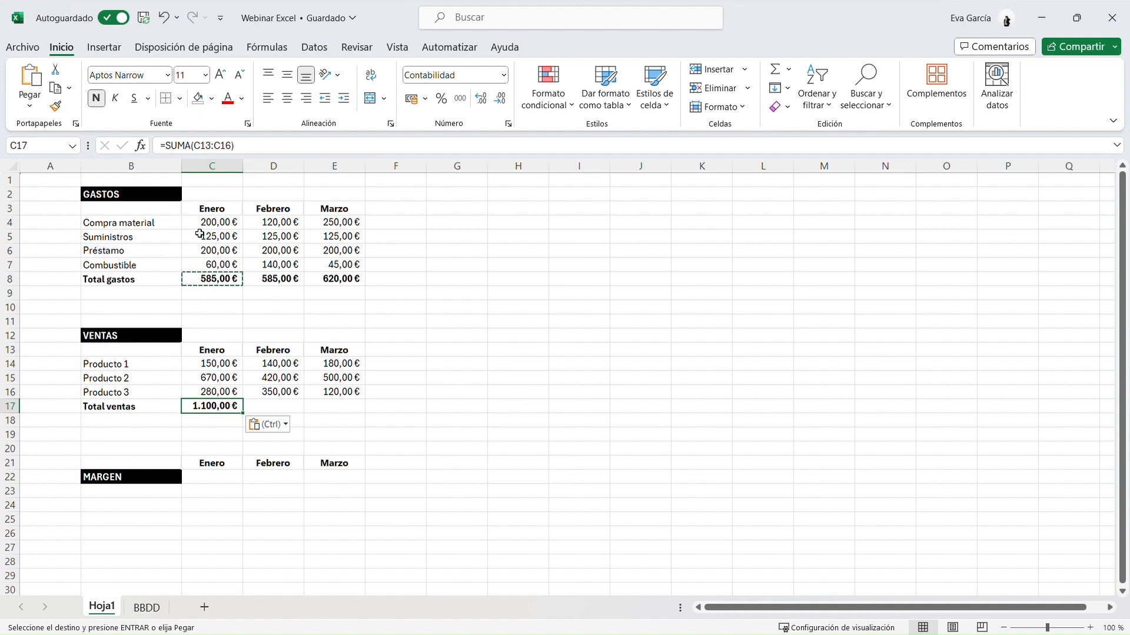
key(Escape)
Compare the Enero expense cells C4:C7 with the sales cells C14:C16 and check the range used in C17
drag(213, 230, 213, 266)
drag(231, 364, 229, 393)
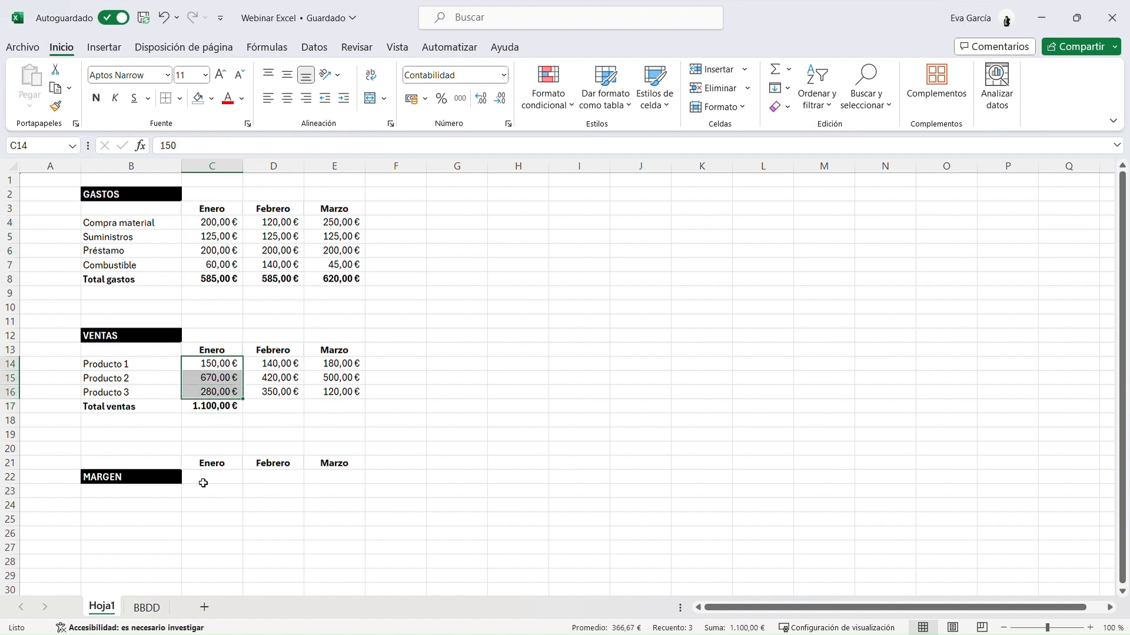
click(215, 412)
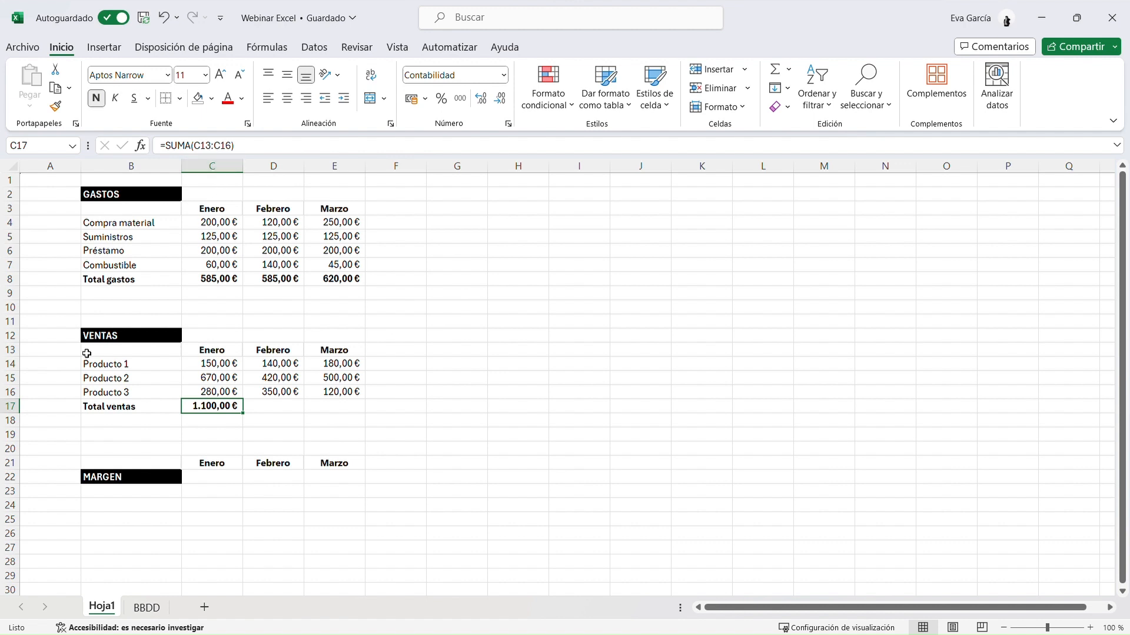
click(209, 348)
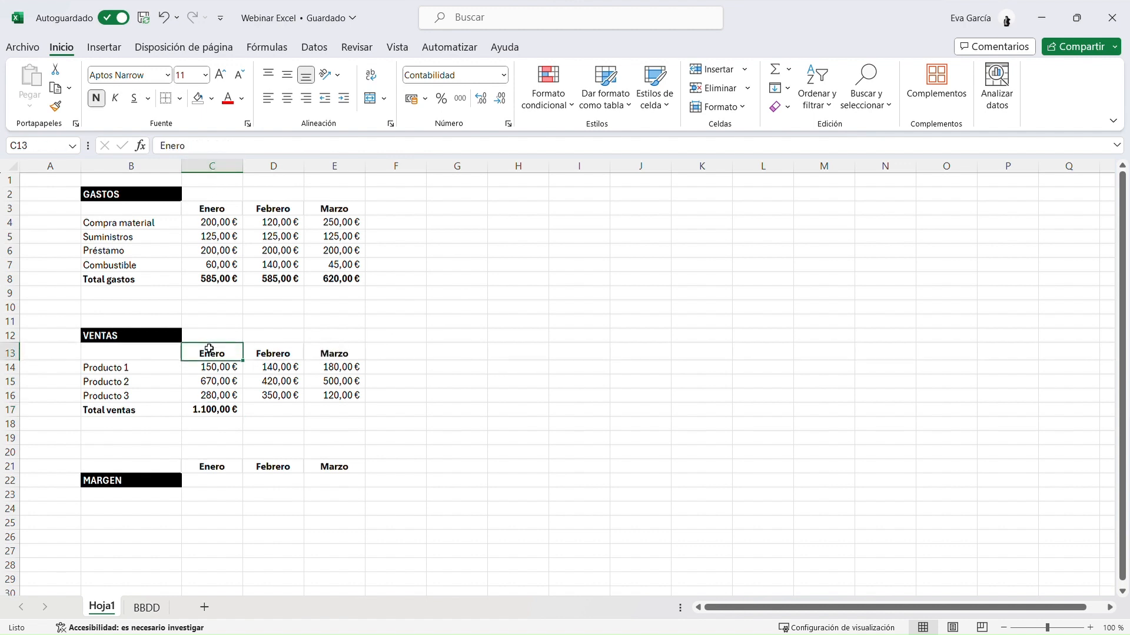
key(ctrl+z)
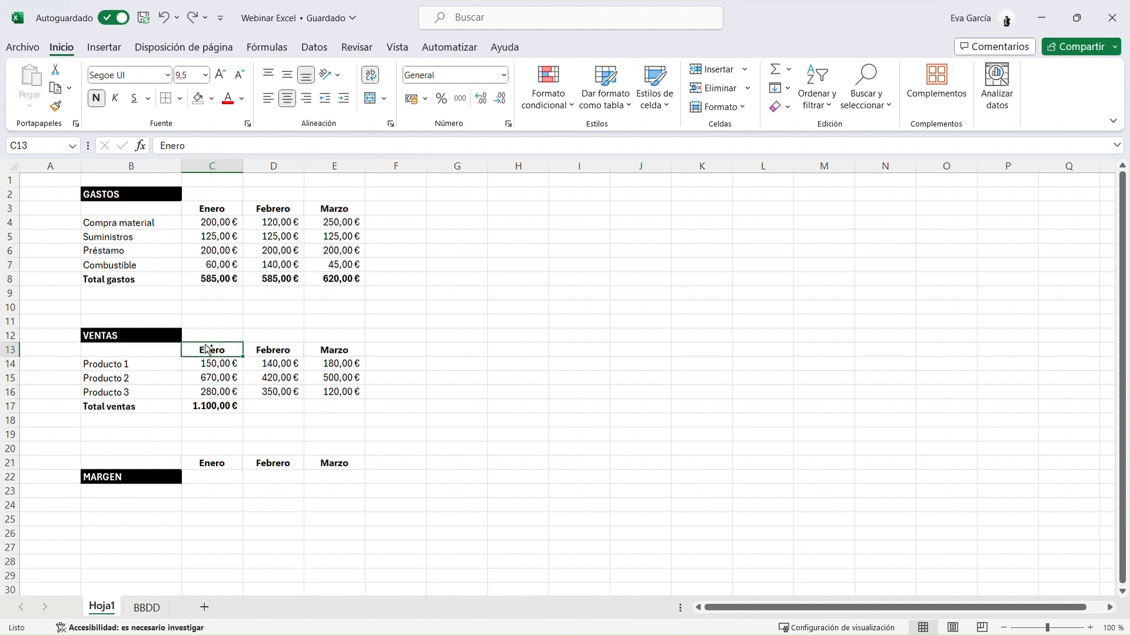
Correct the Total ventas formula in C17 so it sums only C14:C16, excluding the month header
click(207, 410)
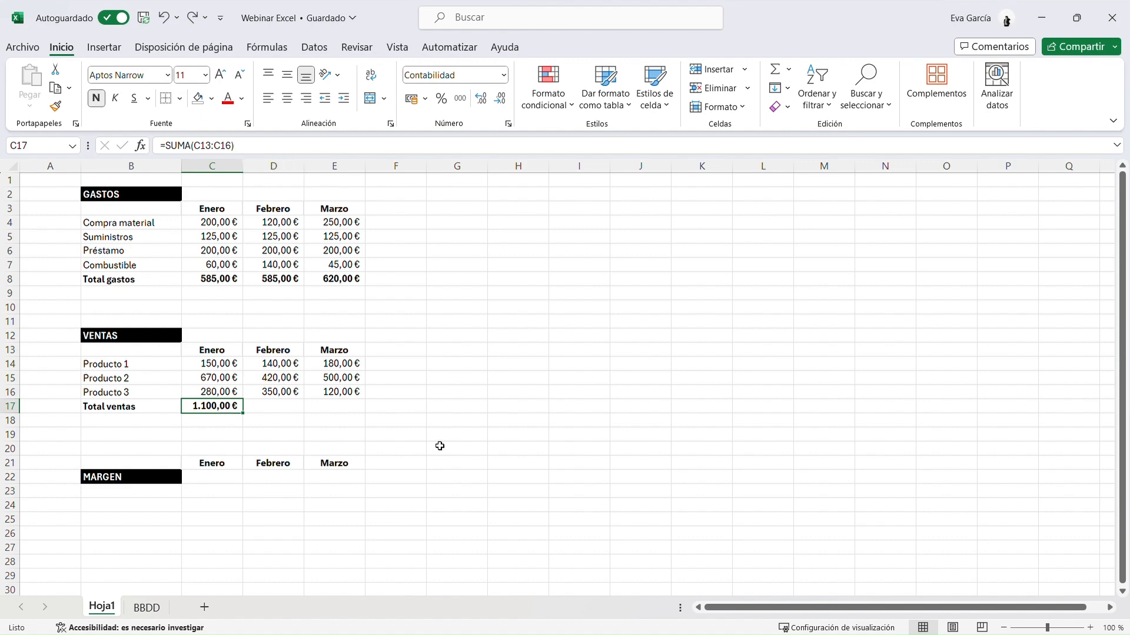
key(F2)
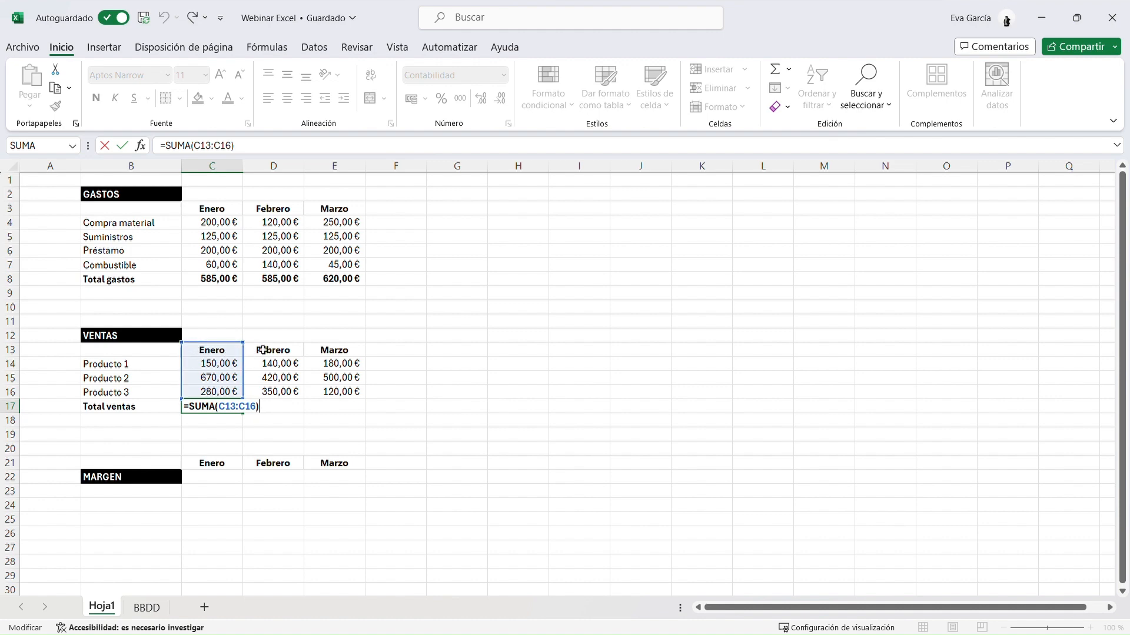
drag(250, 351, 246, 360)
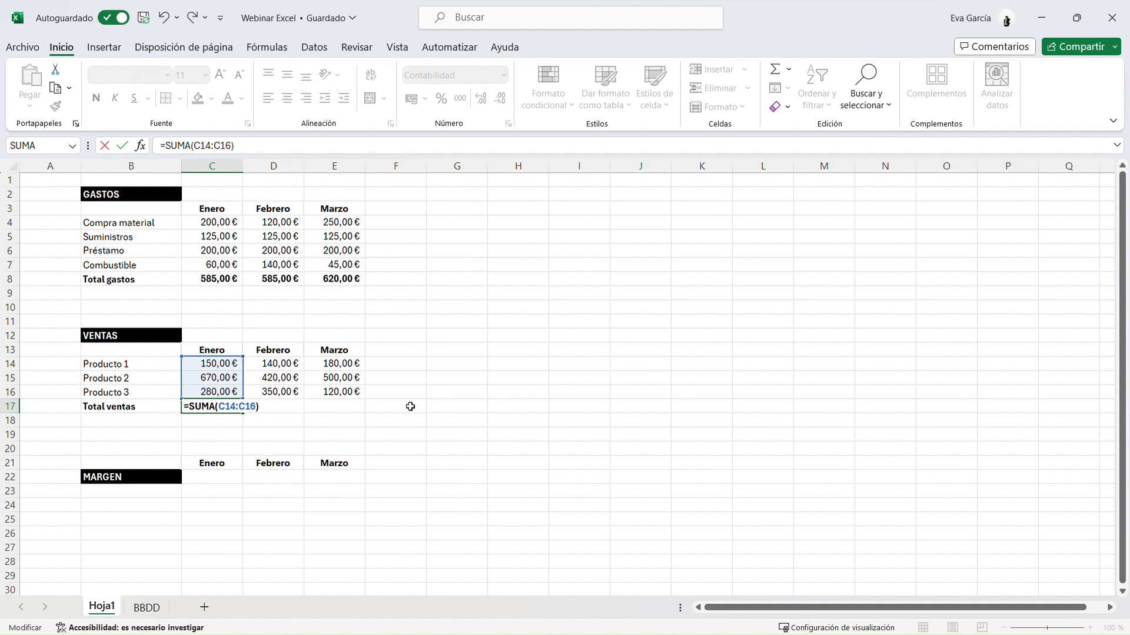
key(Return)
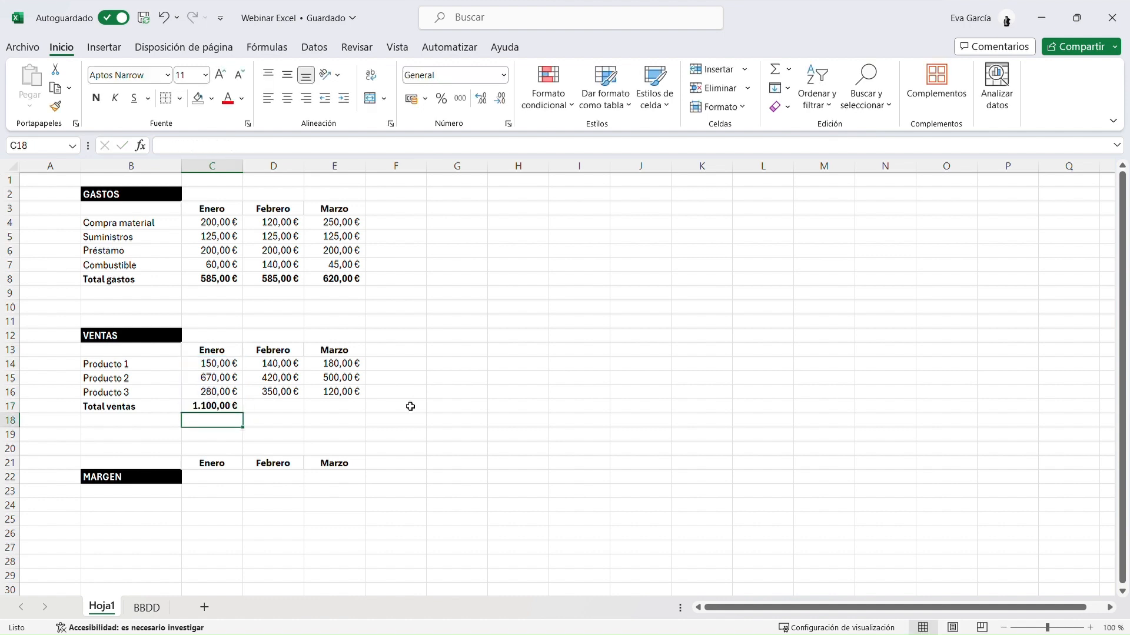
Fill the Total ventas formula from C17 across to the Febrero and Marzo columns
click(207, 405)
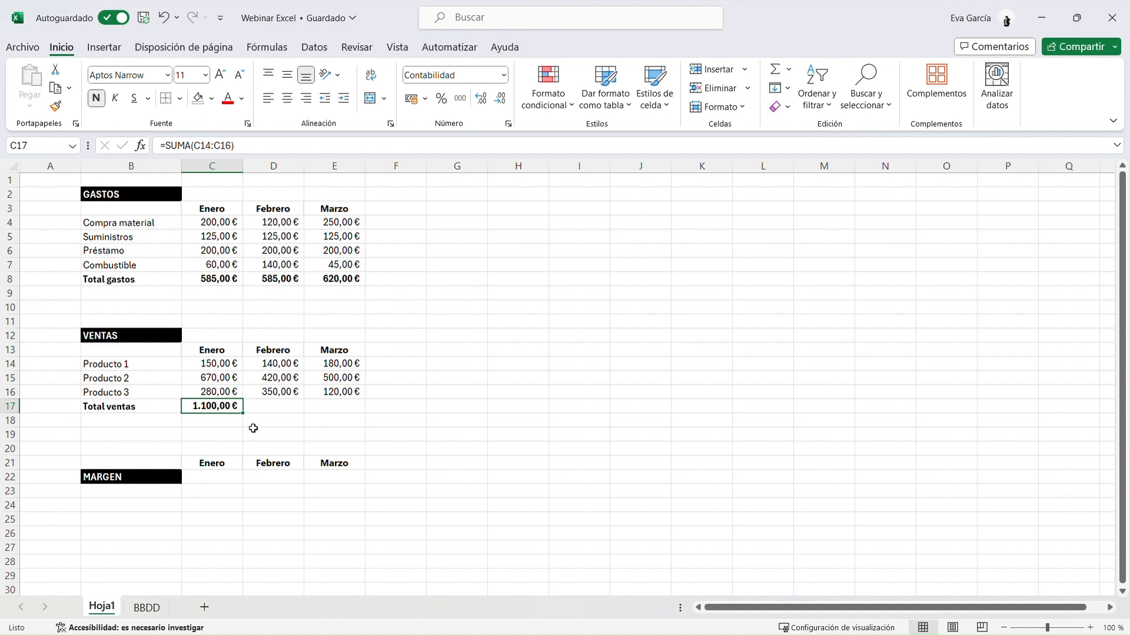
drag(243, 413, 352, 411)
click(636, 441)
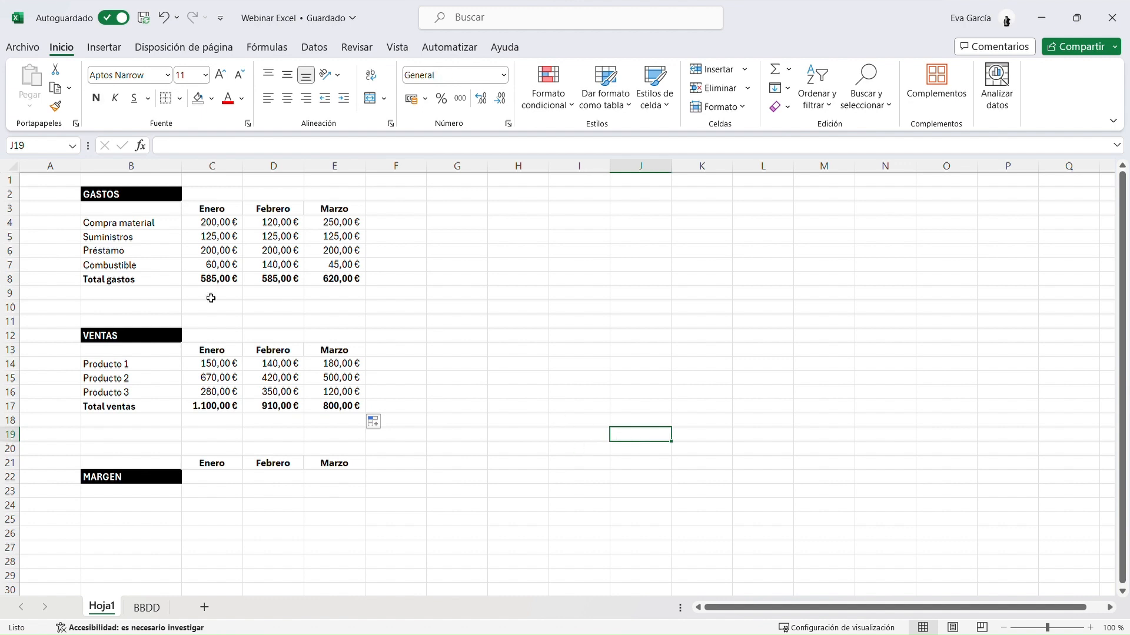
Calculate the Enero margin in C22 as C17-C8 and fill the formula across to Febrero and Marzo
click(220, 484)
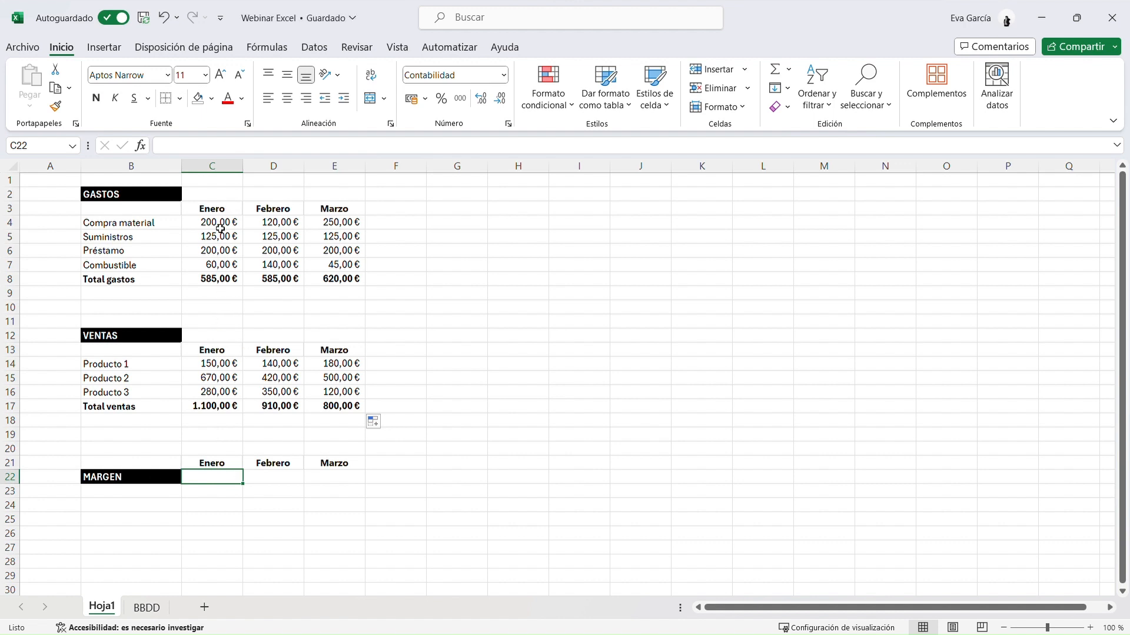
text(=)
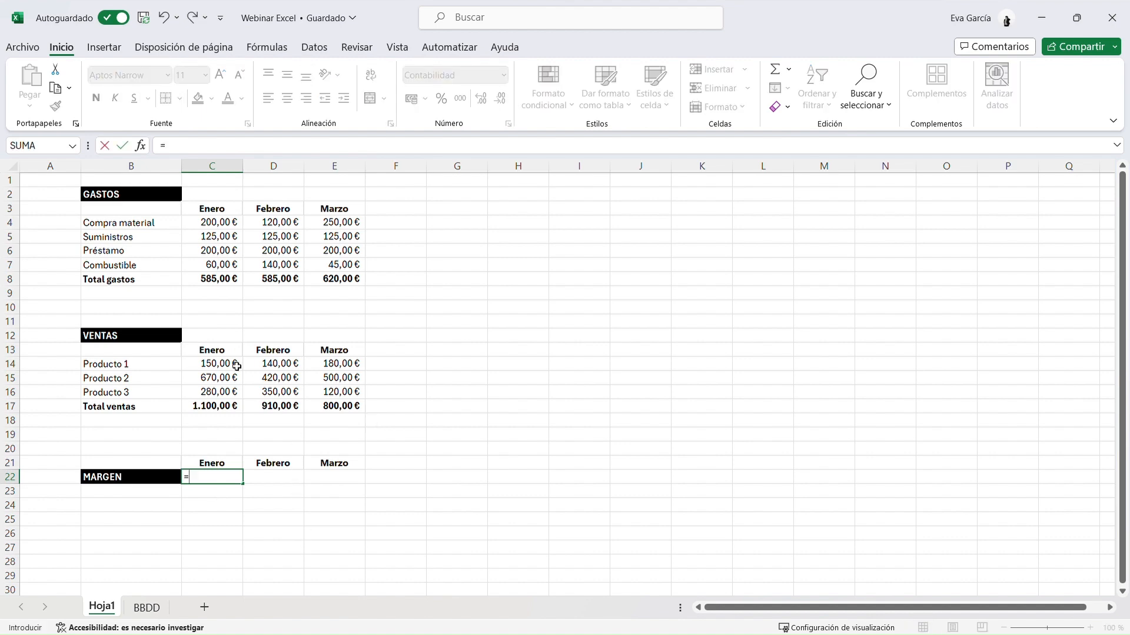
click(213, 411)
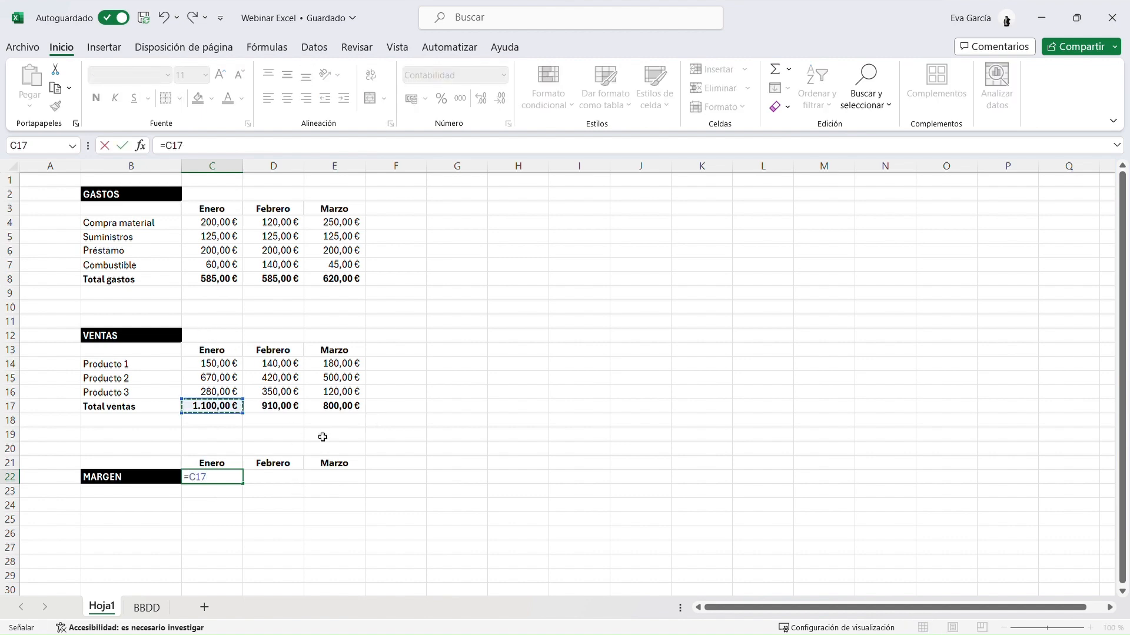
text(-)
click(224, 280)
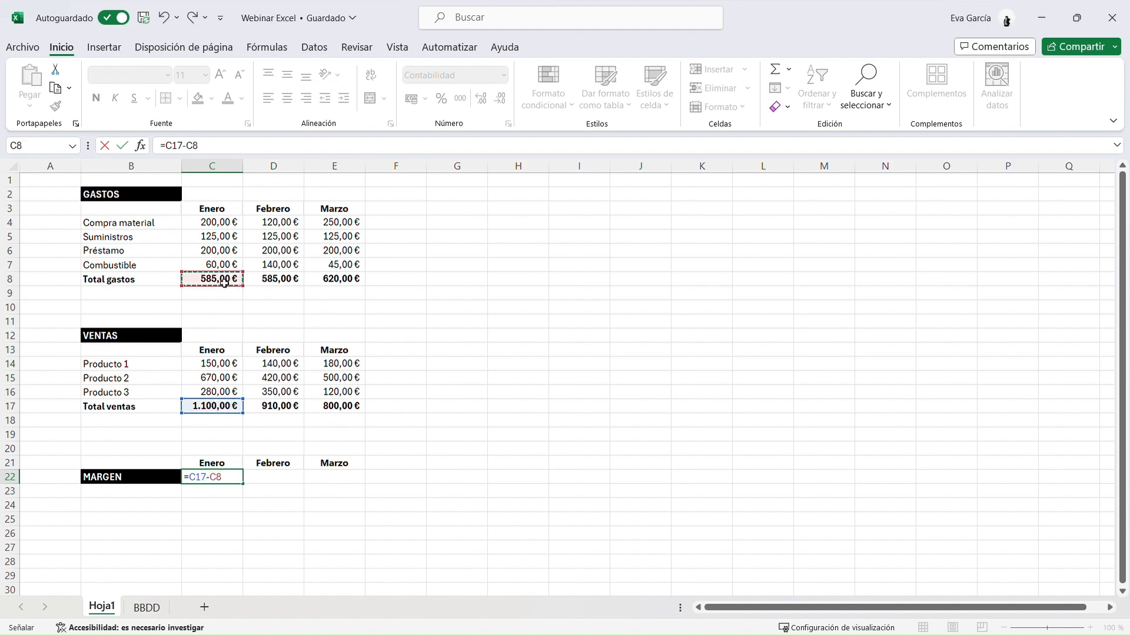
key(Return)
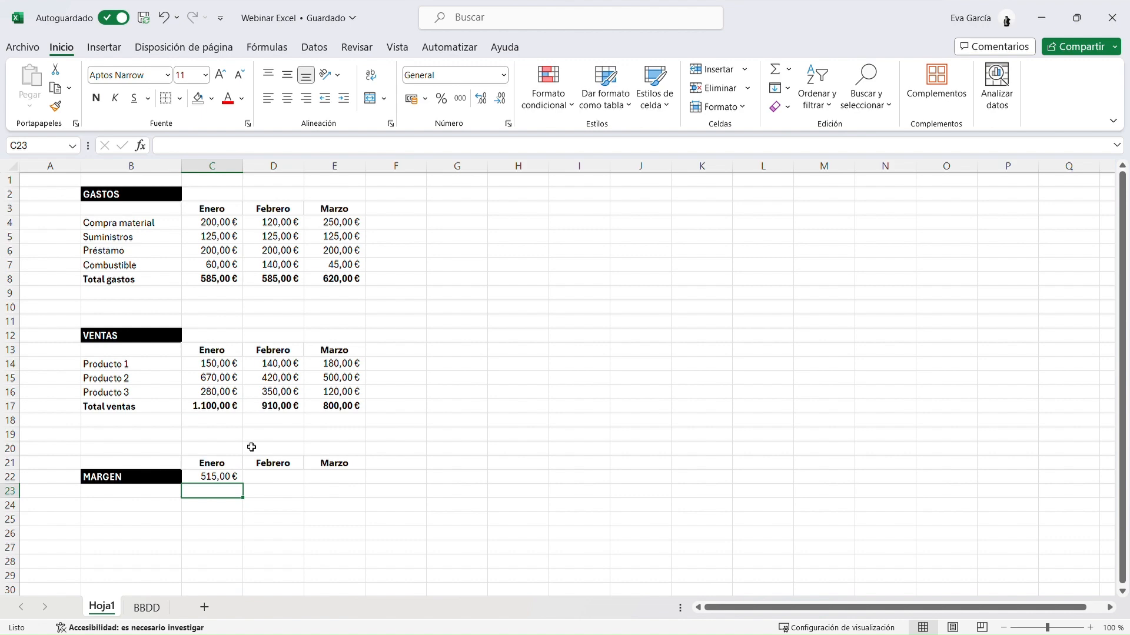
click(232, 475)
drag(243, 484, 361, 483)
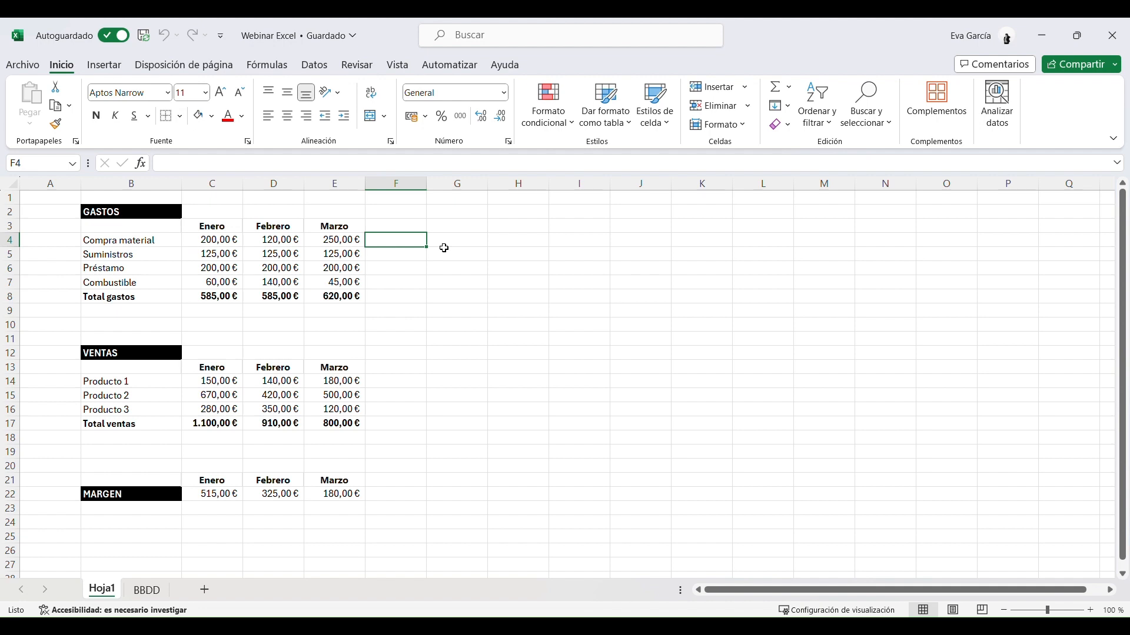
Calculate the three-month average of Compra material in F4 with =PROMEDIO(C4:E4)
text(=)
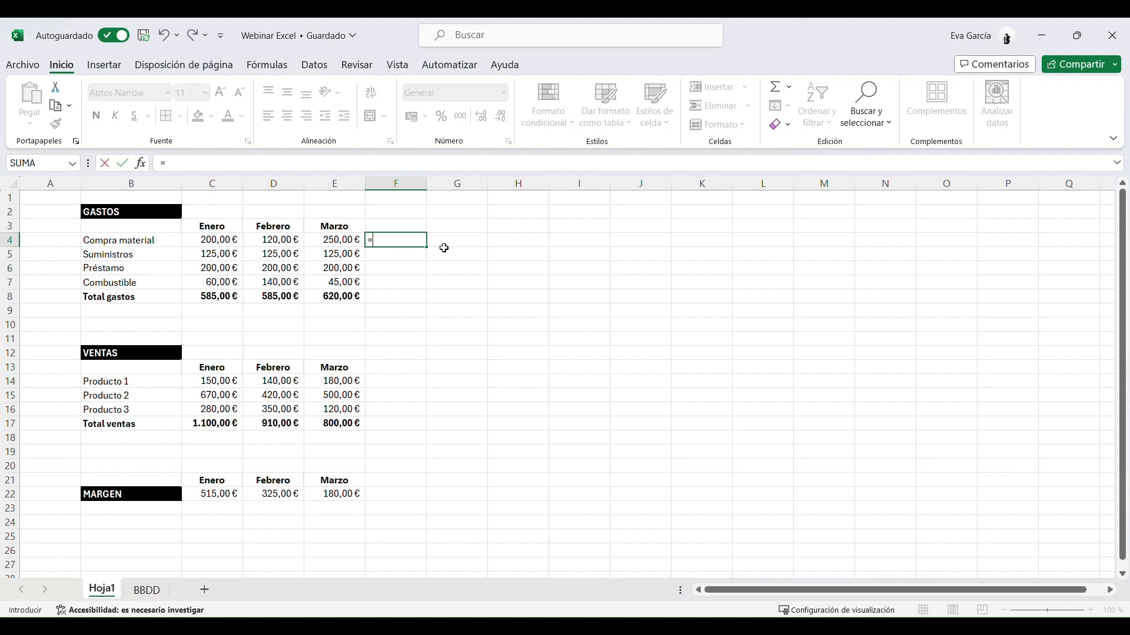
text(promedio()
drag(231, 242, 338, 244)
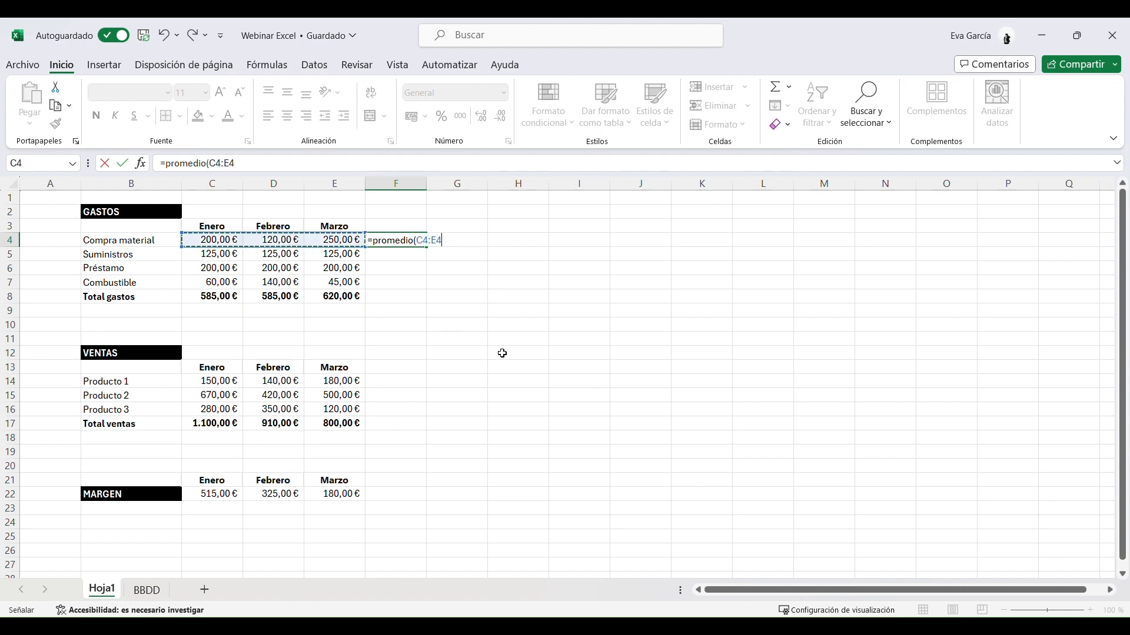
text())
key(Return)
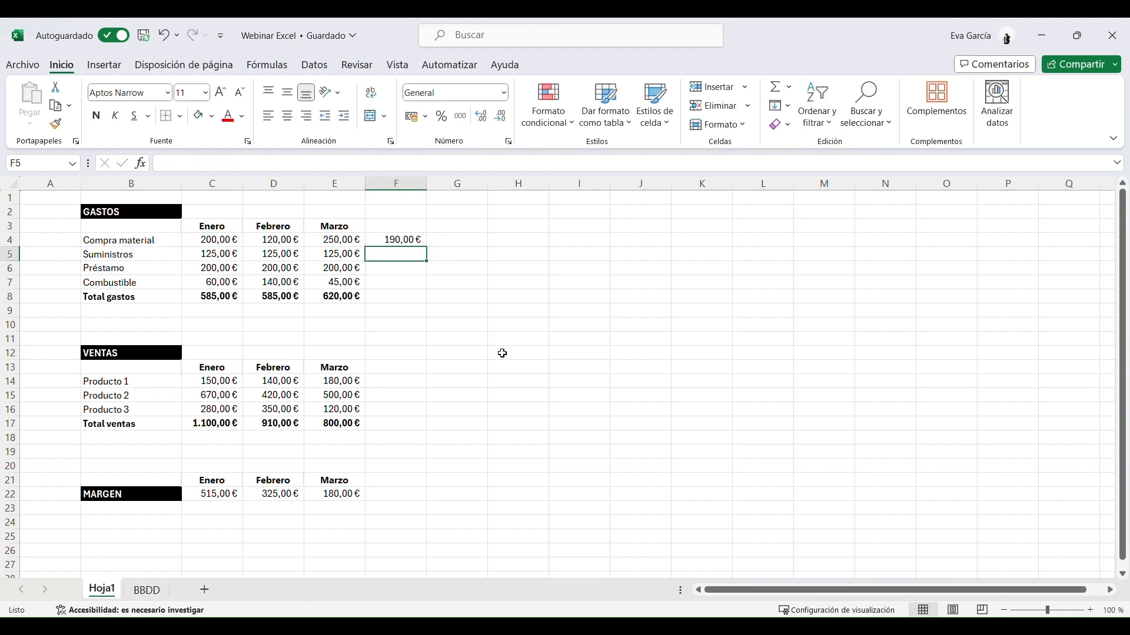
Fill the average formula from F4 down to the Combustible row, F7
click(422, 243)
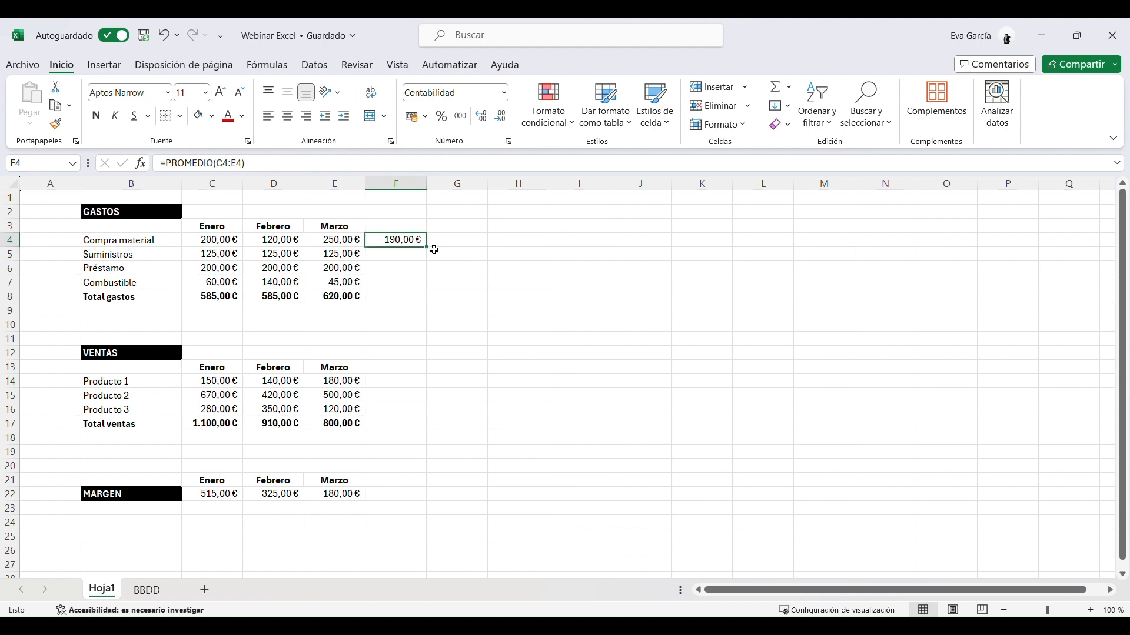
drag(430, 249, 429, 288)
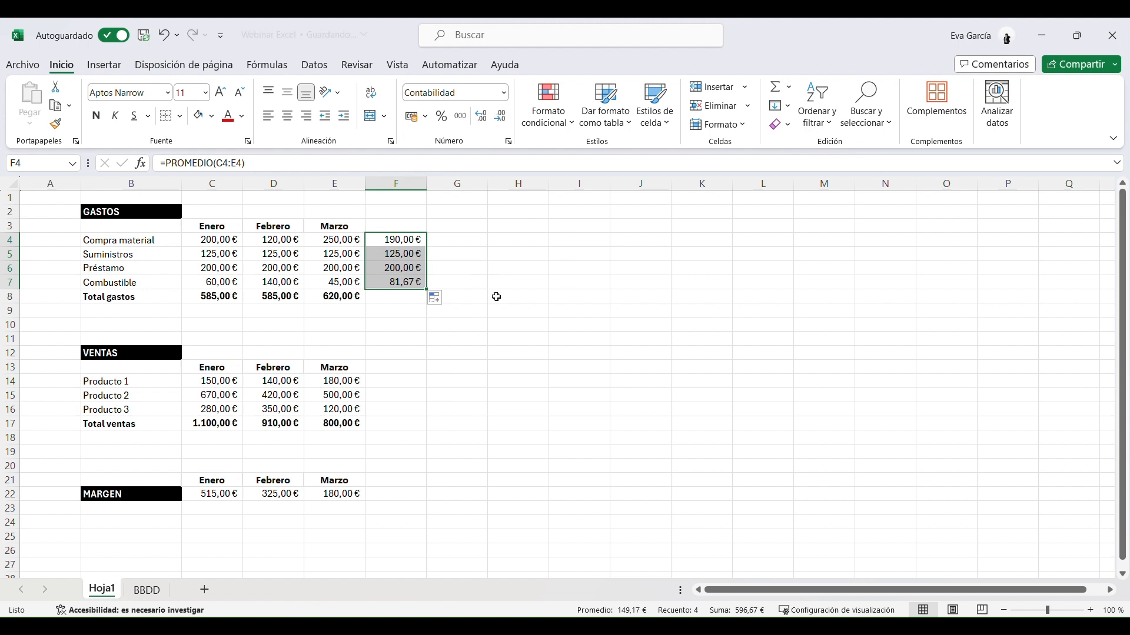
click(465, 395)
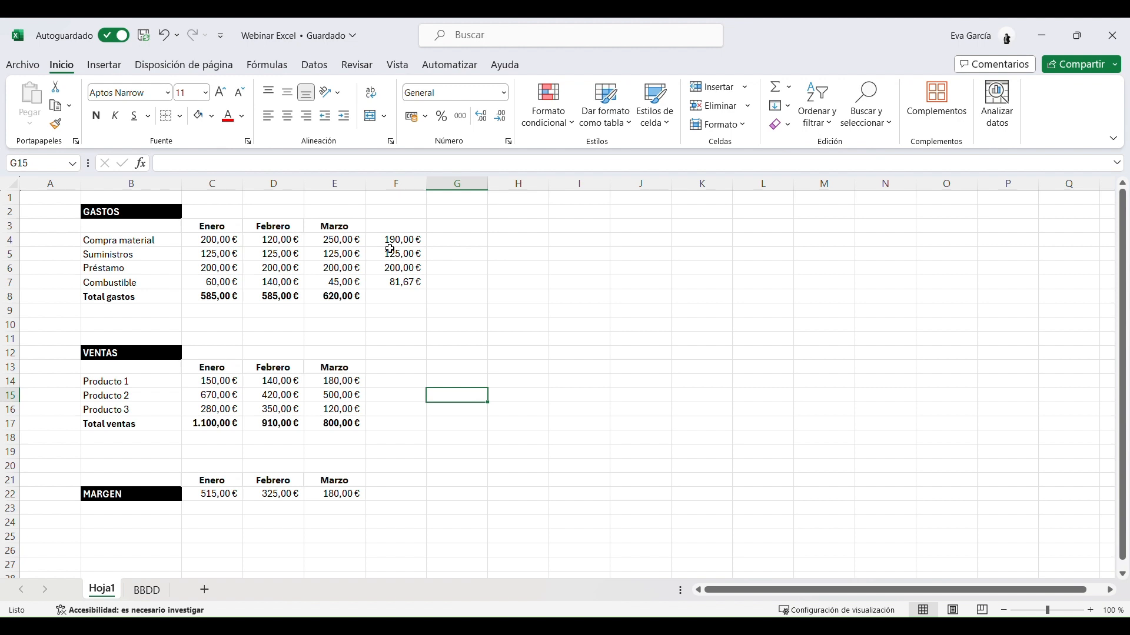
click(602, 380)
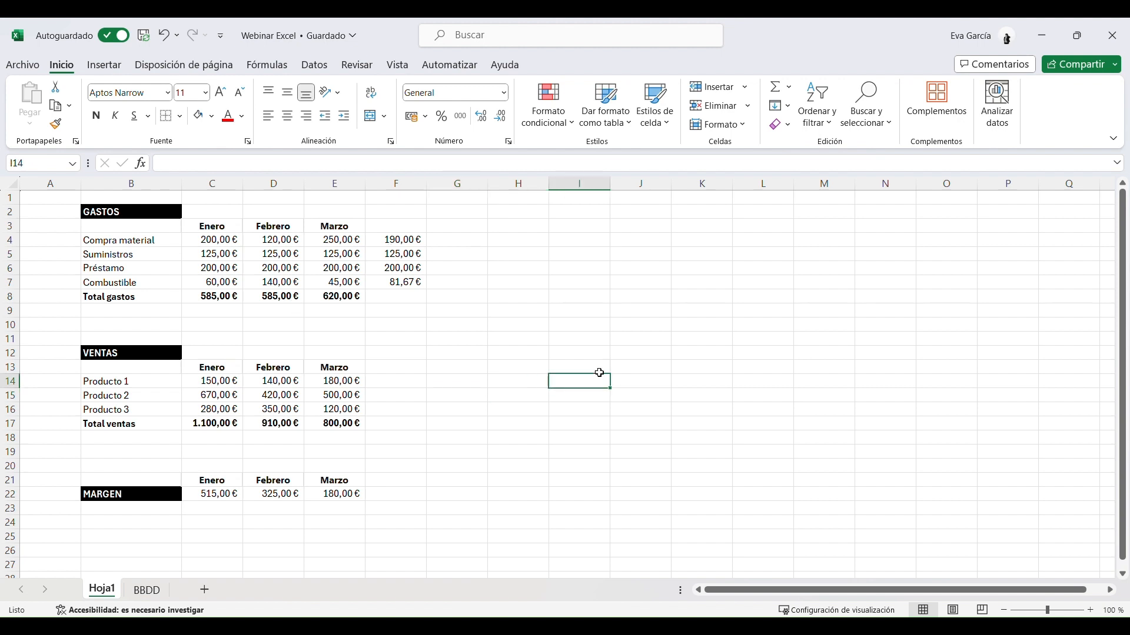
Undo the fill of the average formula in F5:F7, keeping only the formula in F4
drag(401, 240, 404, 284)
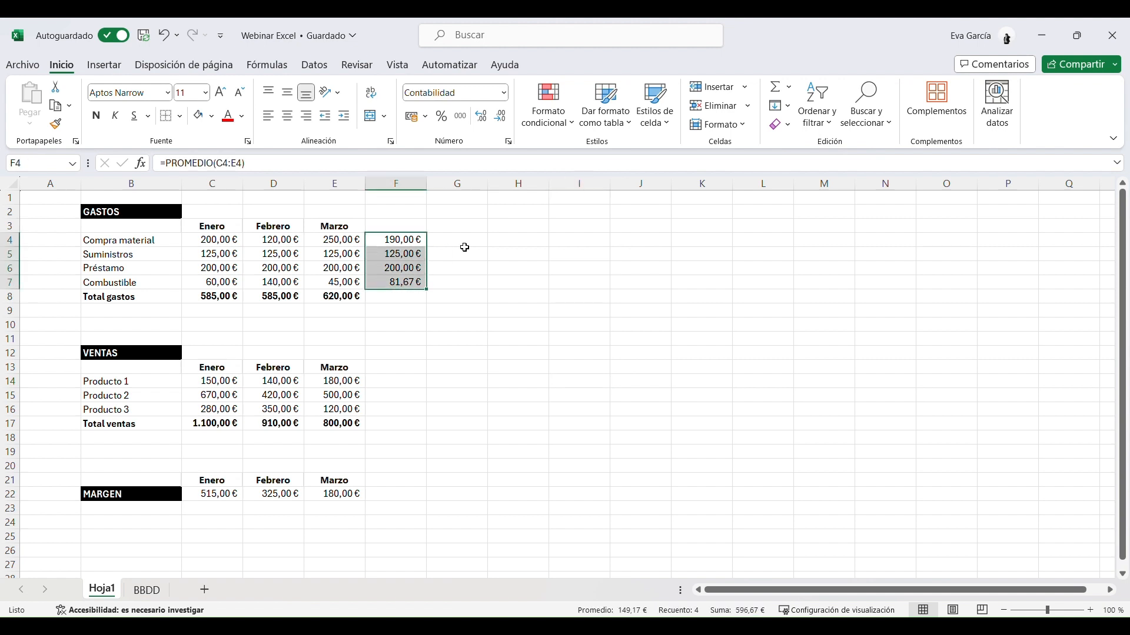
drag(464, 247, 465, 298)
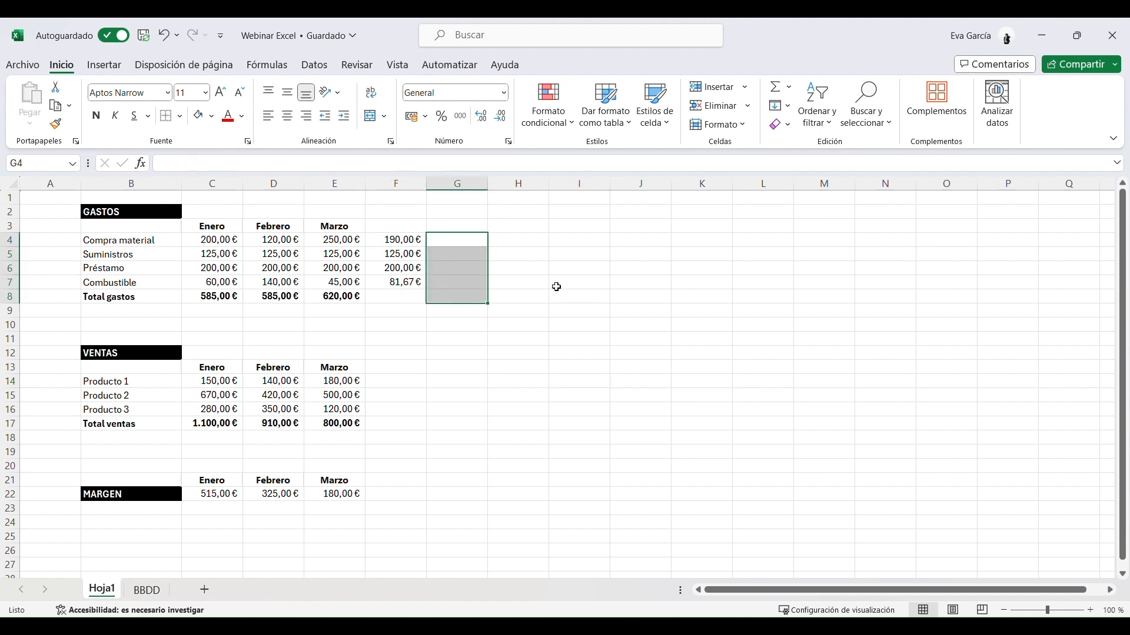
key(ctrl+z)
key(ctrl+z)
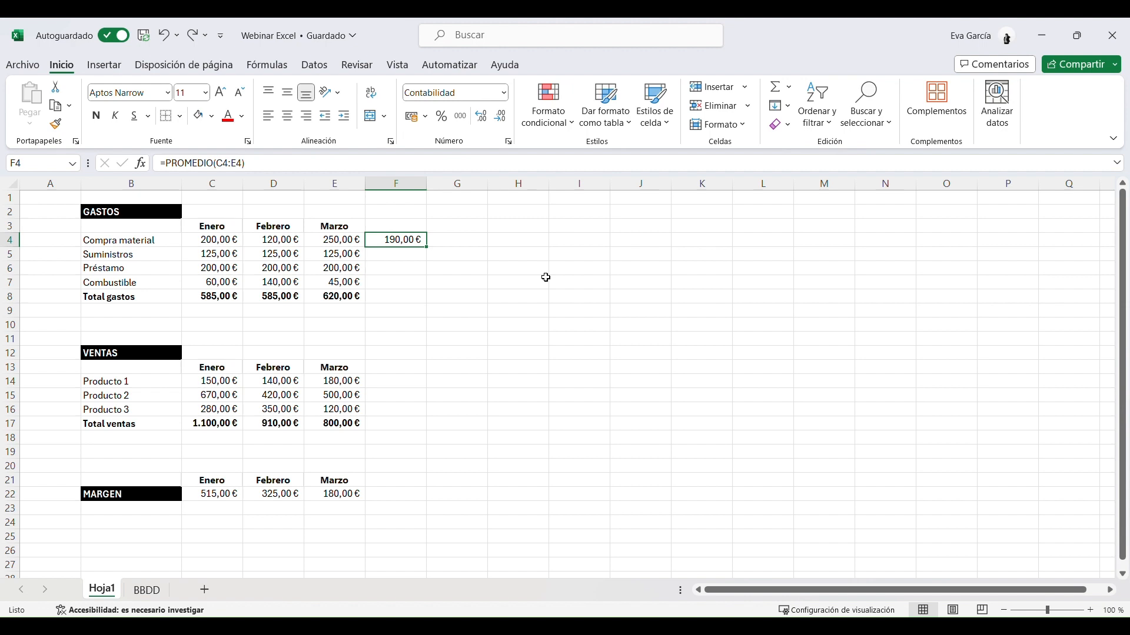
Extend the selection from F4 to F7 and fill the average formula down through the remaining expense rows
key(shift+Down)
key(shift+Down)
key(shift+Down)
key(ctrl+d)
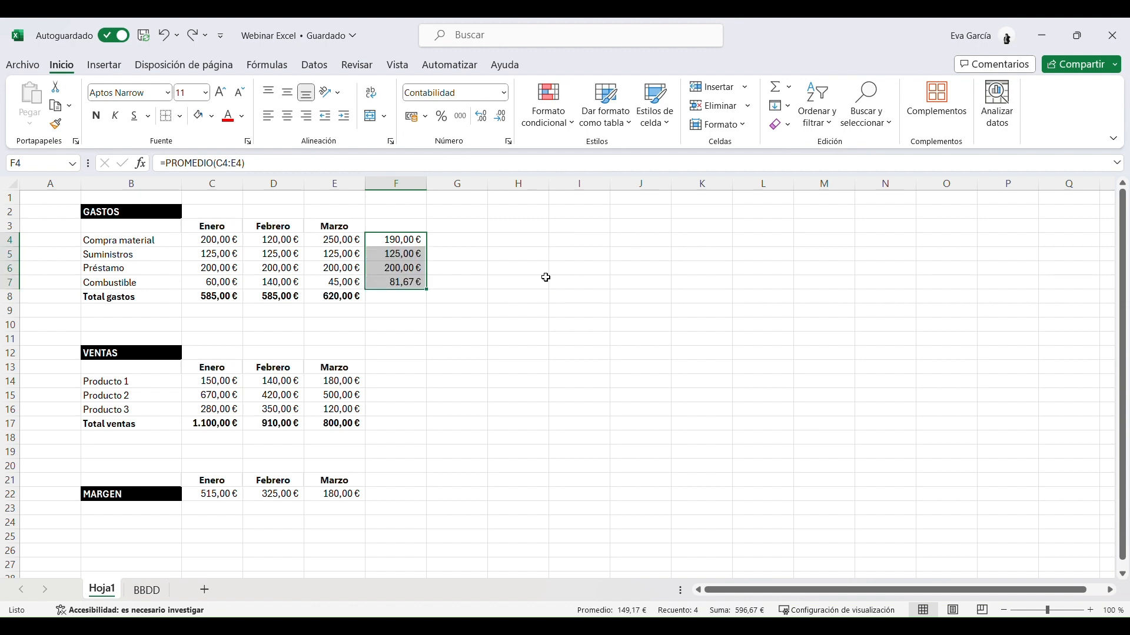
click(545, 274)
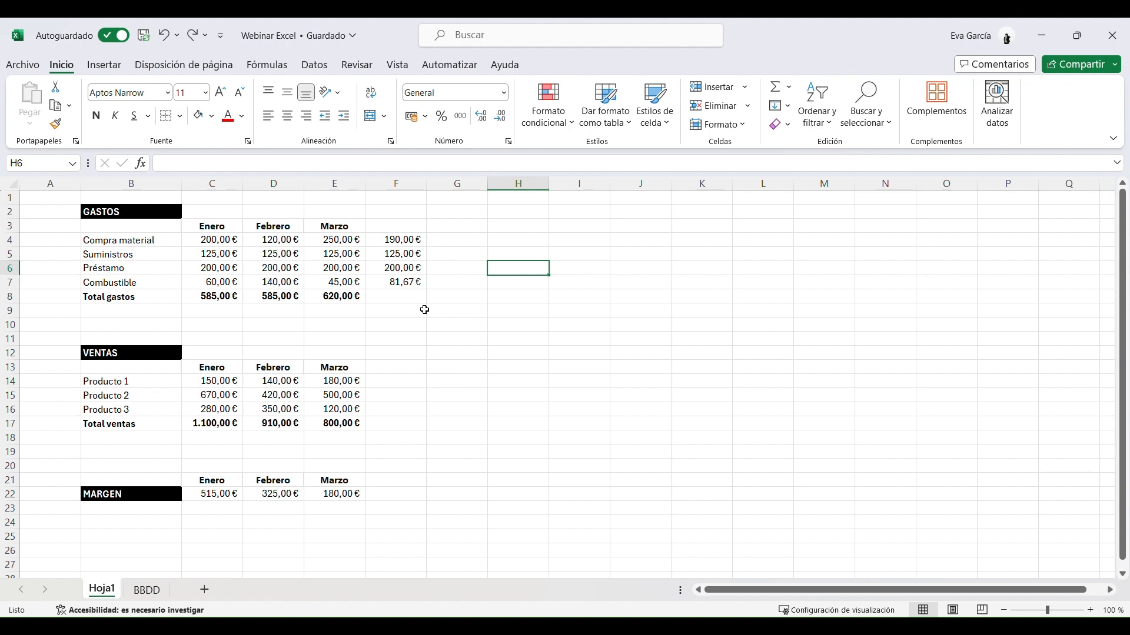
Undo the fill of the averages in F5:F7 and redo it
key(ctrl+z)
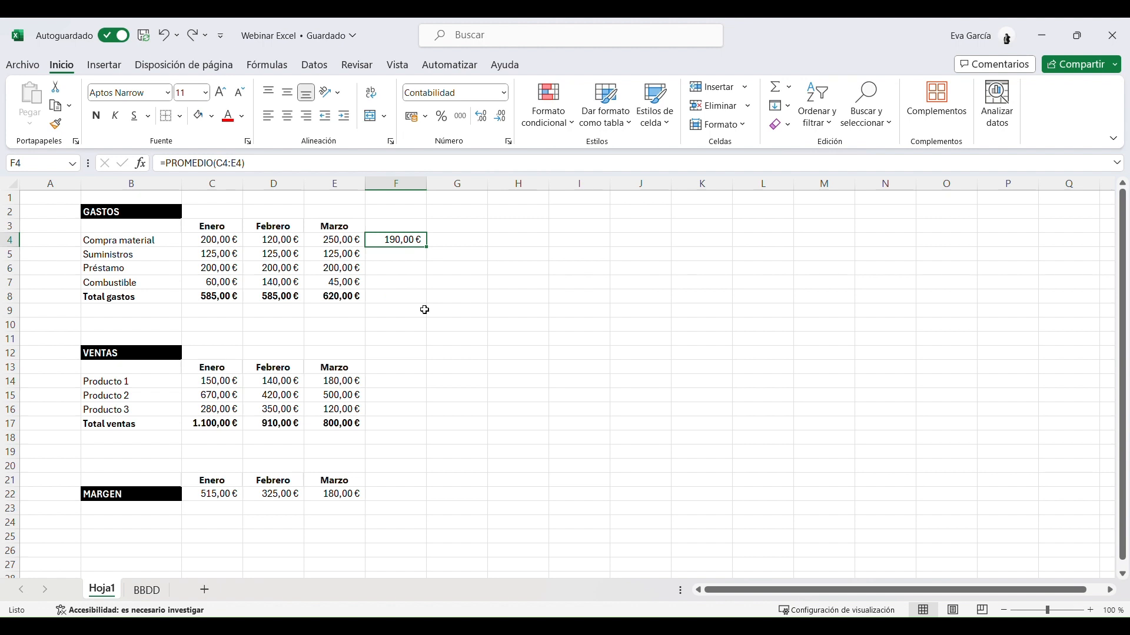
key(ctrl+y)
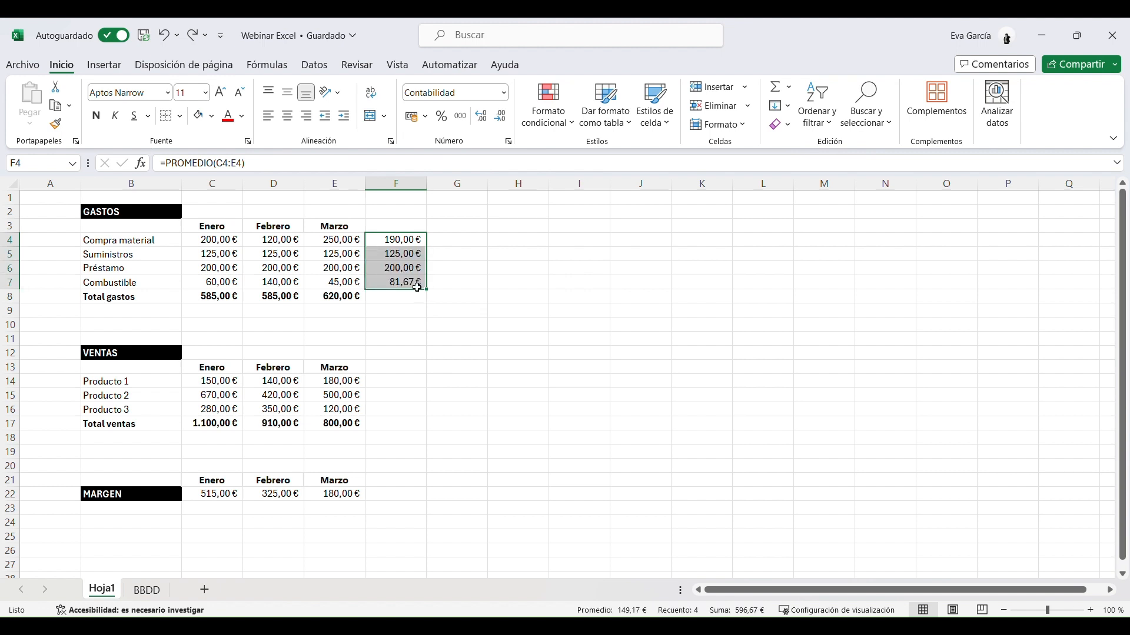
click(485, 339)
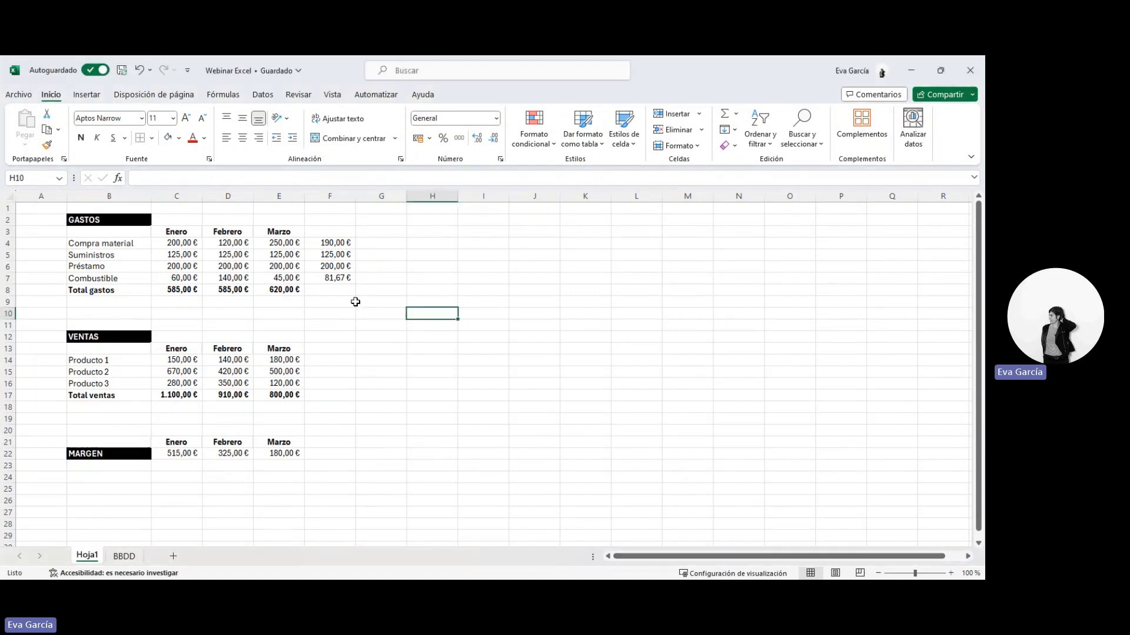
Copy the Enero Total gastos formula from C8 and paste it into H8
click(177, 288)
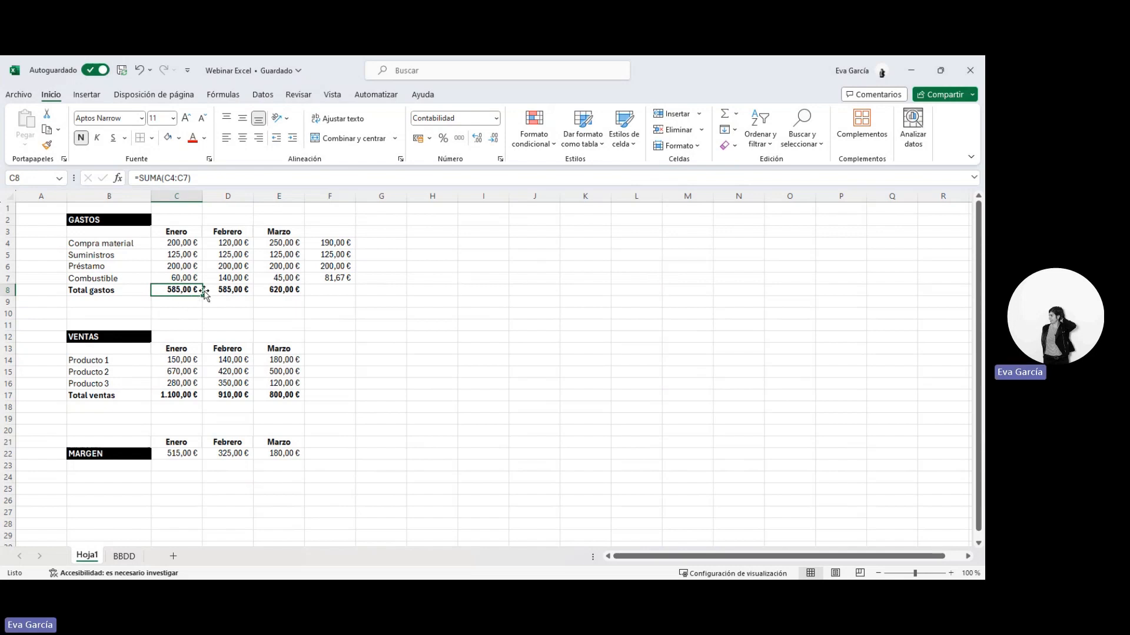
key(ctrl+c)
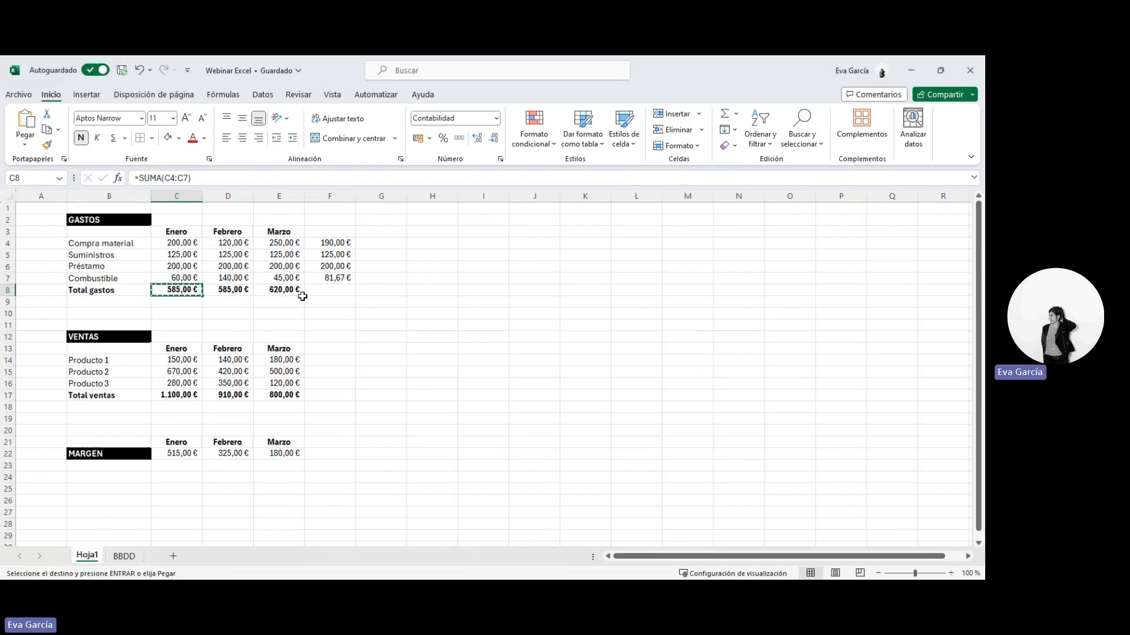
click(438, 291)
key(ctrl+v)
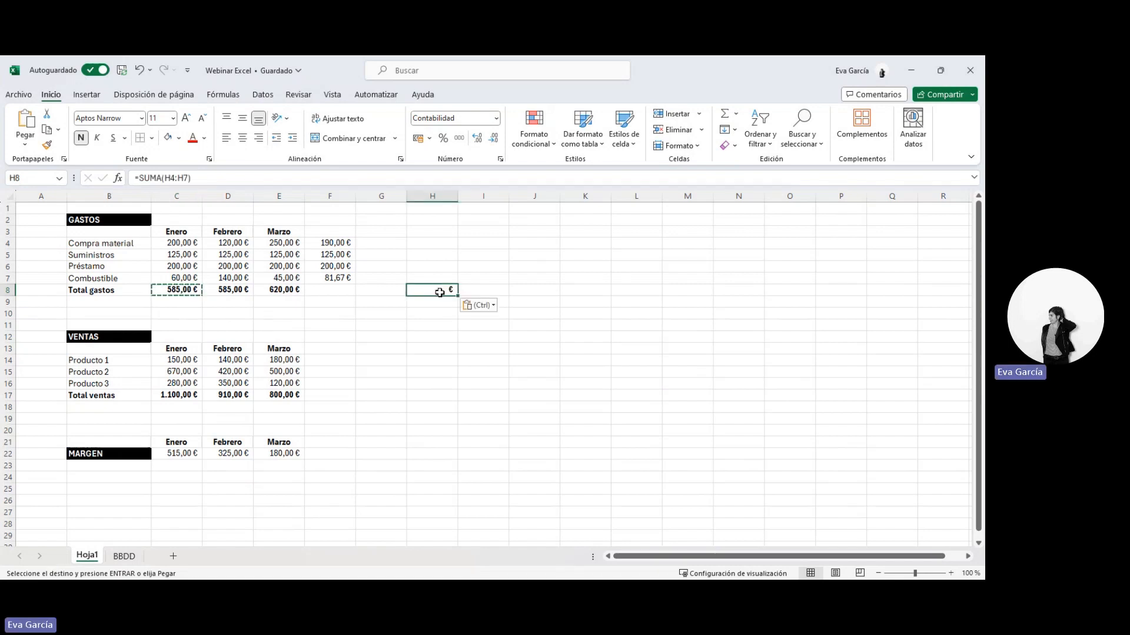
Compare the ranges summed by the original formula in C8 and the pasted copy in H8
double_click(176, 289)
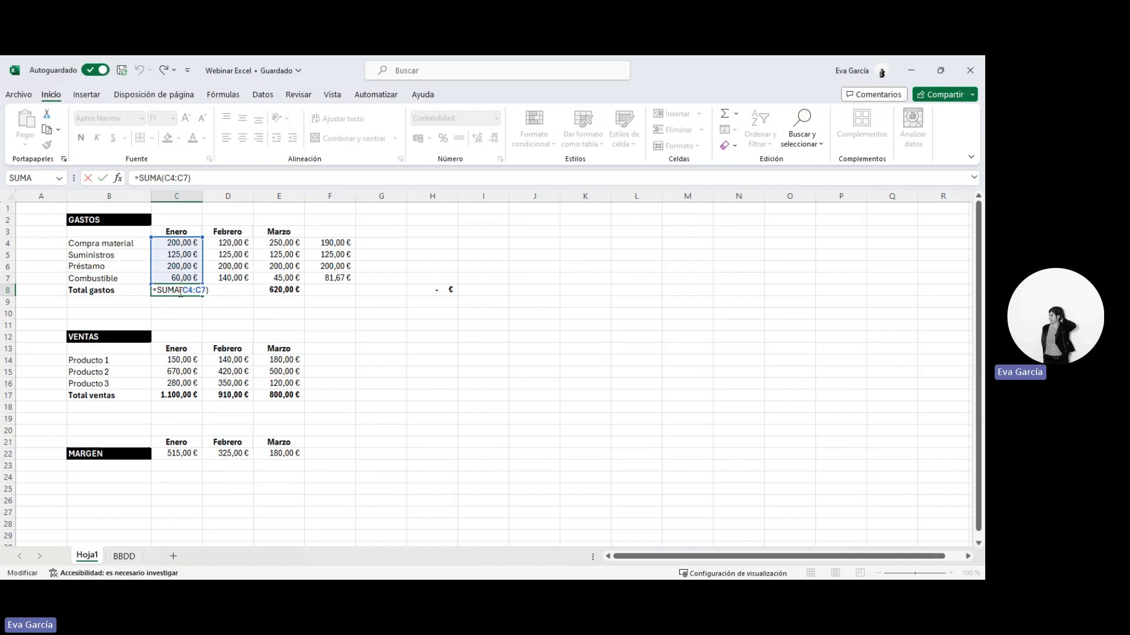
key(Escape)
double_click(425, 290)
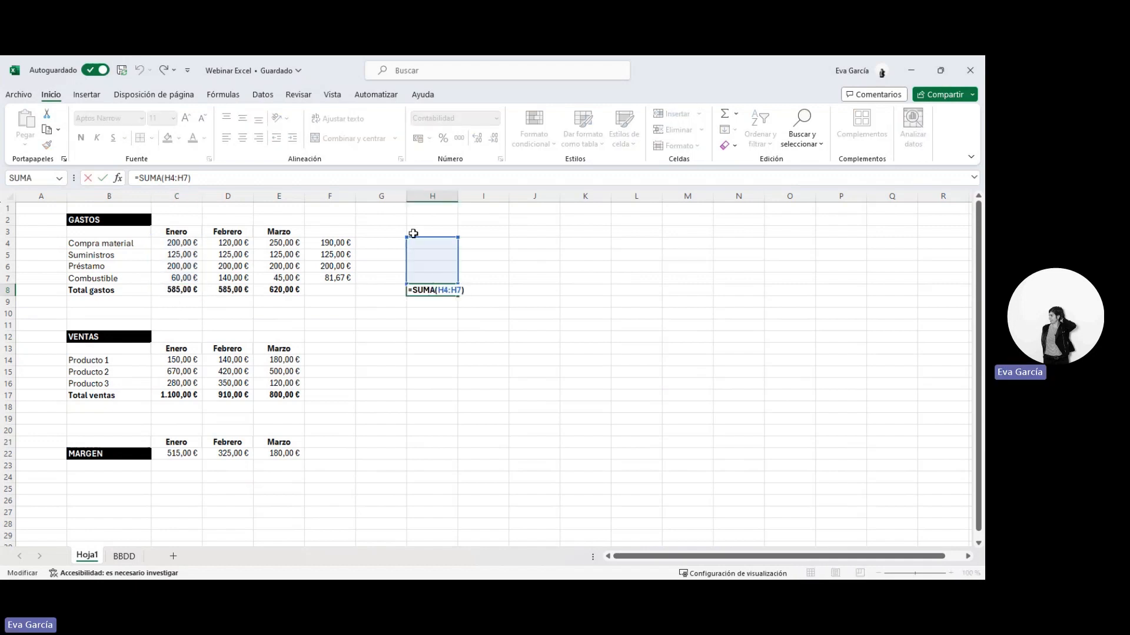
click(451, 322)
Clear the pasted formula from H8
click(449, 290)
key(Delete)
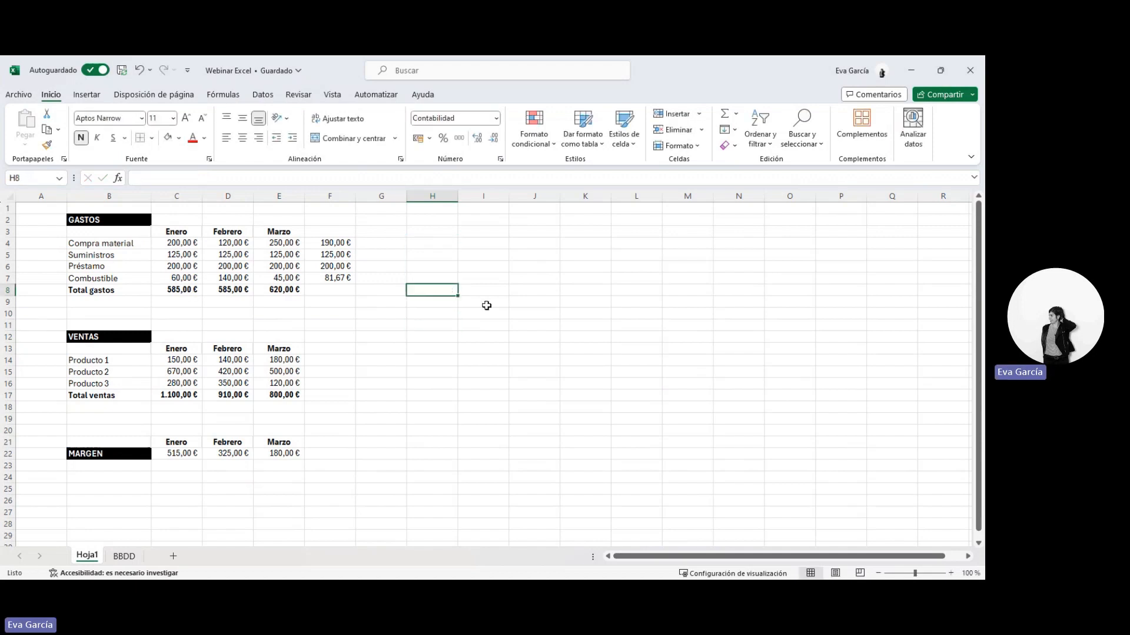
Copy the Enero Total gastos cell C8 and paste it into H8 as a plain value with Paste Special, then select H8
click(187, 293)
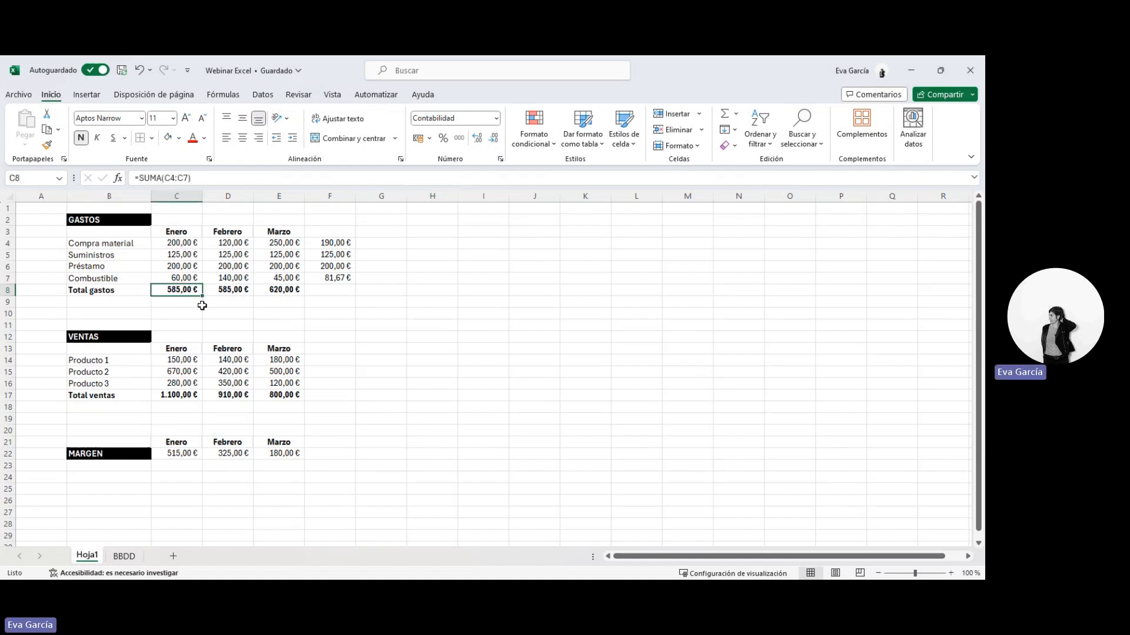
key(ctrl+c)
click(436, 287)
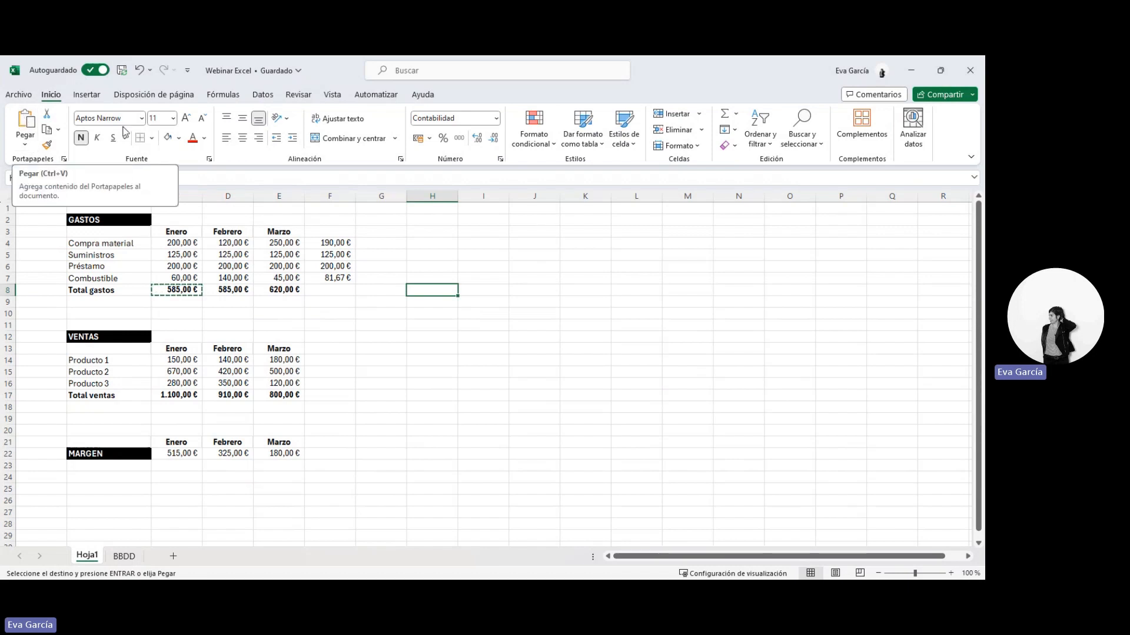
click(25, 139)
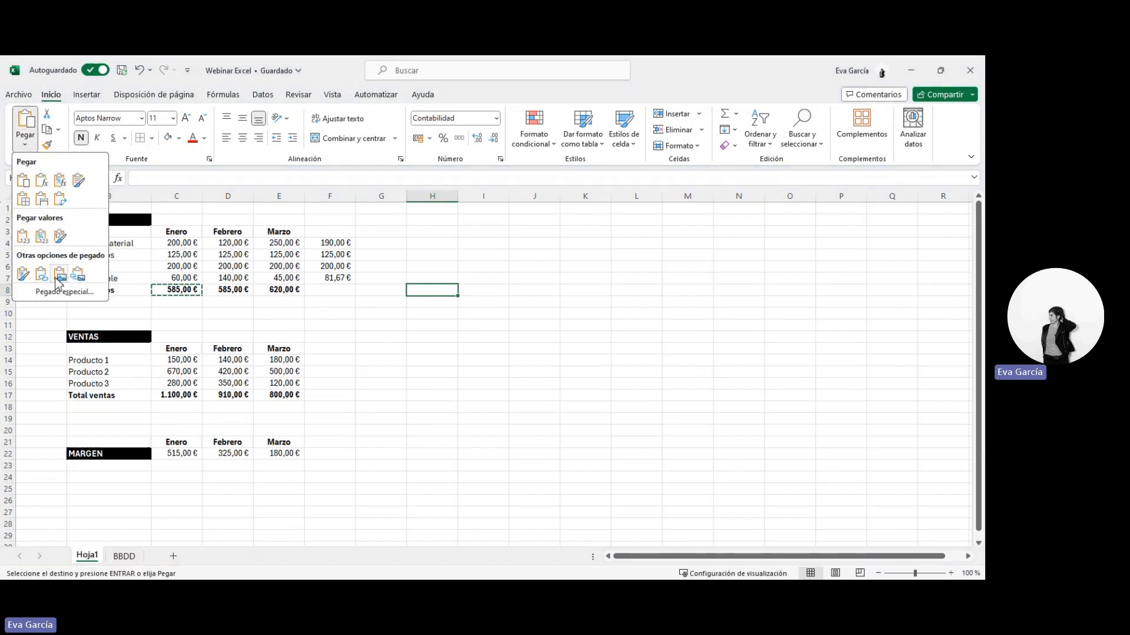
click(43, 294)
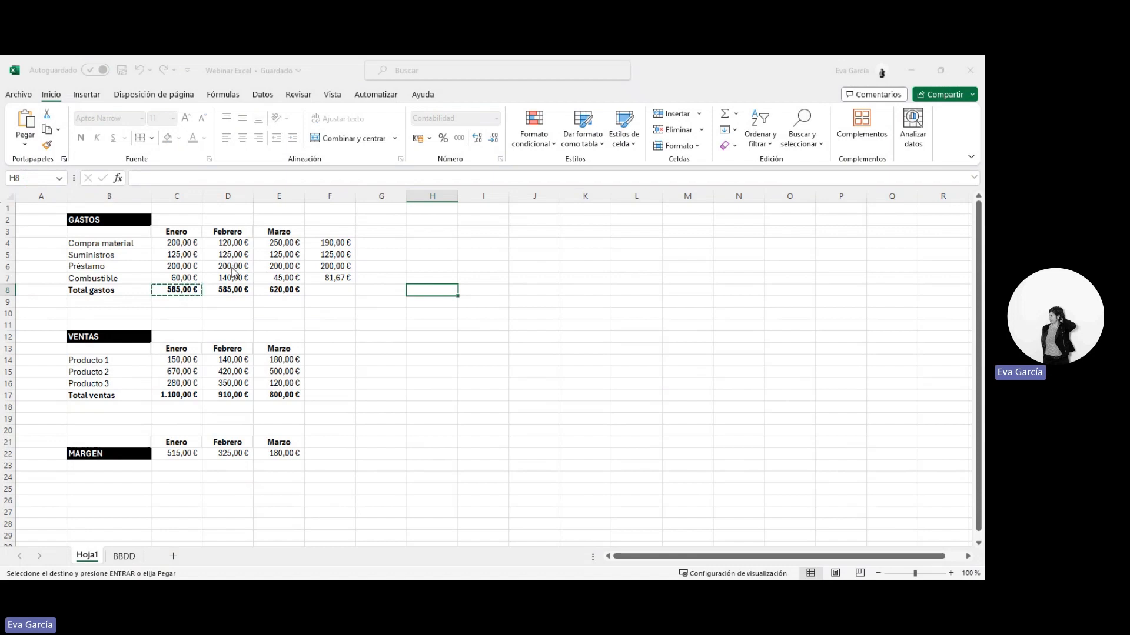
click(782, 419)
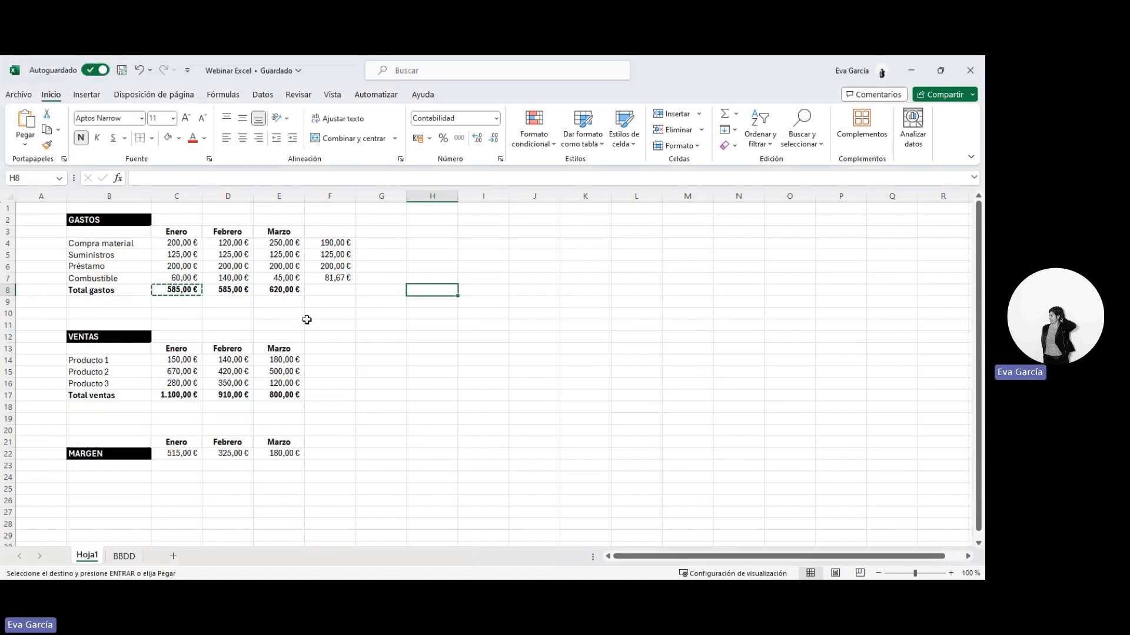
right_click(426, 292)
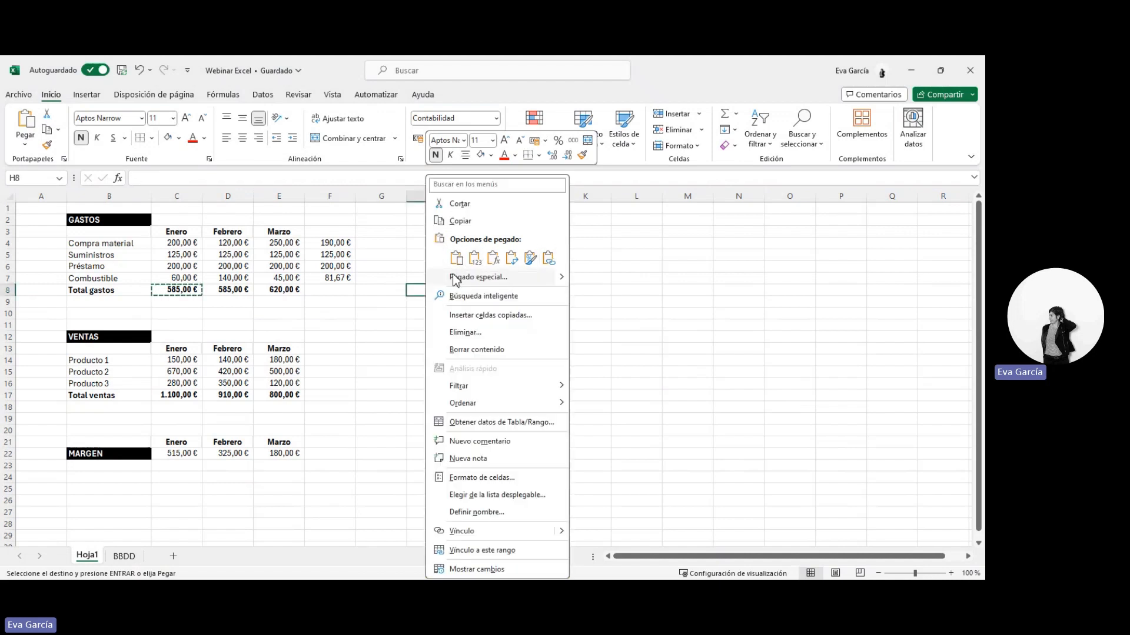
click(503, 278)
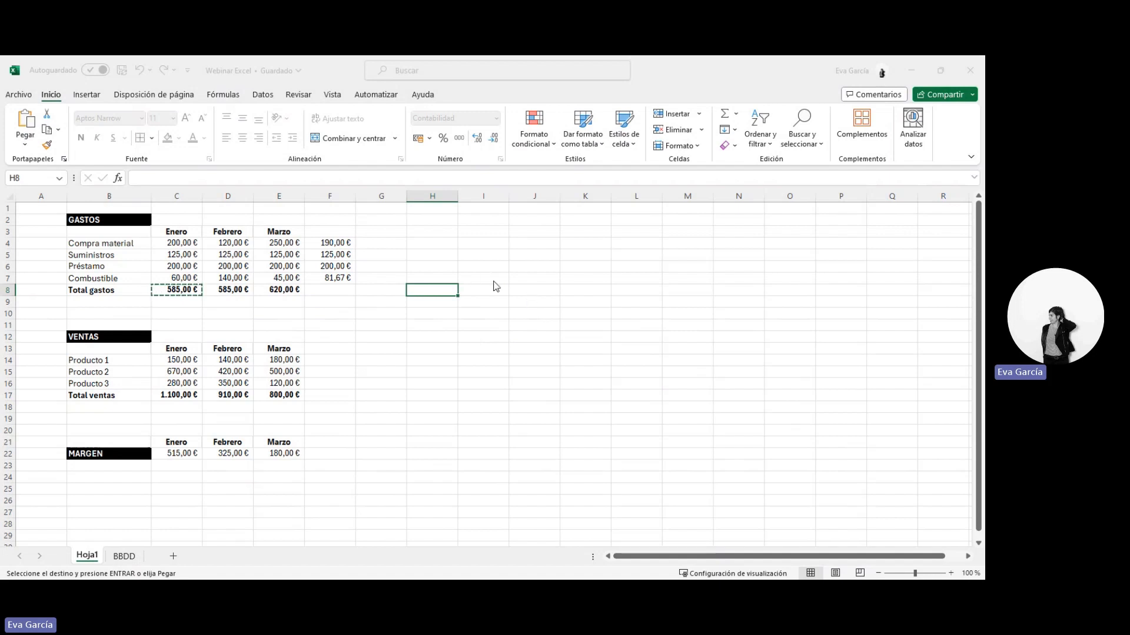
key(ctrl+v)
click(361, 342)
click(423, 290)
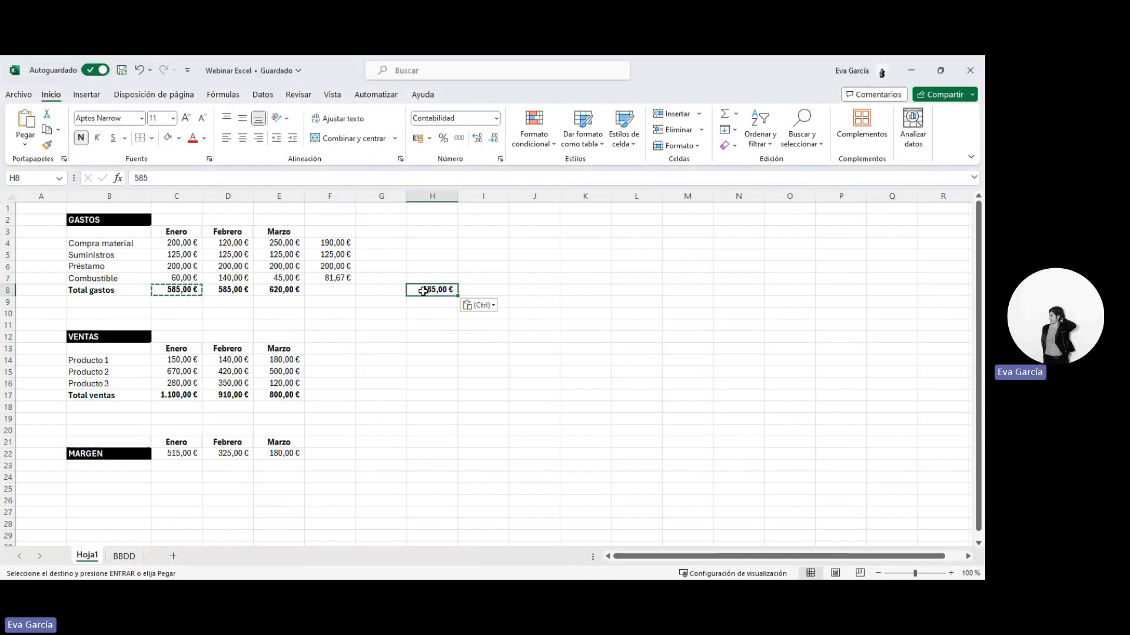
Compare the formula in C8 with the plain value pasted in H8, then clear H8
click(188, 292)
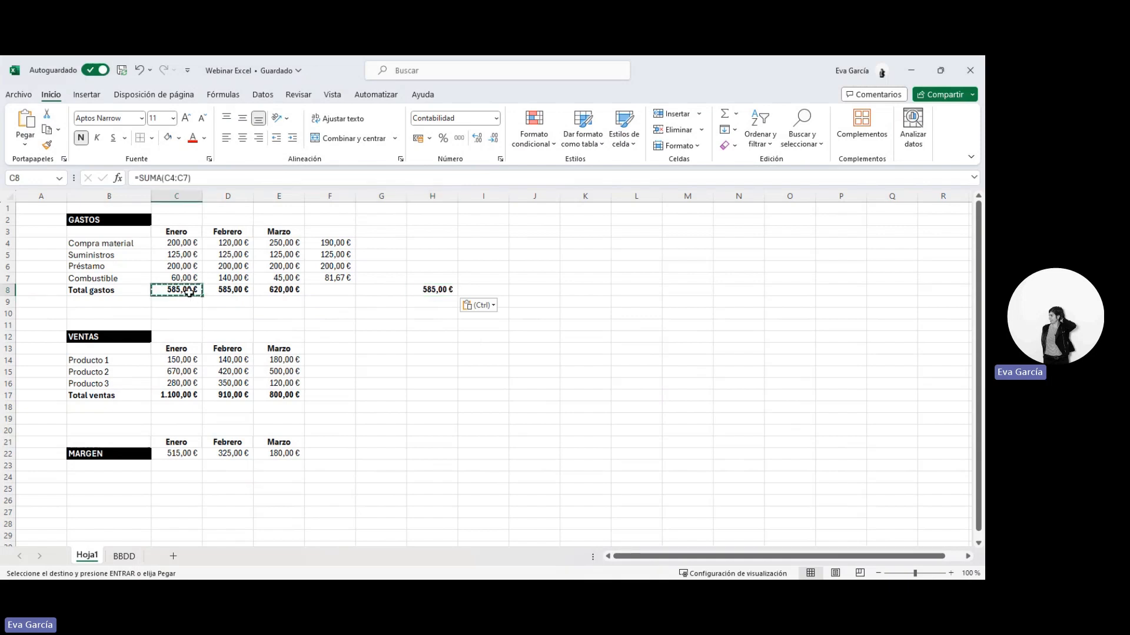
double_click(447, 287)
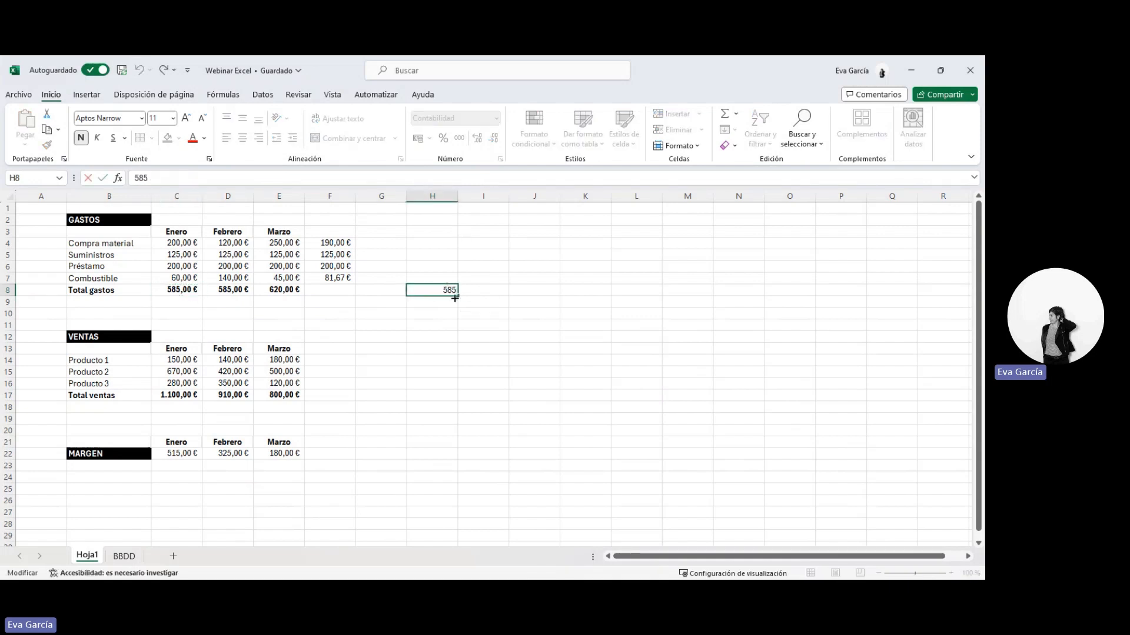
key(Escape)
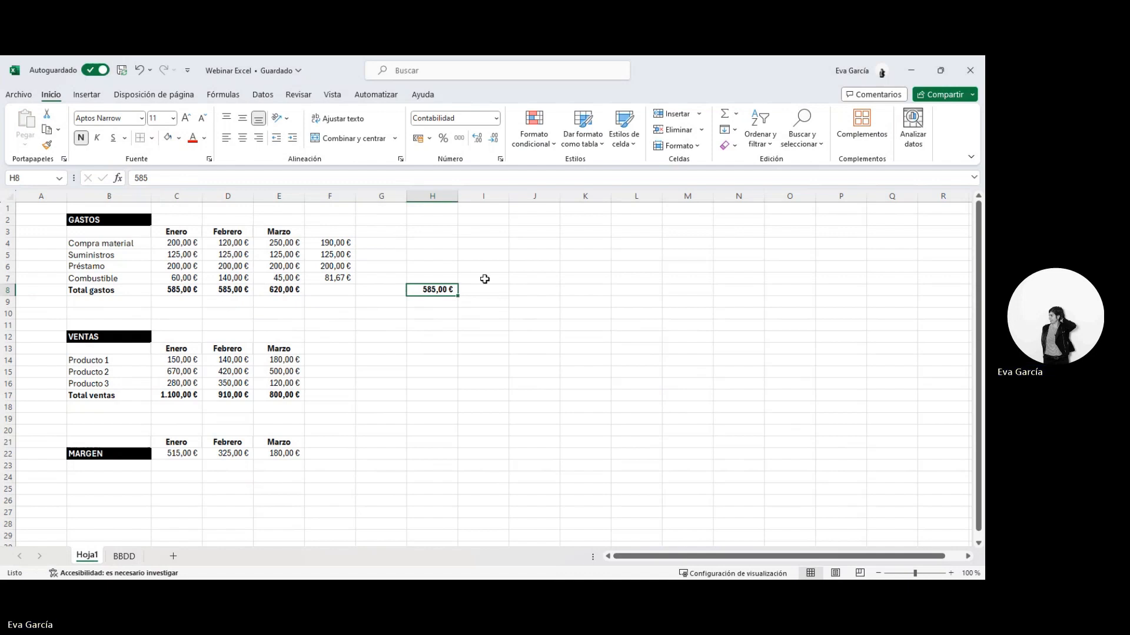
key(Delete)
Copy the Total gastos cells C8:E8 and paste them into H8:J8 as plain values
drag(184, 291, 288, 298)
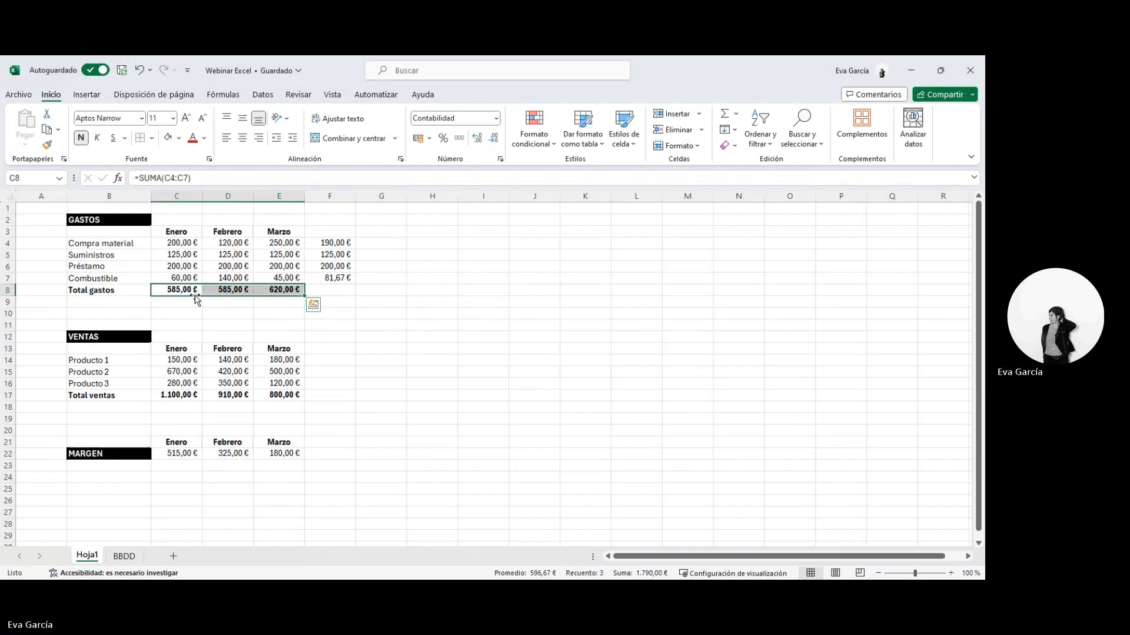
key(ctrl+c)
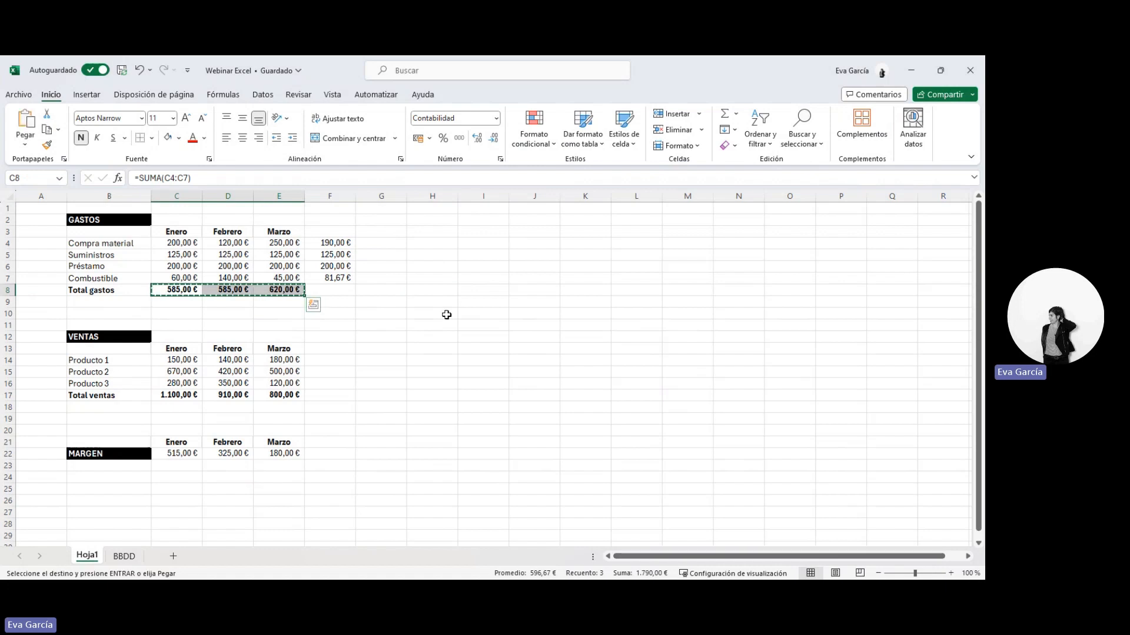
right_click(436, 291)
click(486, 278)
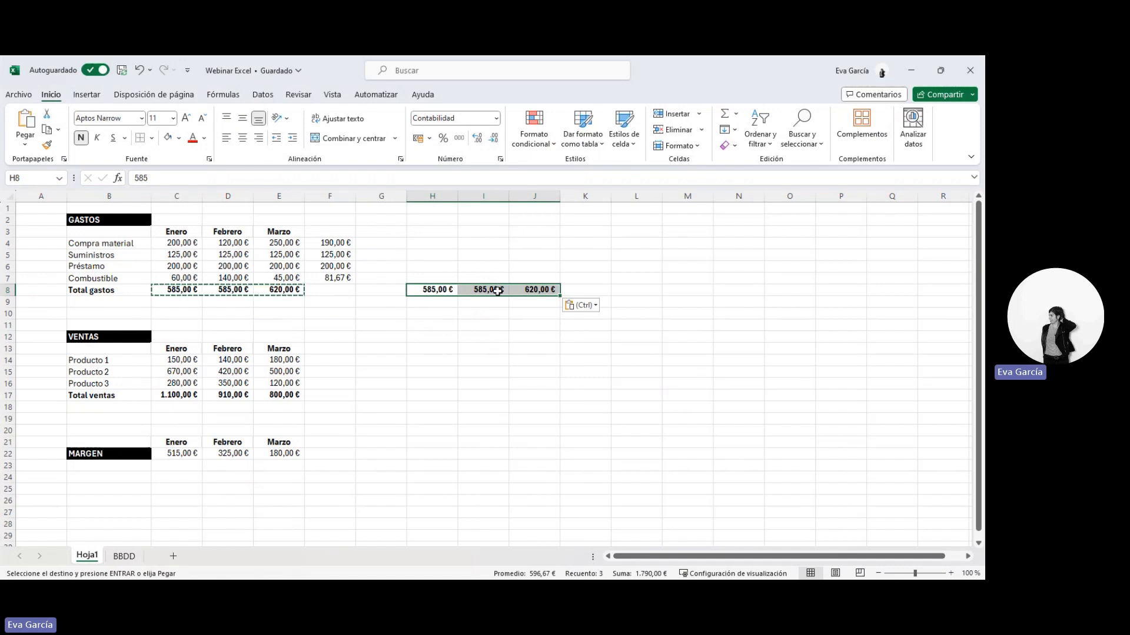
click(581, 305)
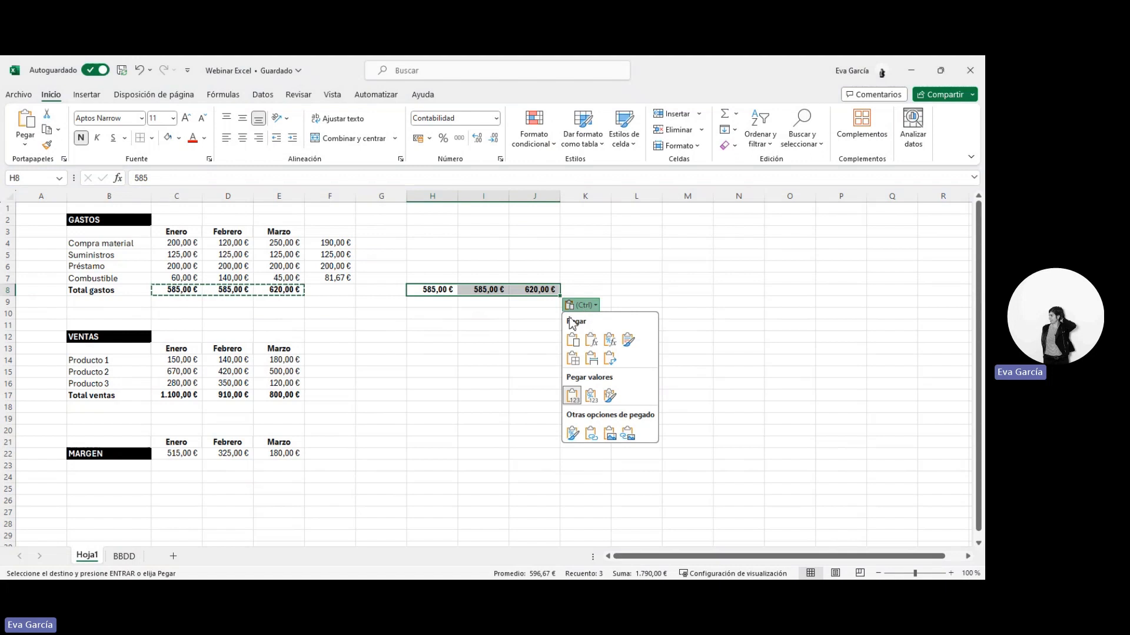
click(572, 396)
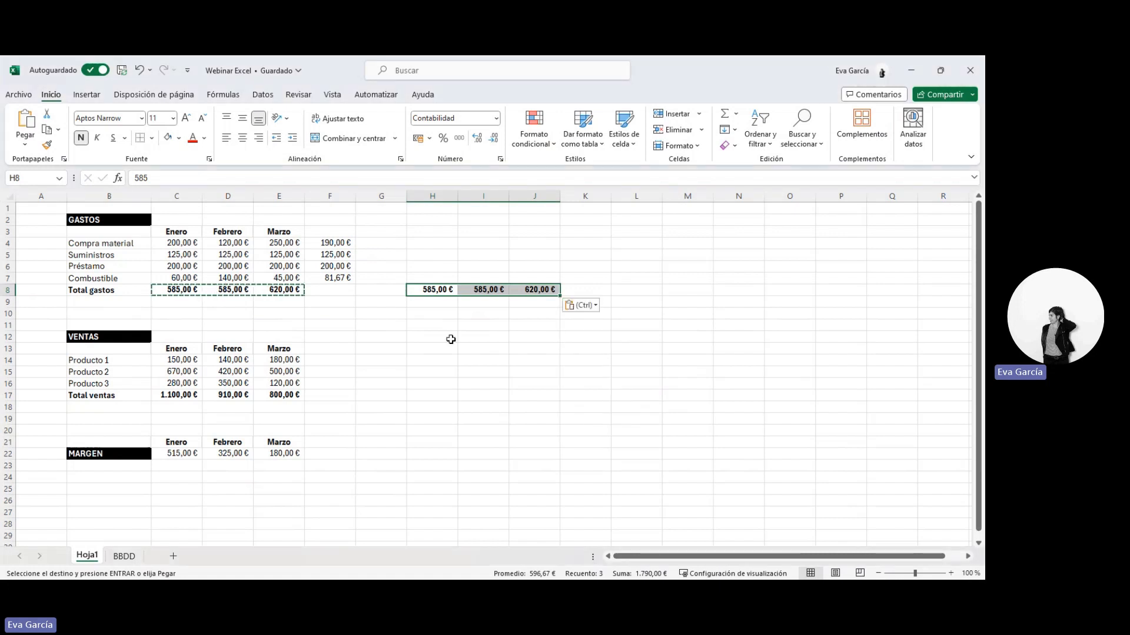
drag(410, 288, 533, 289)
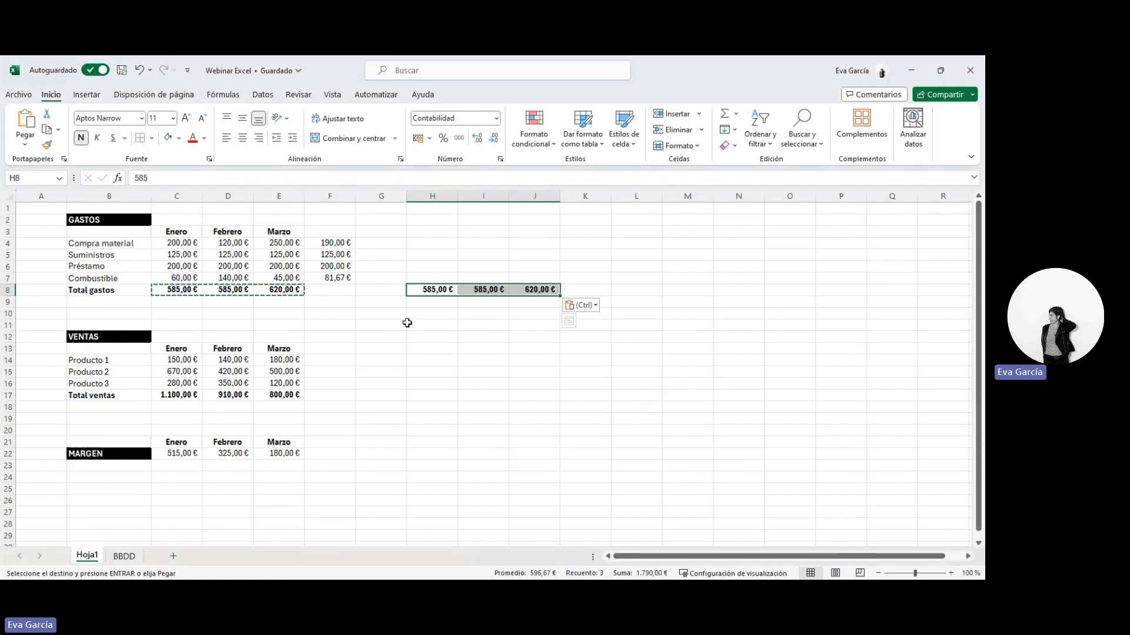
click(446, 331)
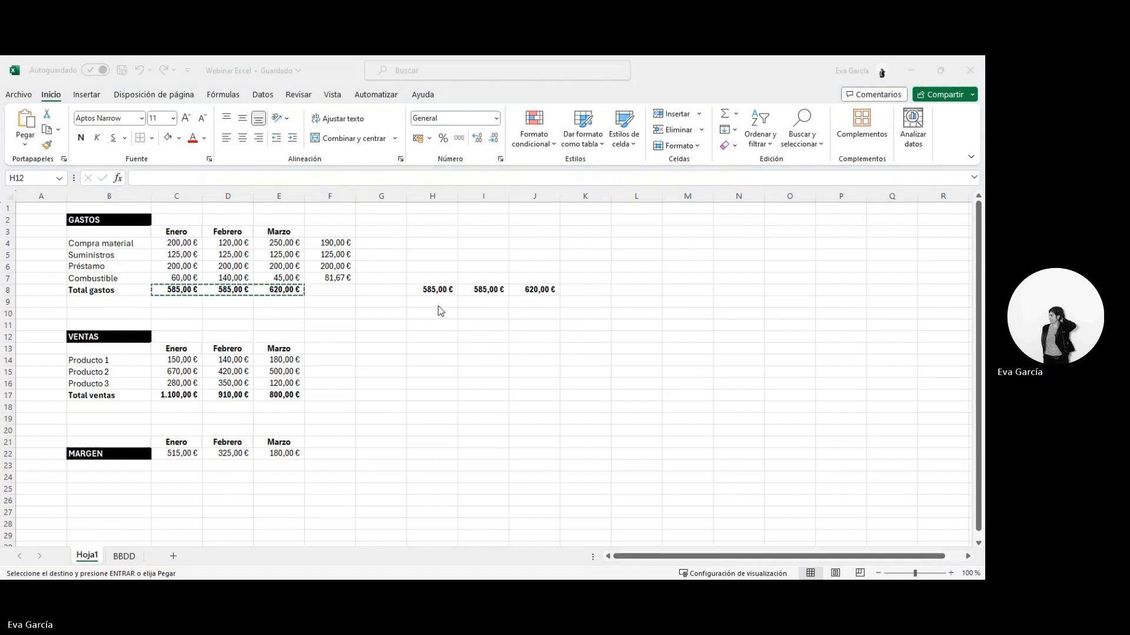
Clear the pasted values from H8:J8
drag(429, 290, 526, 292)
key(Delete)
click(423, 359)
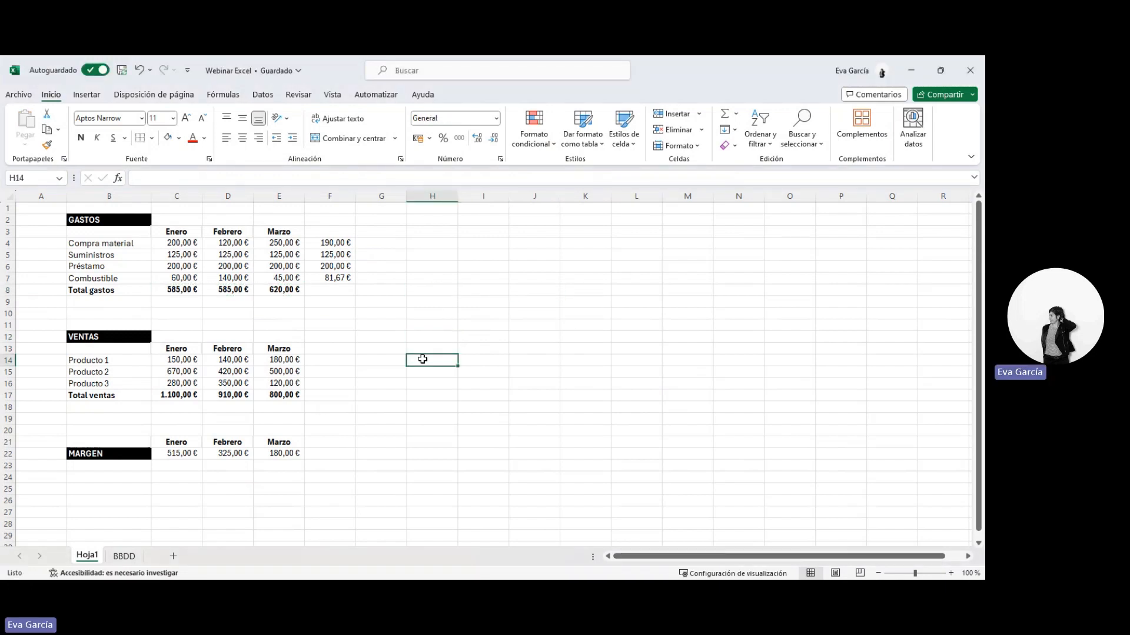
Switch to the BBDD sheet and review its Nombre, Apellidos, Email, Teléfono, Provincia and Gasto columns
click(124, 556)
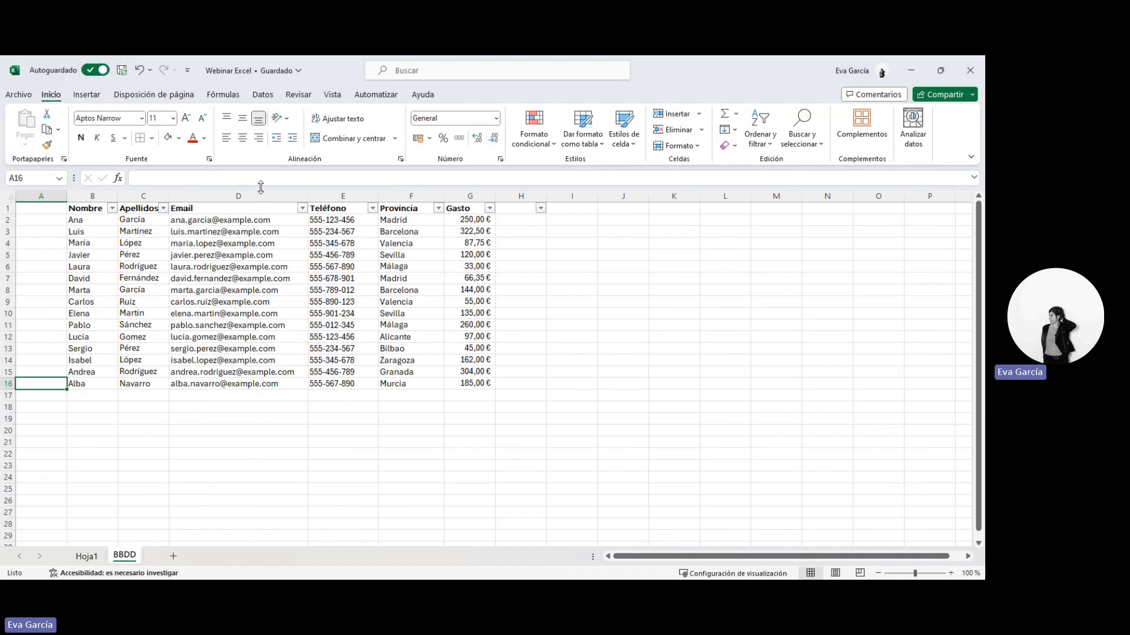
click(87, 256)
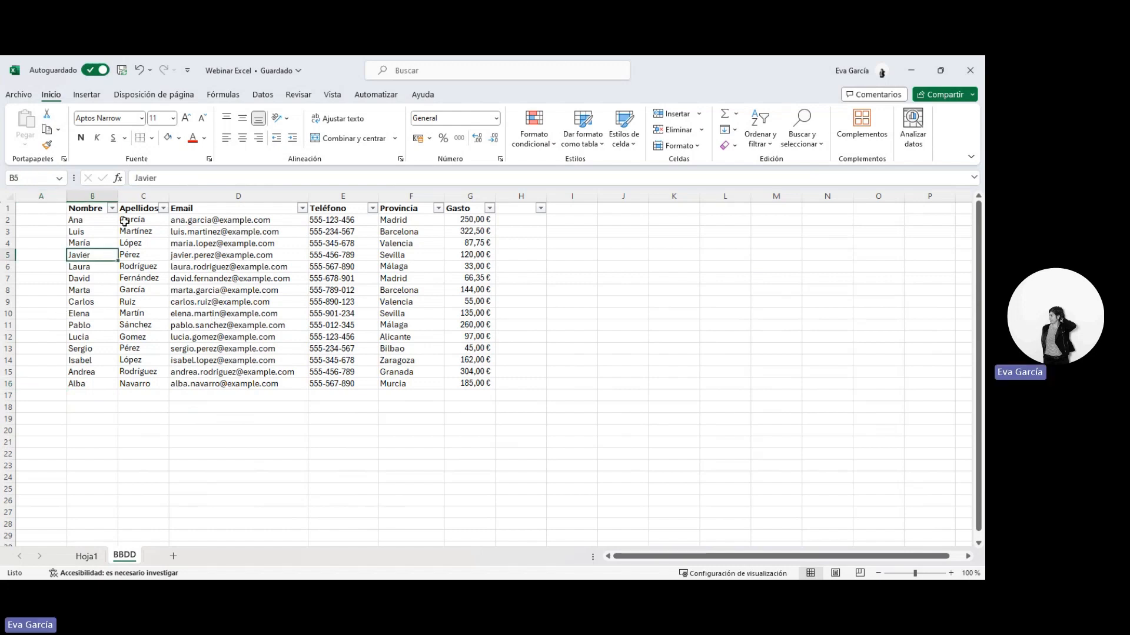
click(148, 266)
click(252, 266)
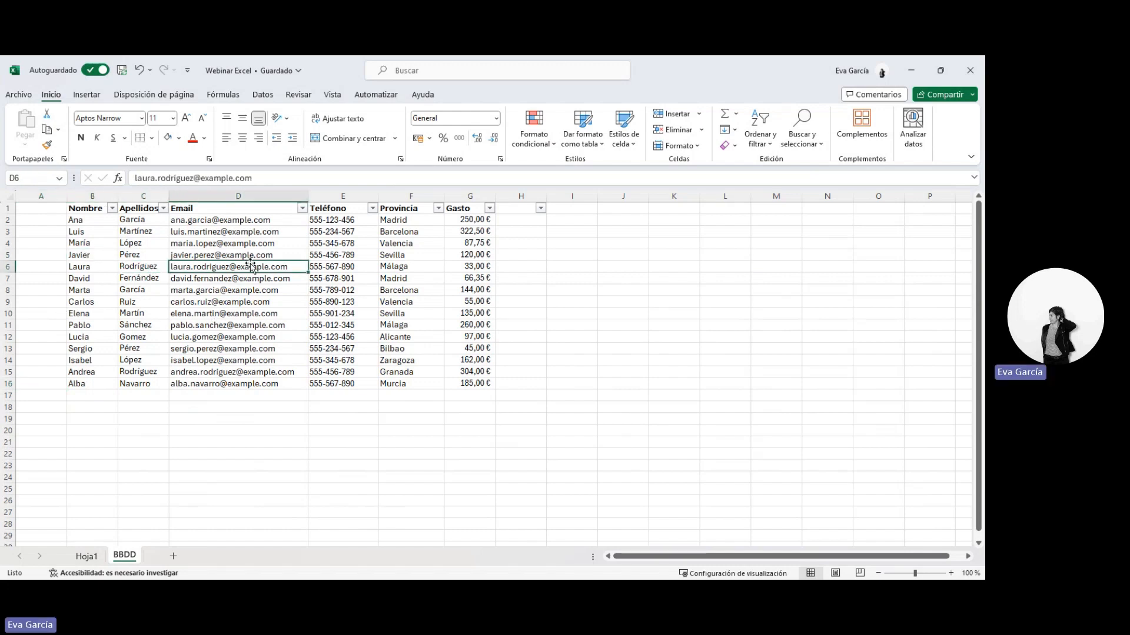
click(352, 276)
click(422, 281)
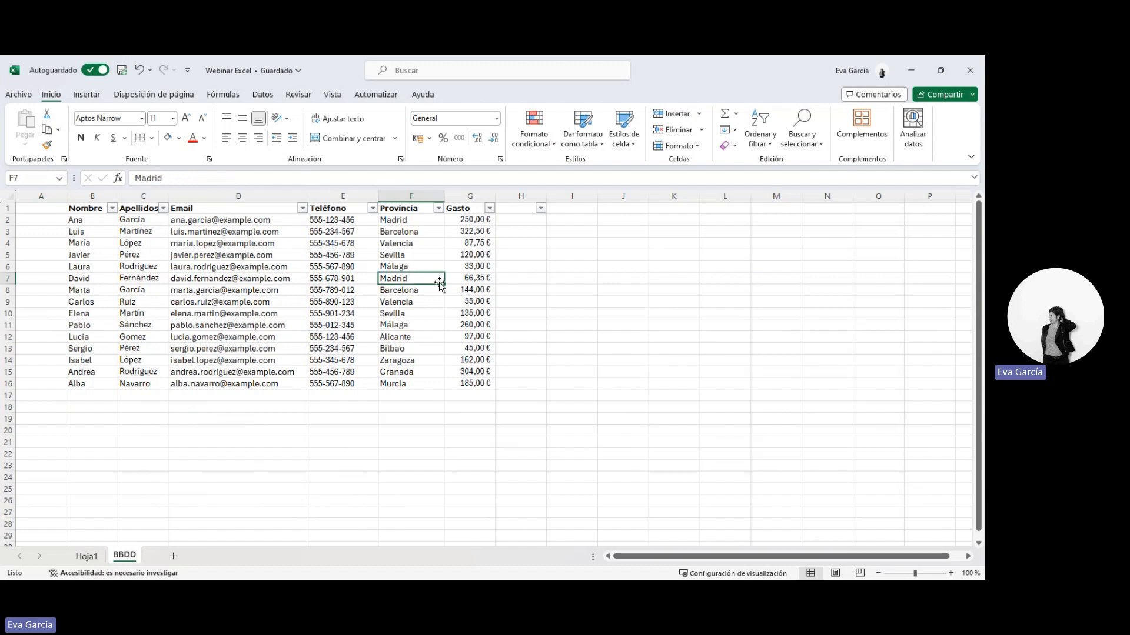
click(474, 268)
Remove the existing filter from the header row of the BBDD sheet
click(761, 137)
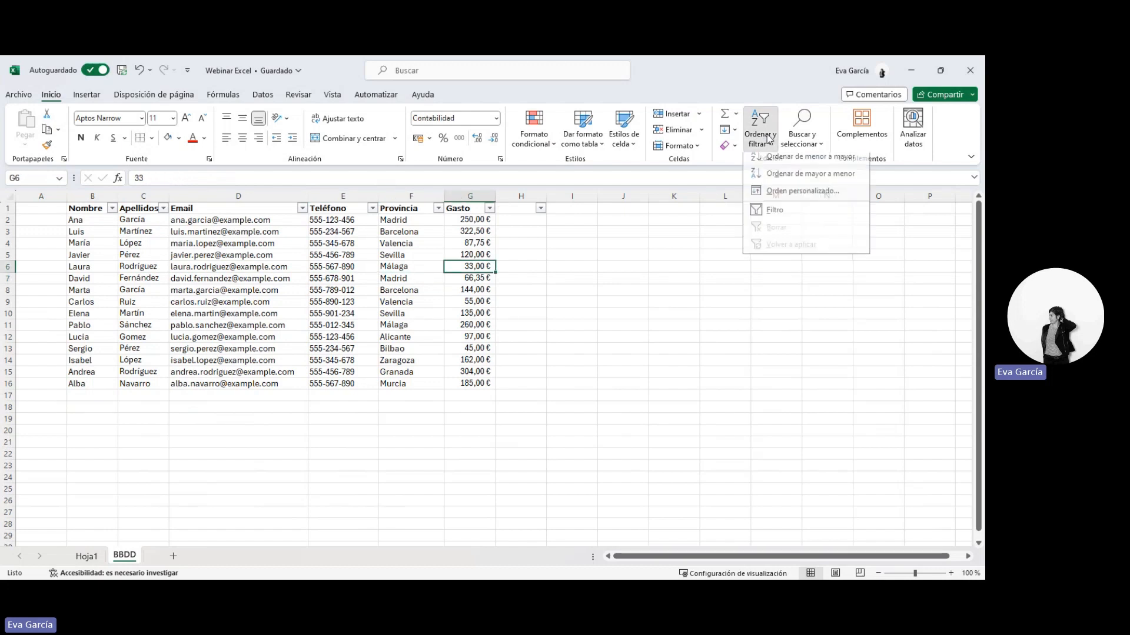
click(779, 216)
click(104, 259)
Highlight the data range B1:G16, its headers B1:G1 and the entire row 1 to compare the possible filter selections
drag(89, 208, 475, 406)
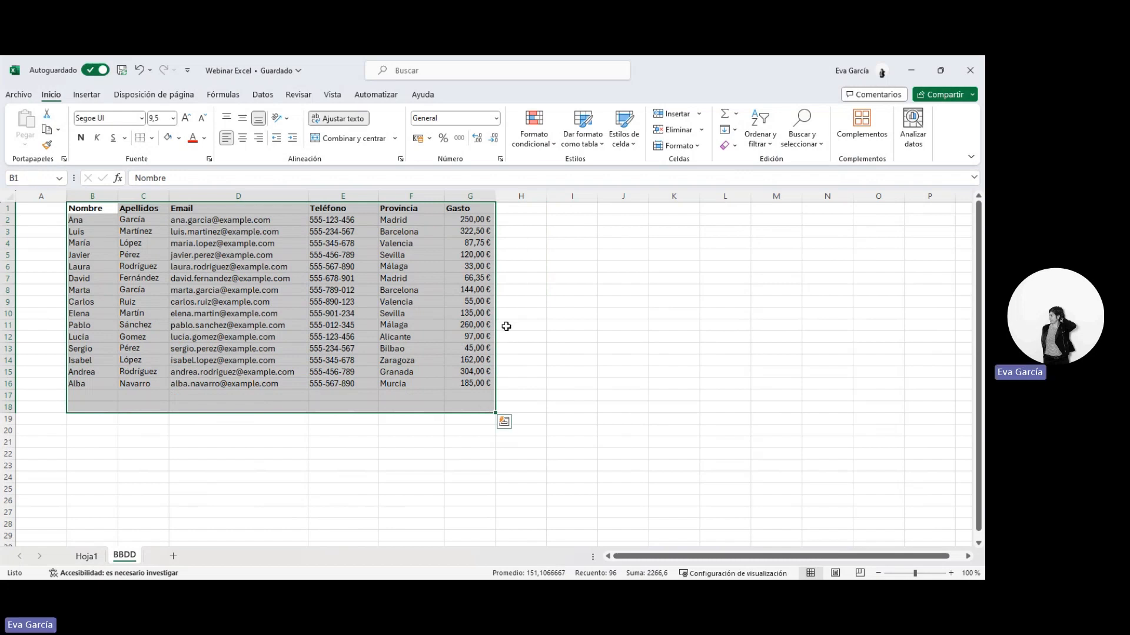
drag(97, 209, 475, 385)
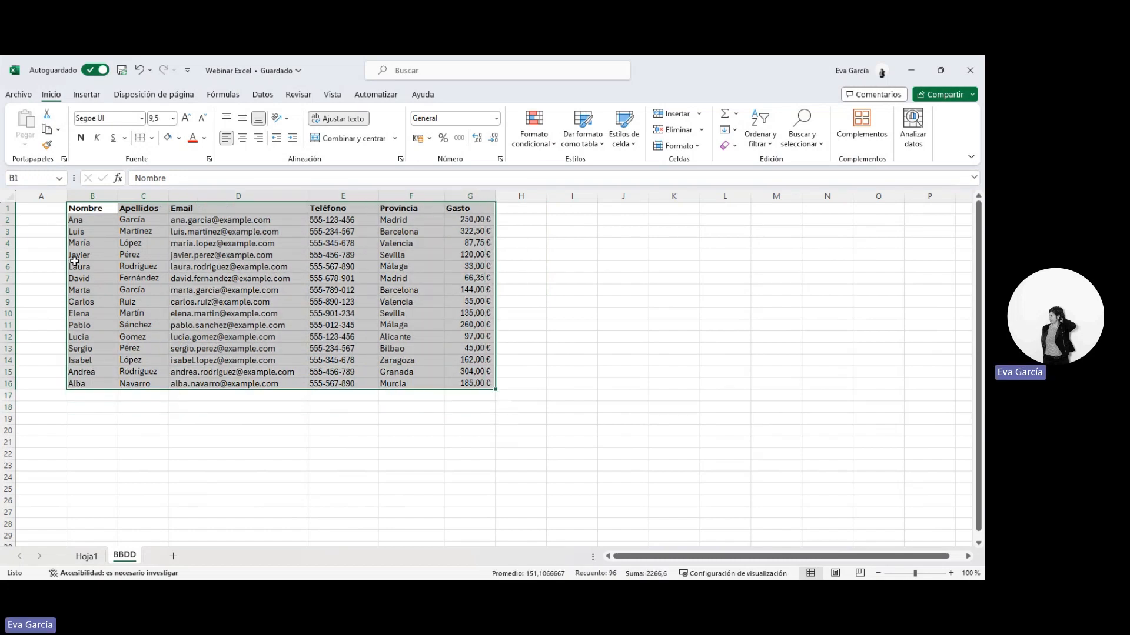
click(82, 209)
drag(489, 207, 74, 207)
click(8, 208)
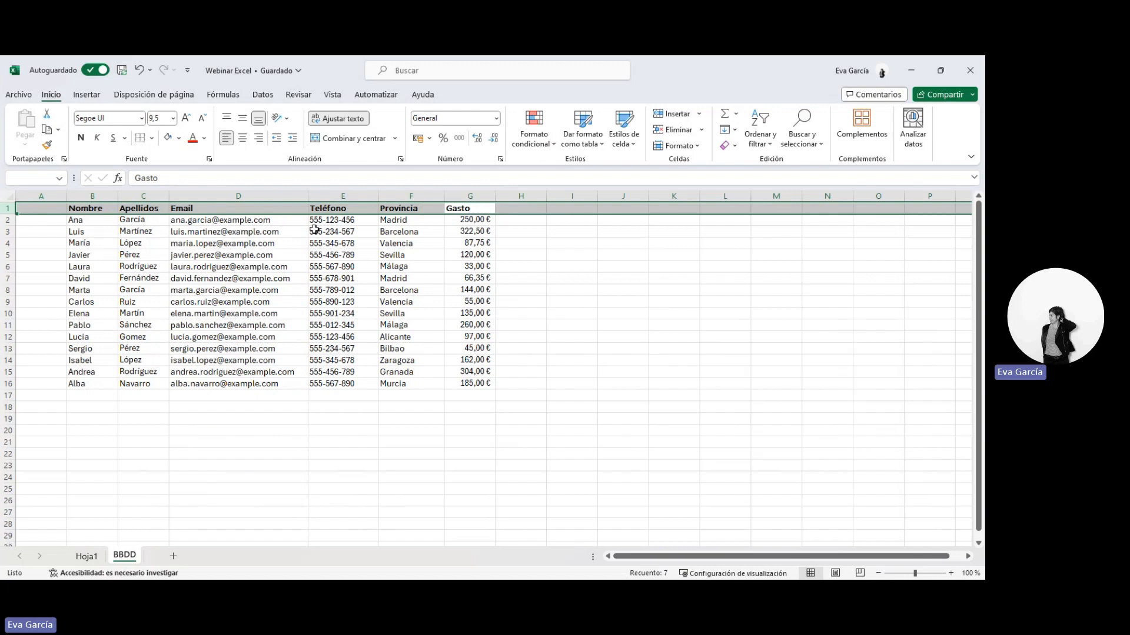
click(371, 259)
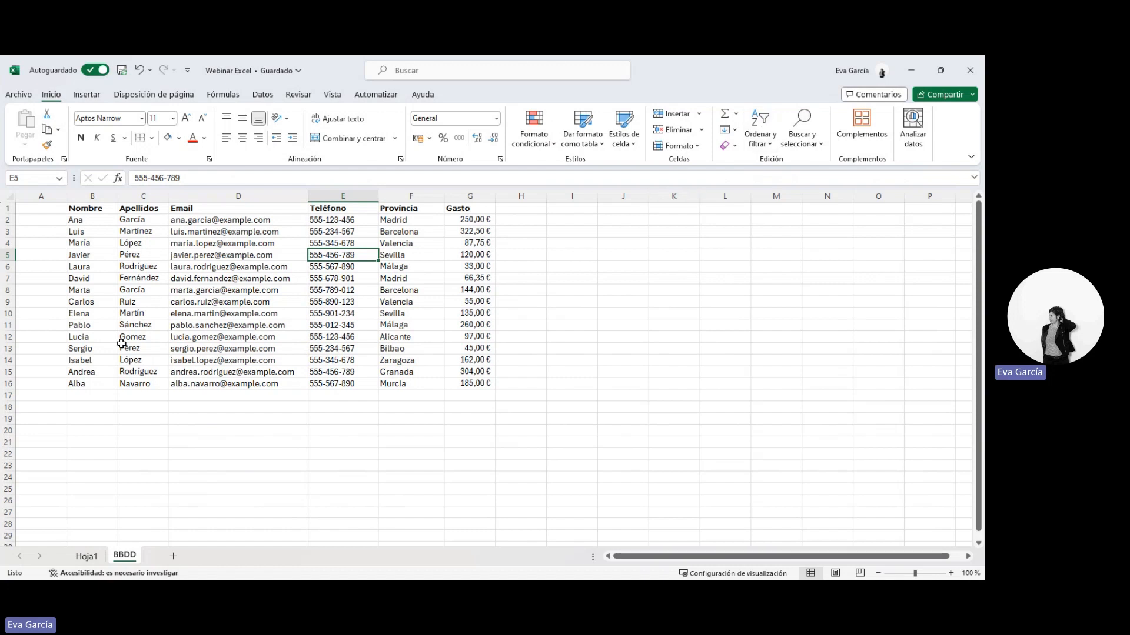
Add a filter to the data range B1:G16 including its headers, then undo it
drag(91, 209, 474, 384)
click(760, 127)
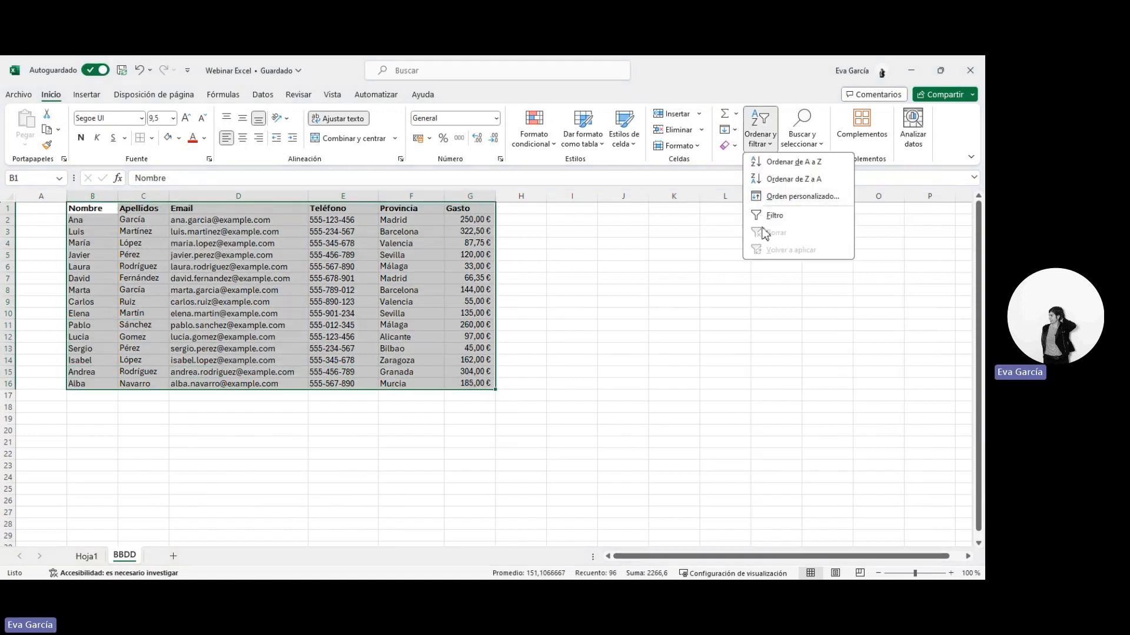
click(762, 217)
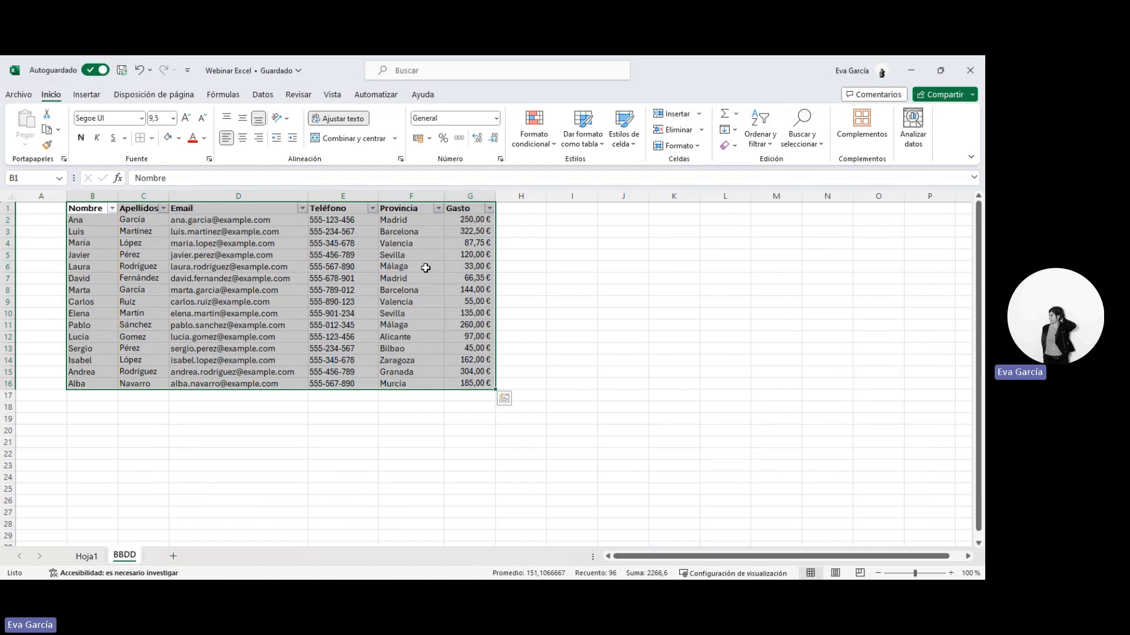
click(422, 278)
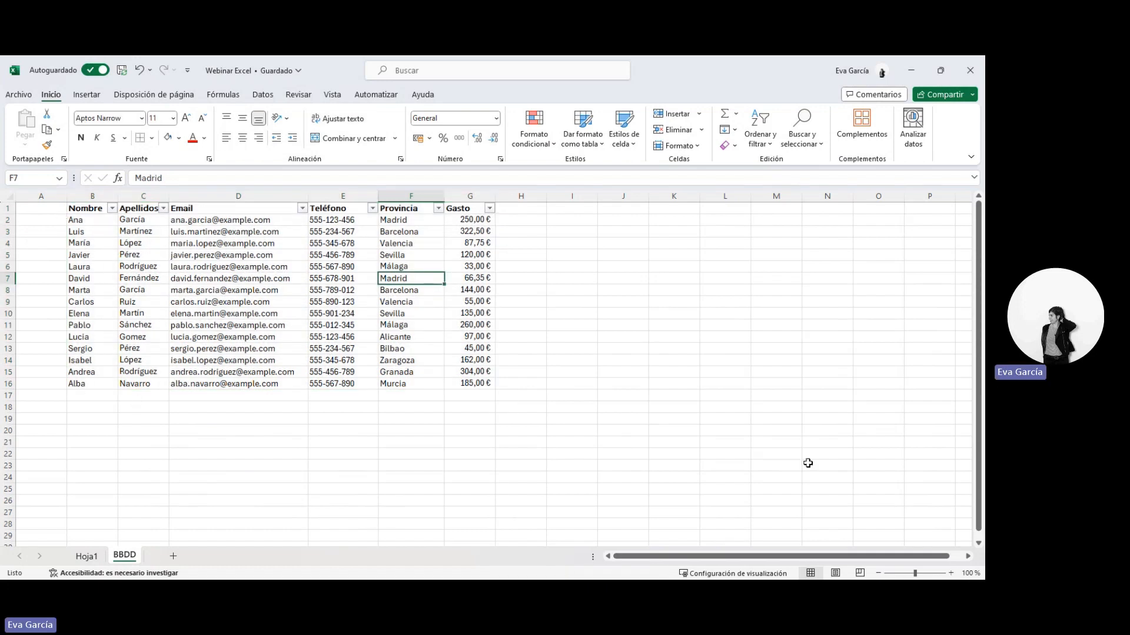
click(164, 289)
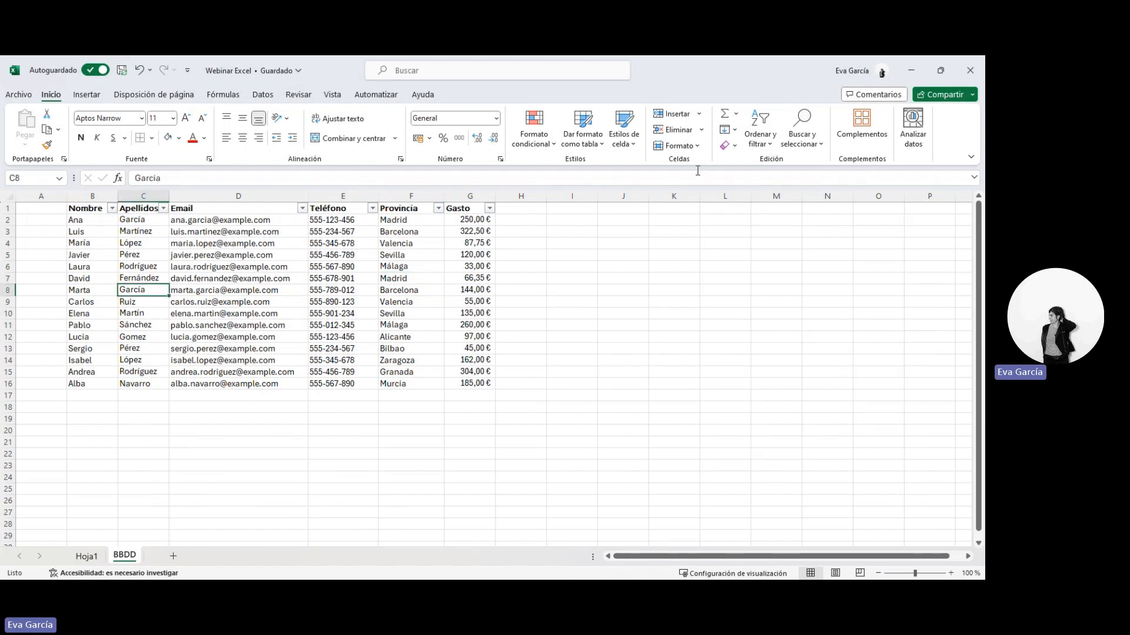
key(ctrl+z)
Select the entire header row 1 and add a filter to it
click(282, 209)
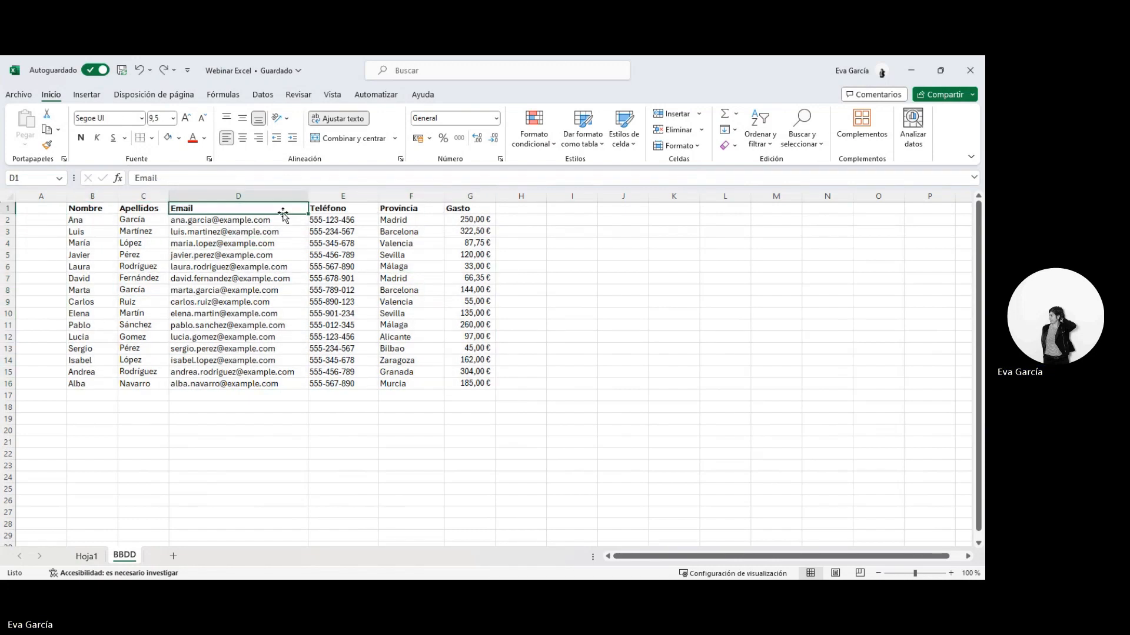
click(3, 209)
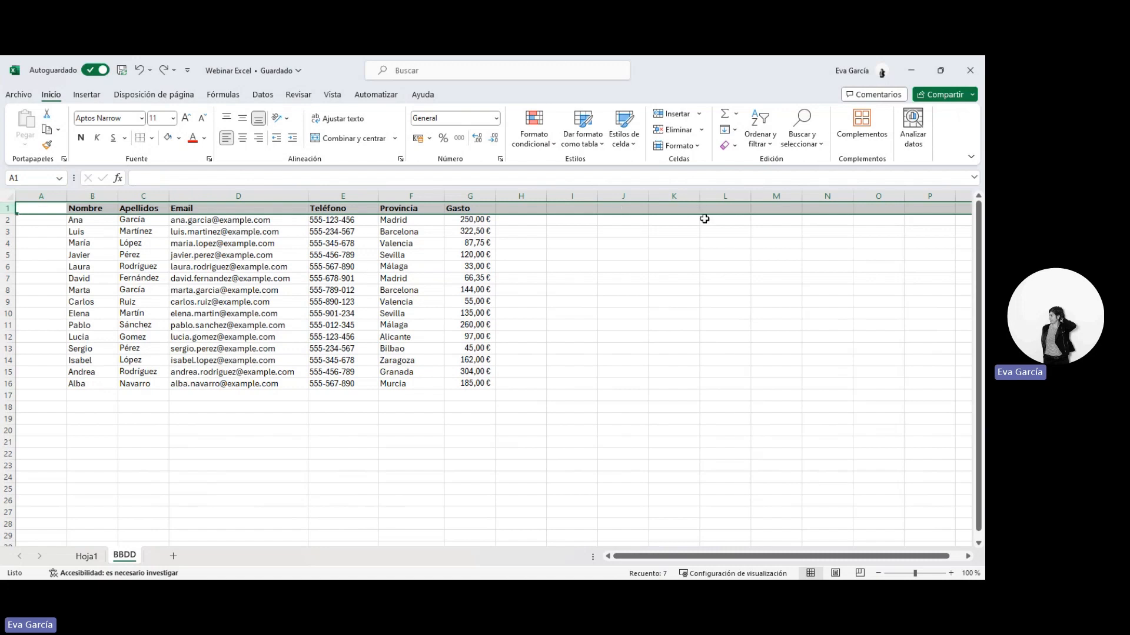
click(758, 134)
click(774, 215)
click(640, 393)
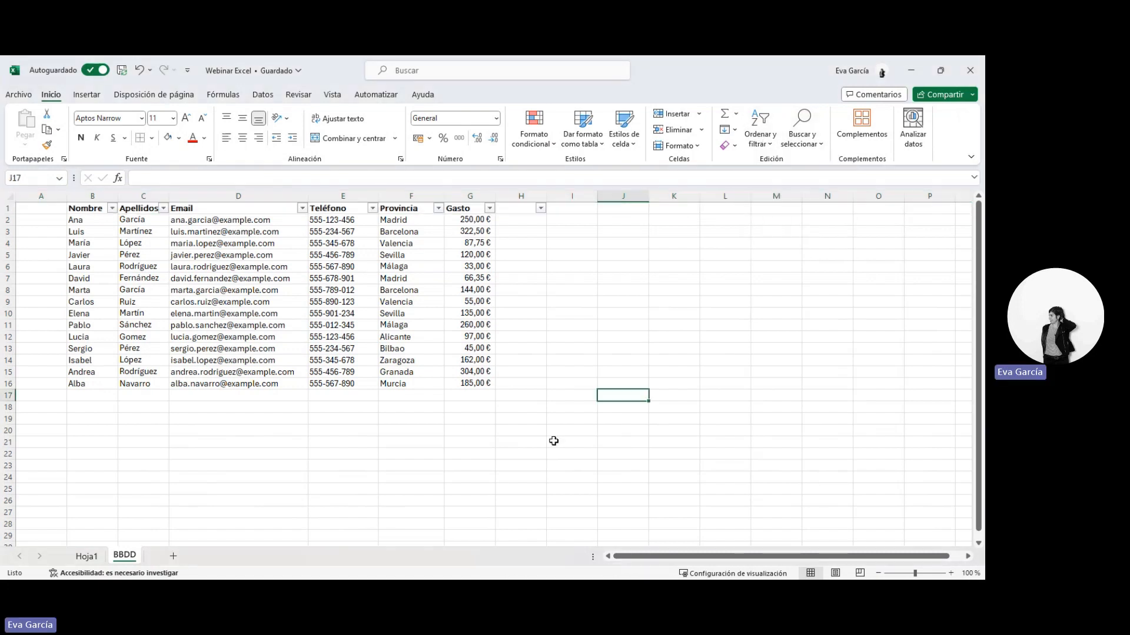
Remove the extra filter from the empty column H beside Gasto
click(521, 209)
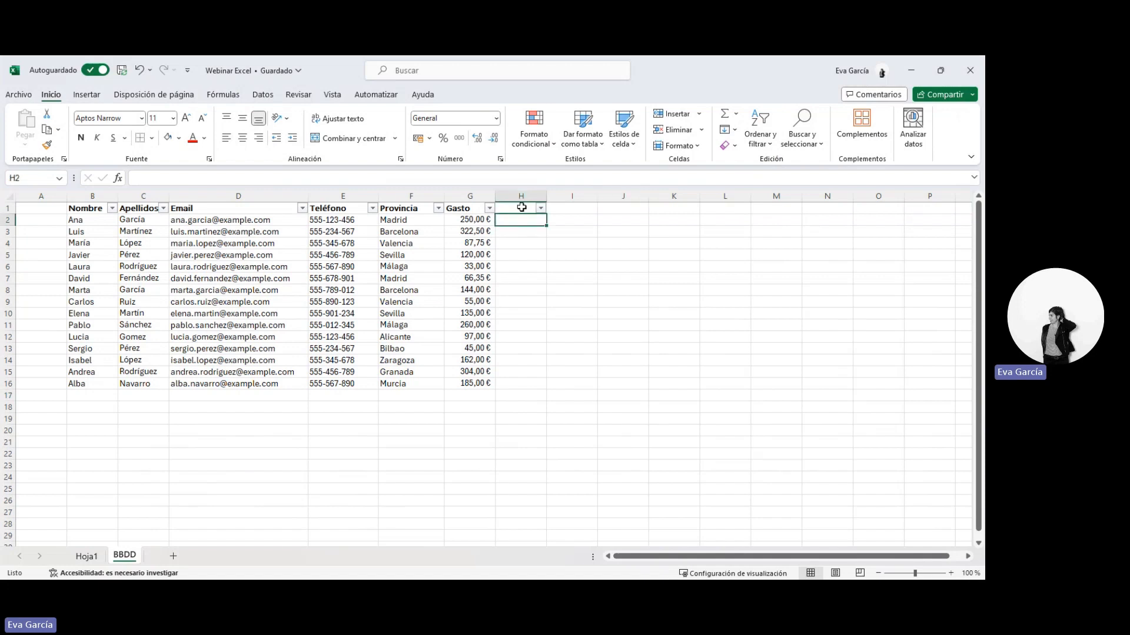
click(517, 195)
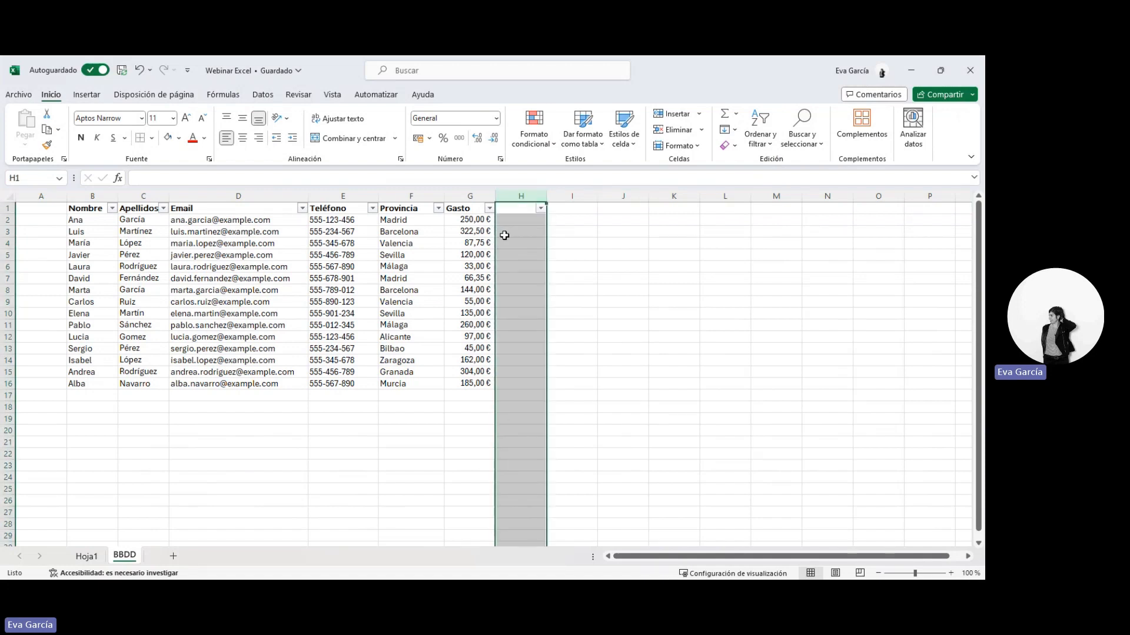
click(515, 394)
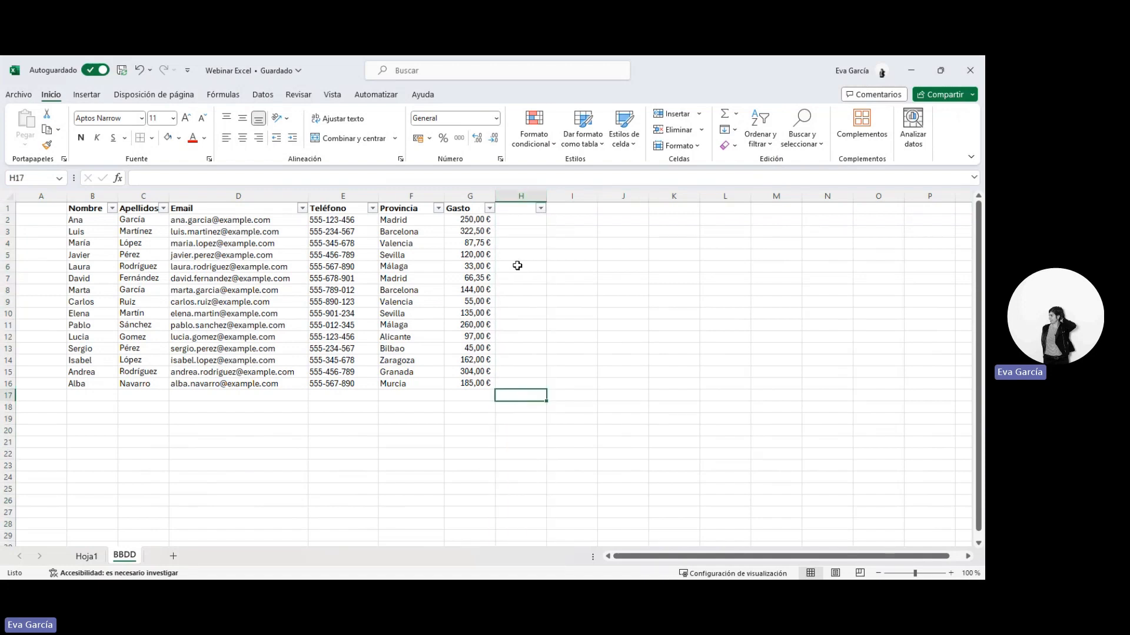
click(531, 198)
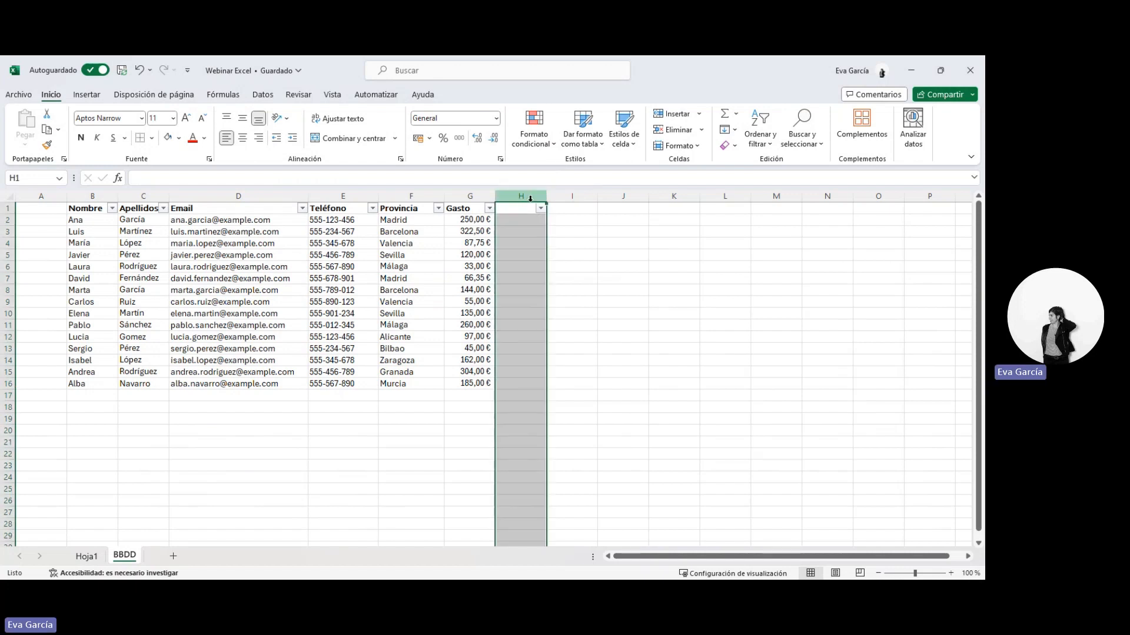
click(538, 265)
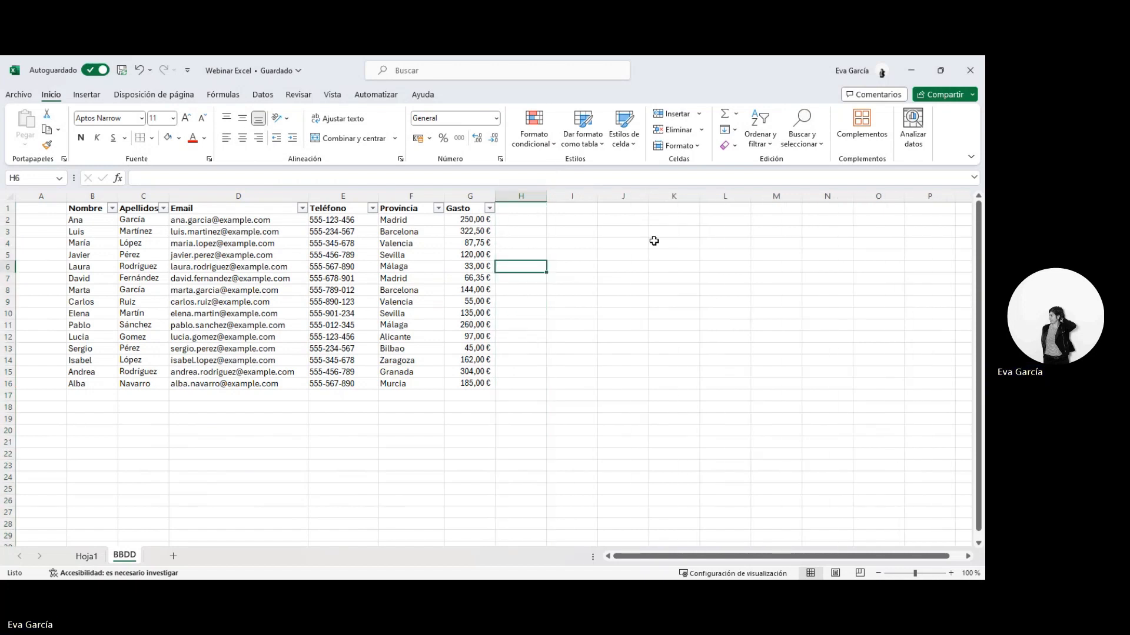
Examine the sort and filter options of the Nombre column without applying any, then select the first Provincia entry in F2
click(112, 210)
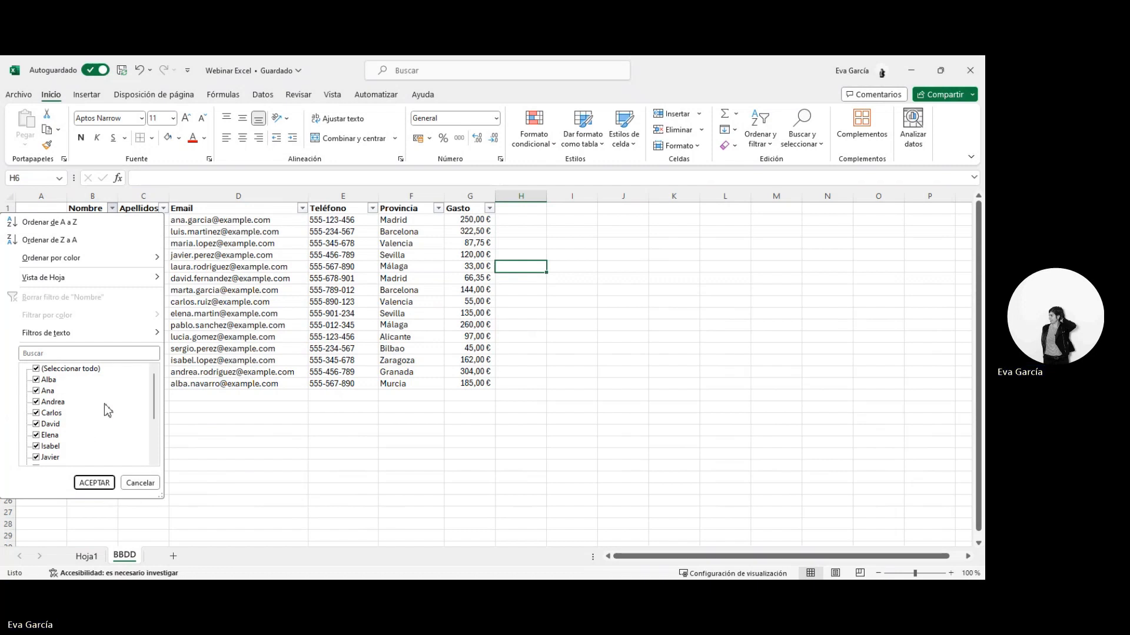
click(135, 485)
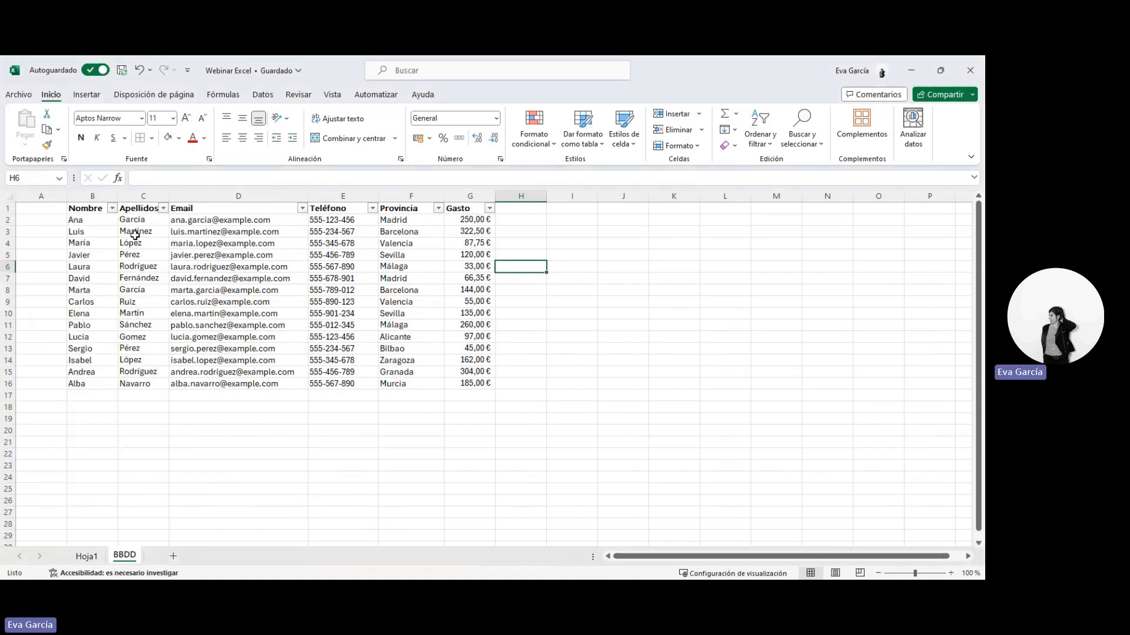
click(403, 220)
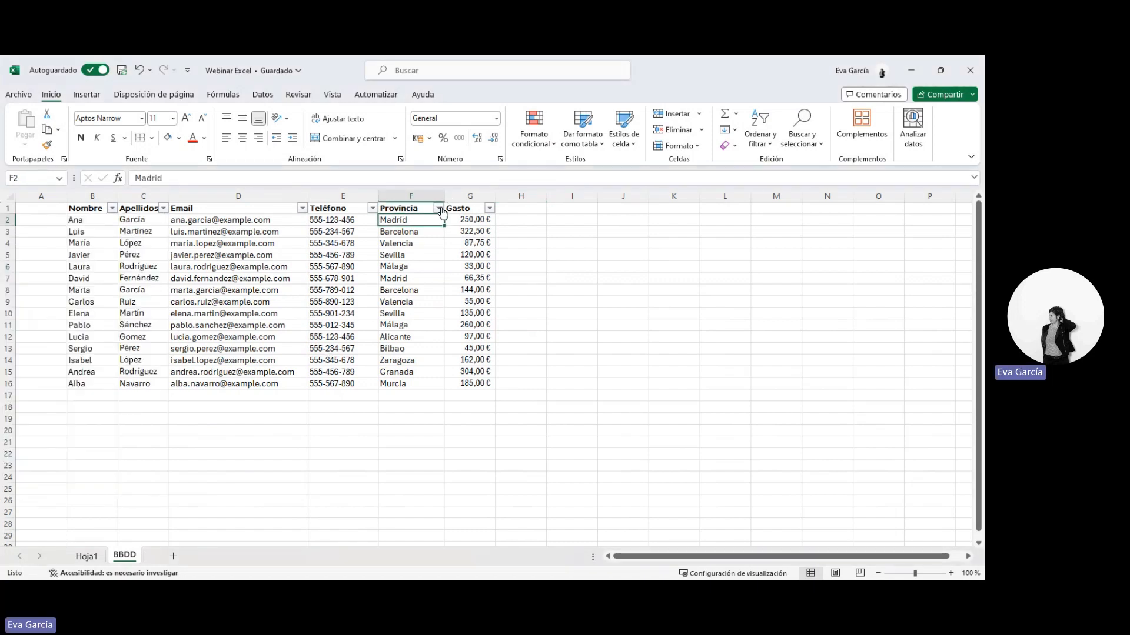
Filter the Provincia column to show only the Barcelona rows
click(439, 209)
click(342, 369)
click(337, 391)
click(376, 484)
click(394, 302)
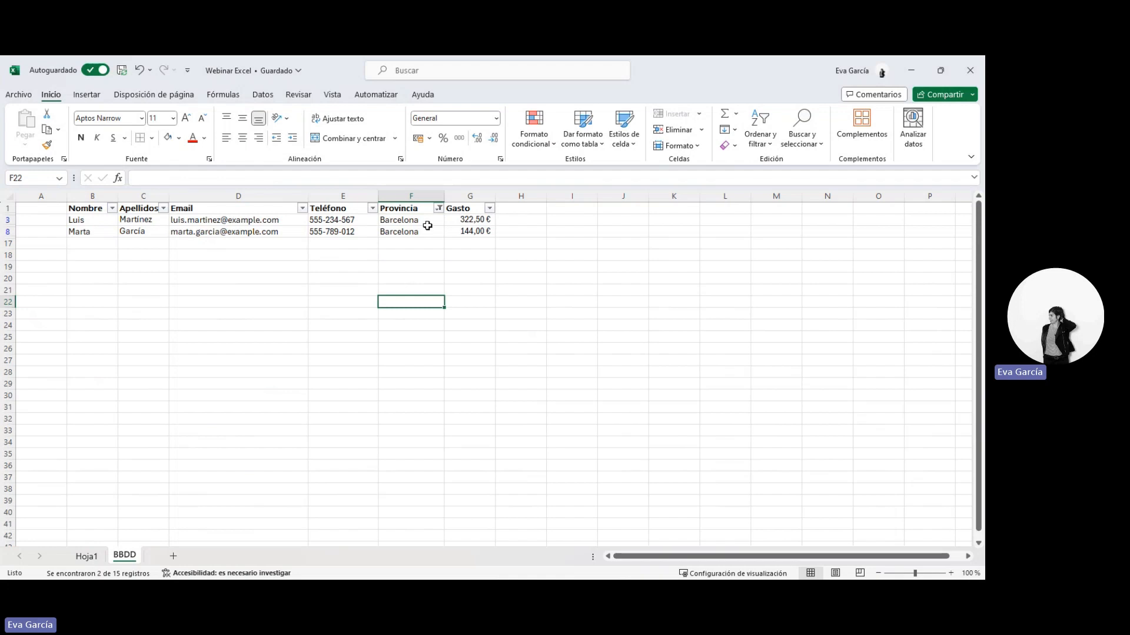
Reselect all values in the Provincia filter to show every row
click(439, 209)
click(341, 369)
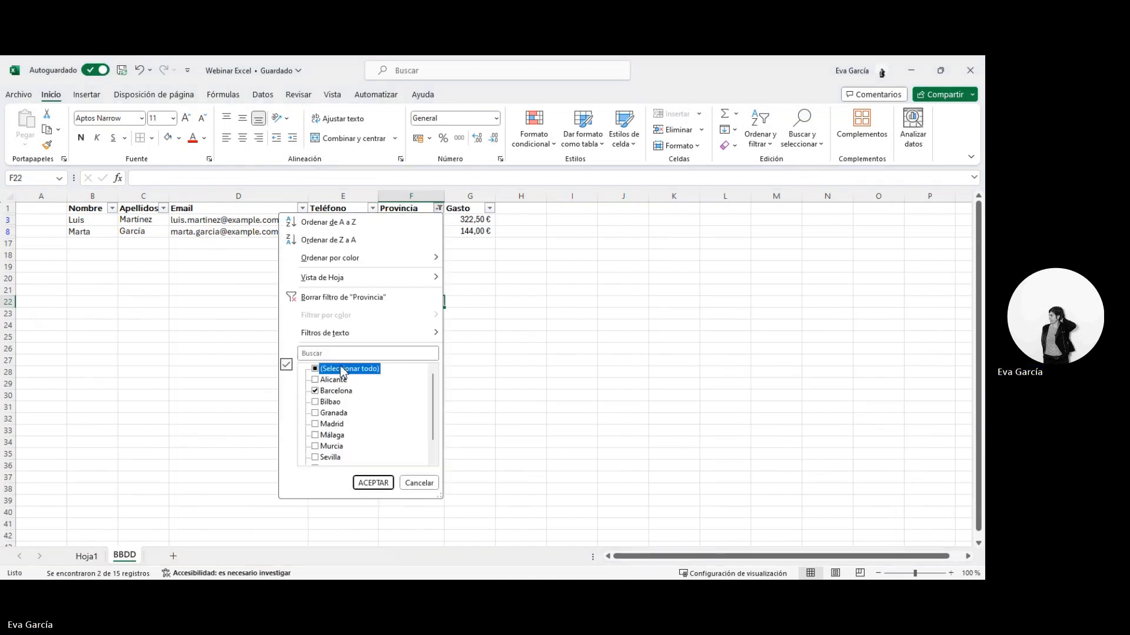
click(373, 483)
Sort the customer data by Gasto from smallest to largest
click(481, 220)
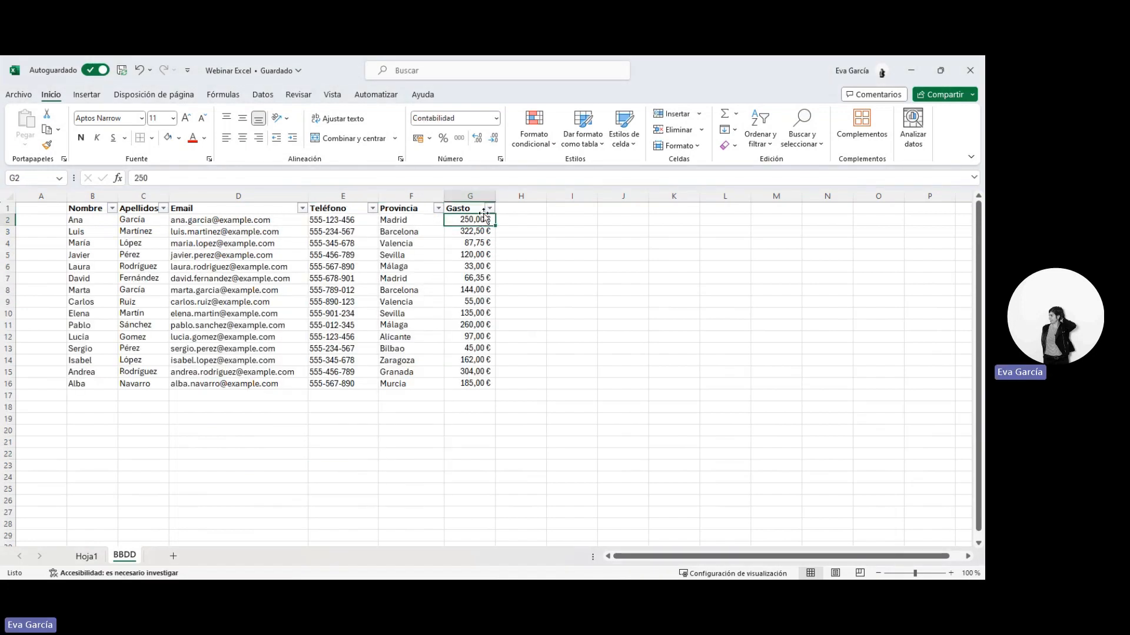
click(490, 209)
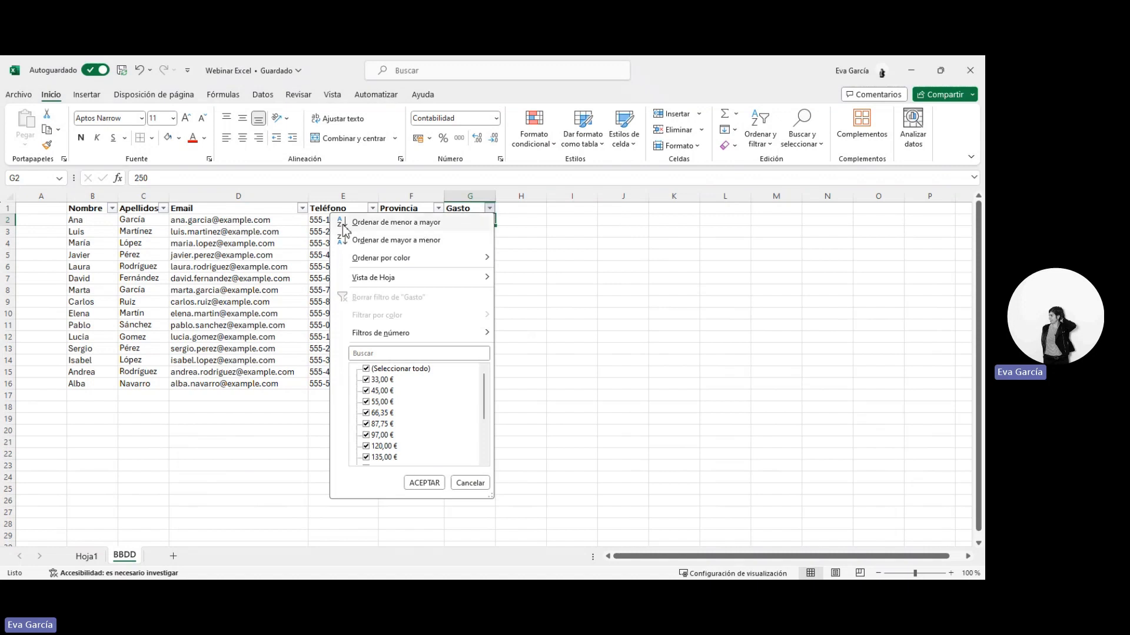
click(421, 228)
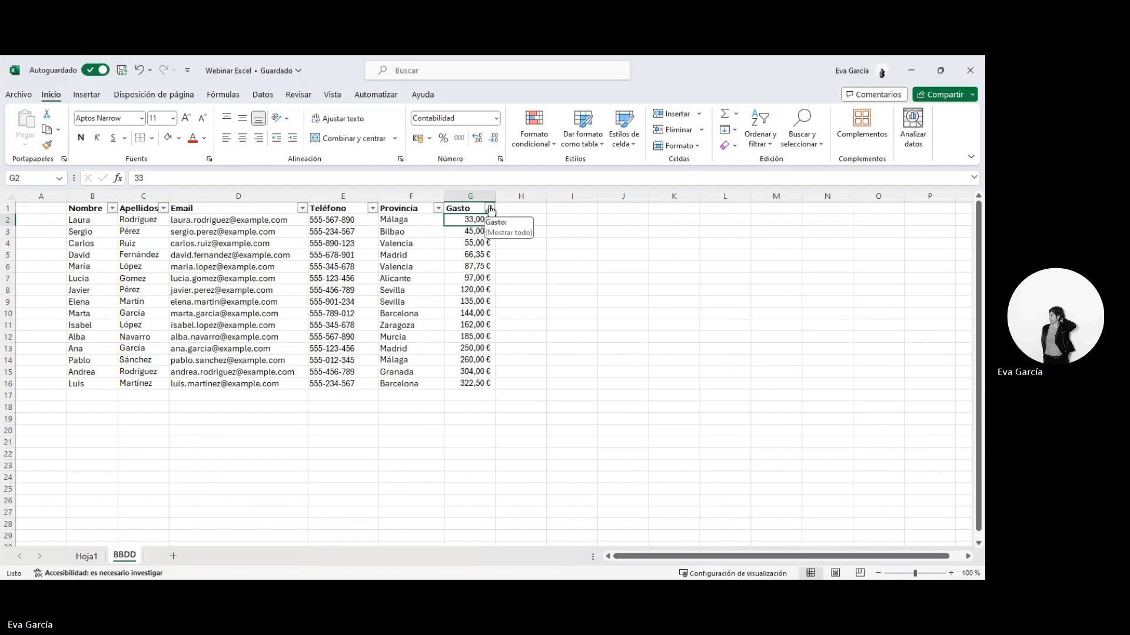
click(490, 208)
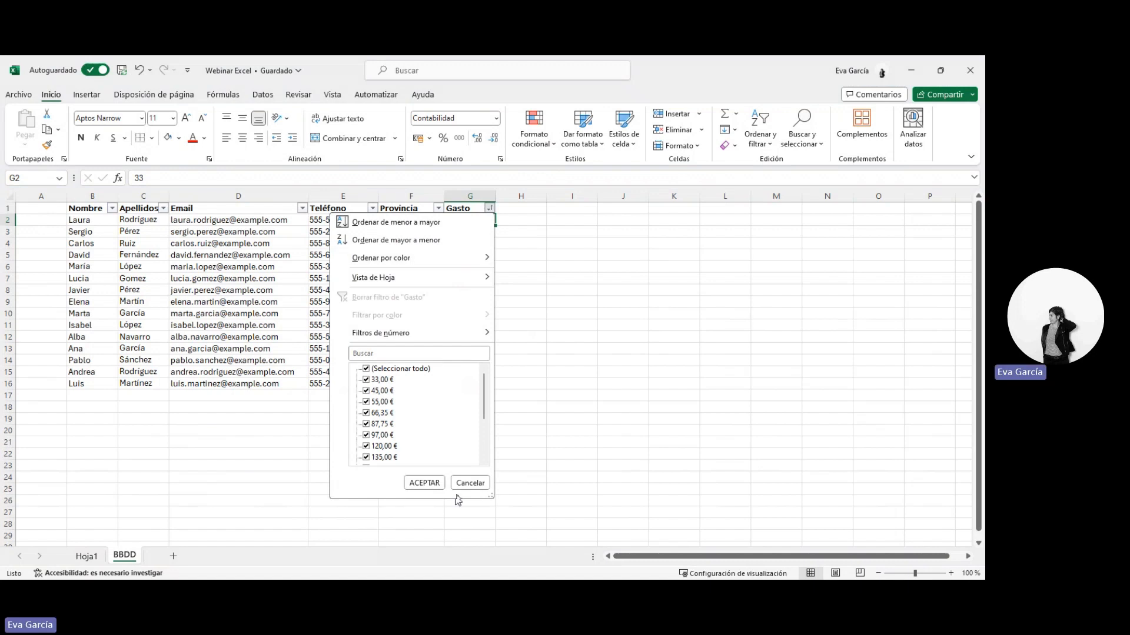
click(469, 483)
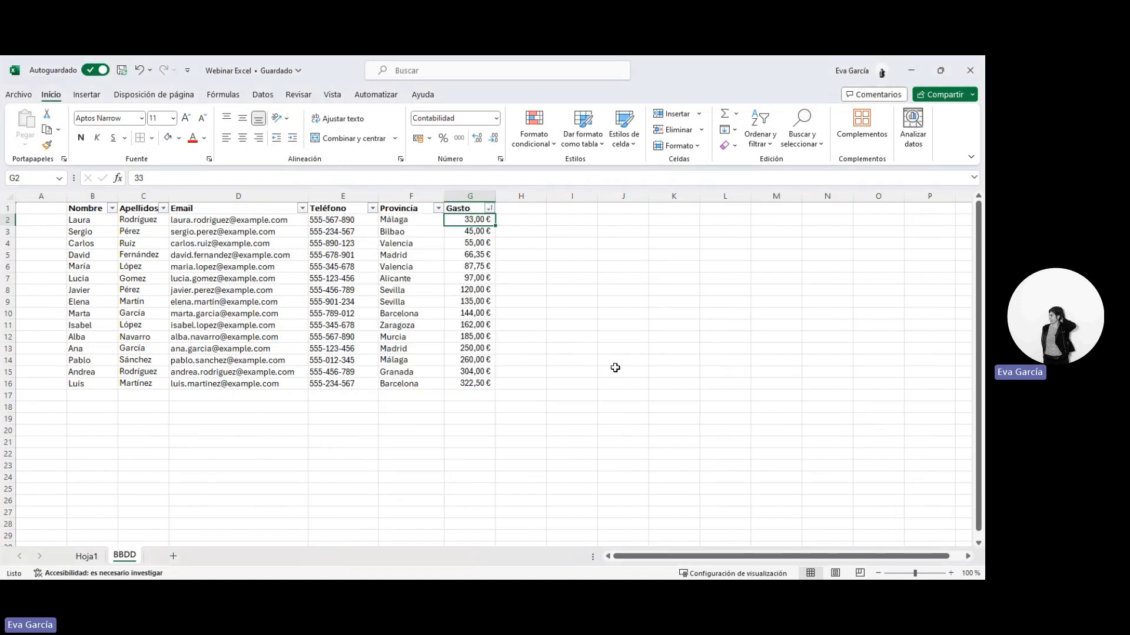
Fill the customer rows with Gasto below 100 €, B2:G7, with standard yellow
click(614, 370)
drag(476, 220, 107, 283)
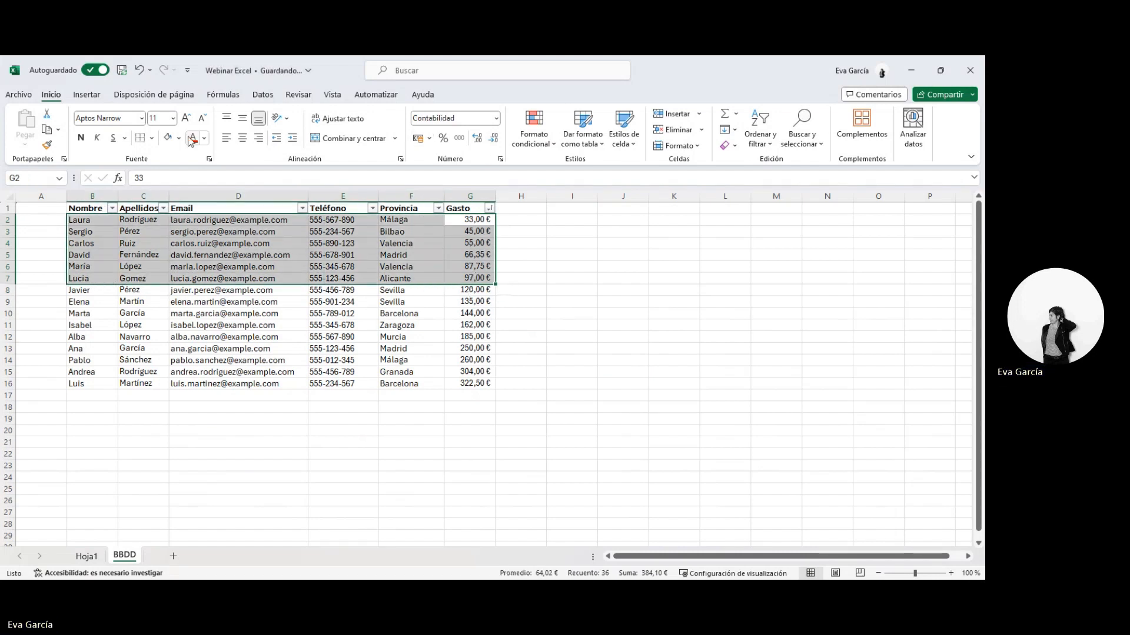
click(179, 138)
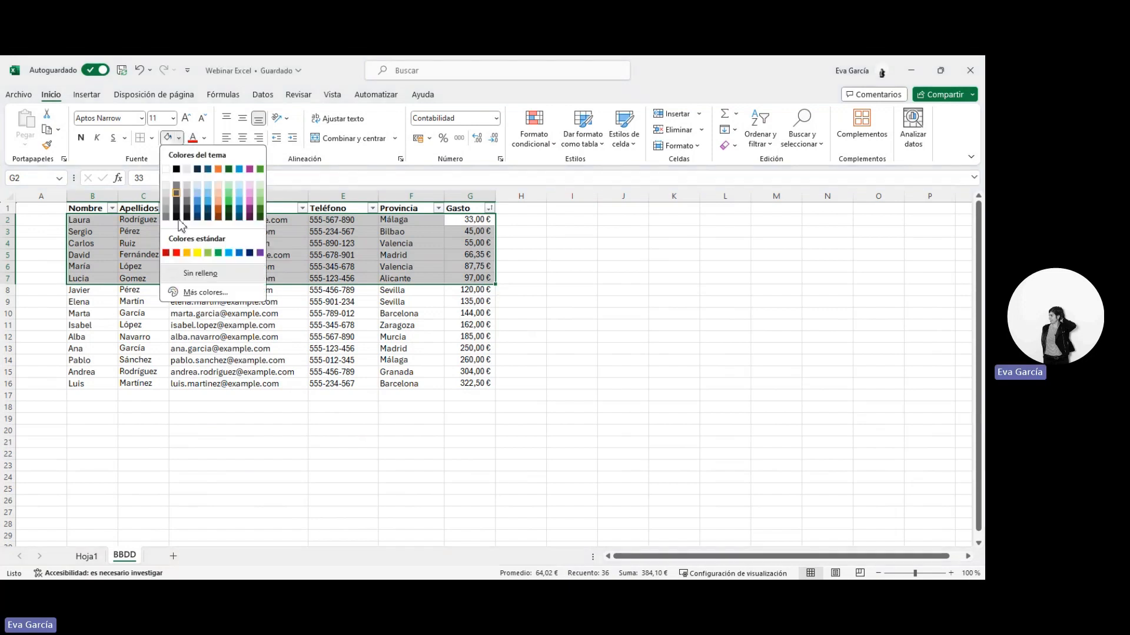
click(197, 253)
click(389, 349)
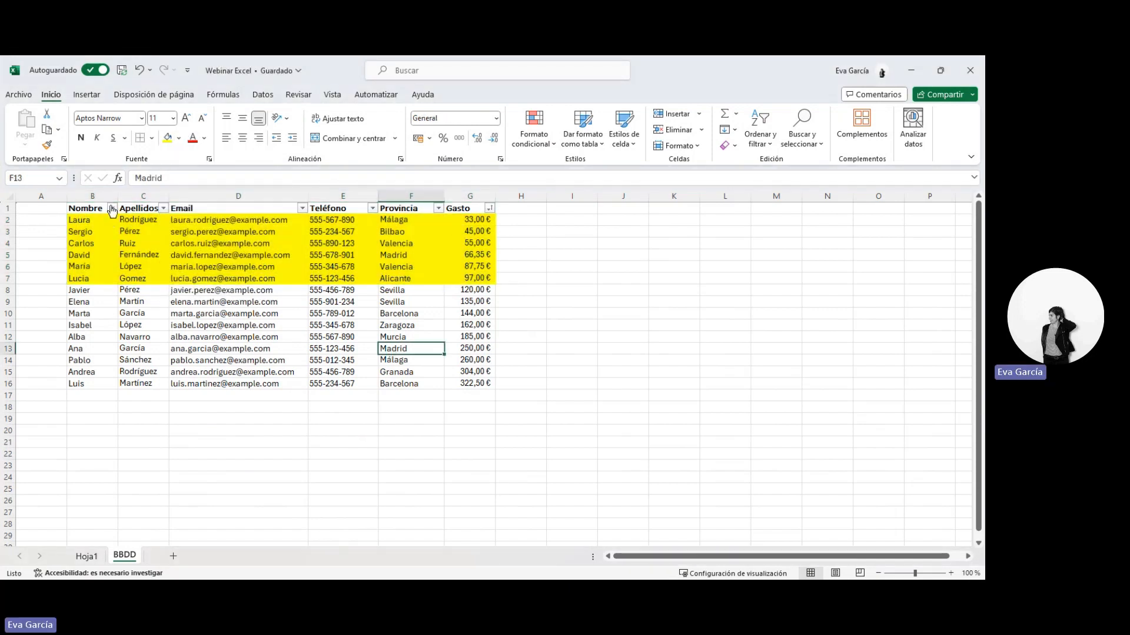
Sort the customer data by Nombre from A to Z
click(112, 208)
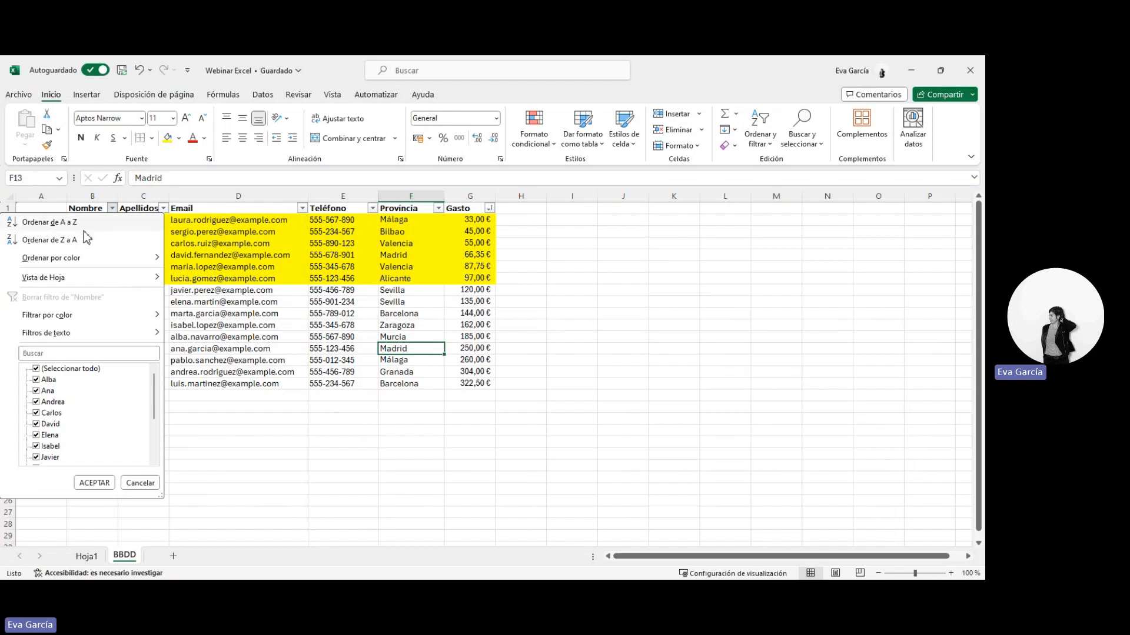
click(53, 222)
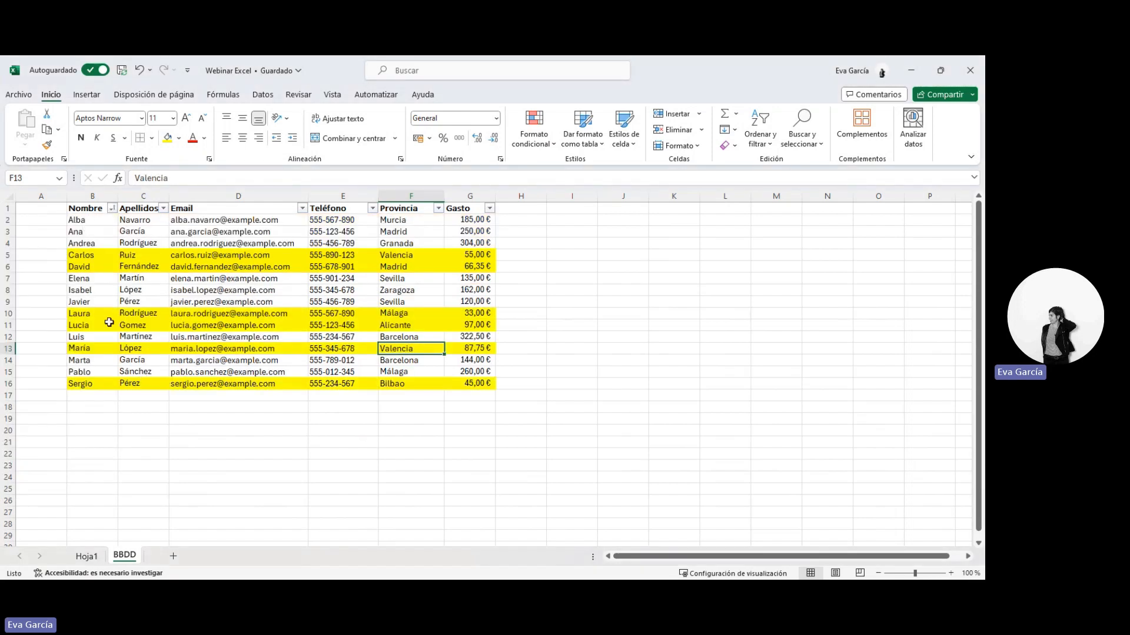
click(436, 271)
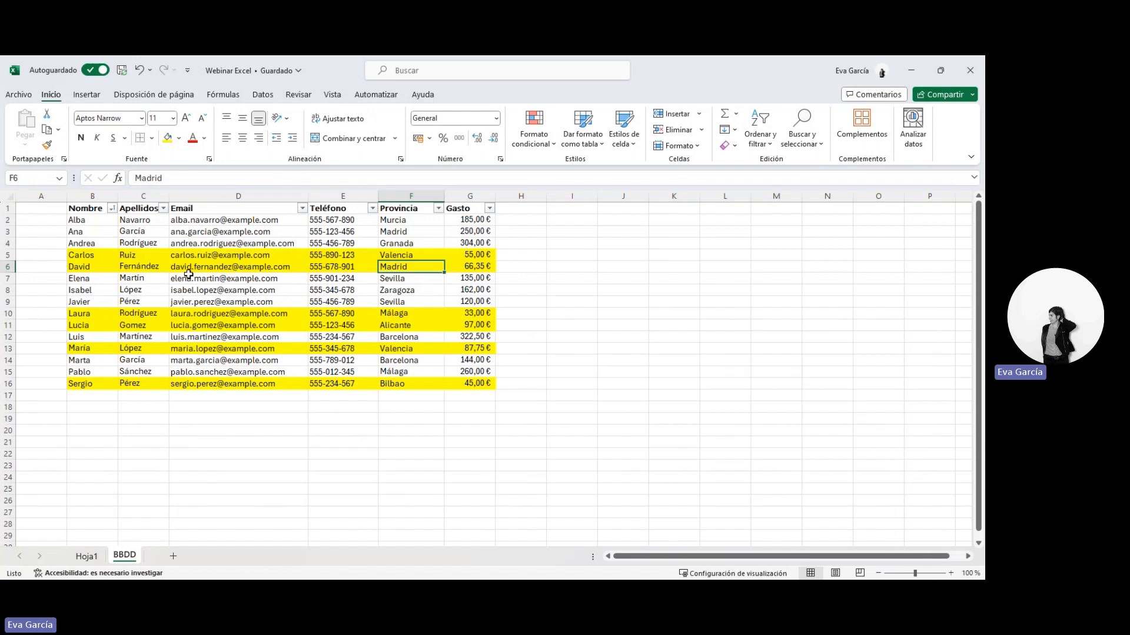
click(160, 241)
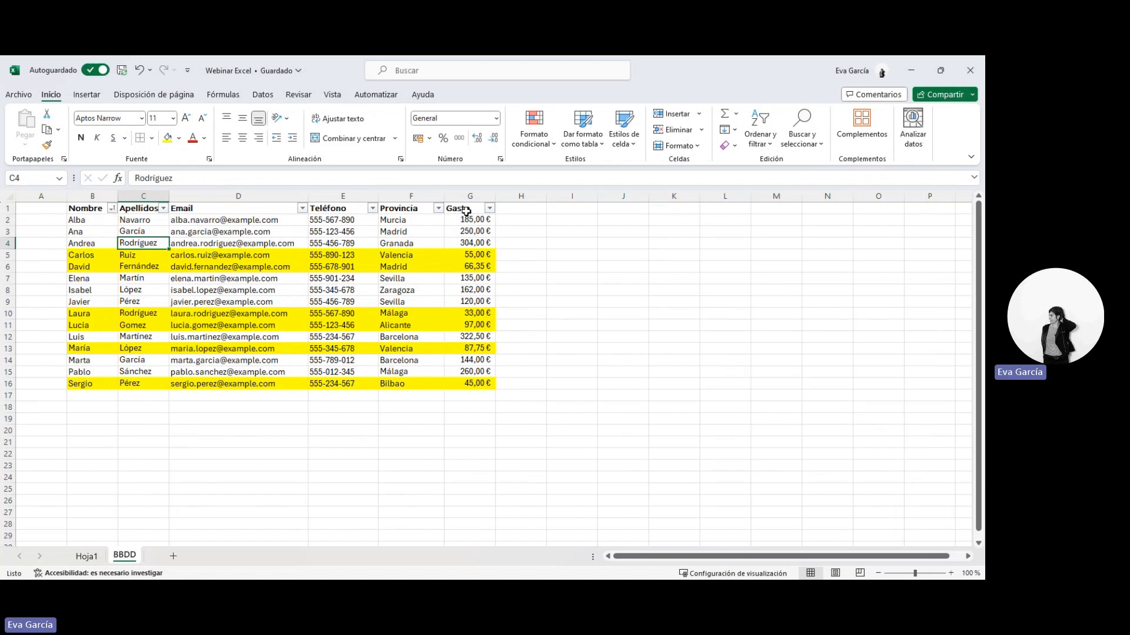
Filter the Gasto column by the yellow cell colour
click(490, 209)
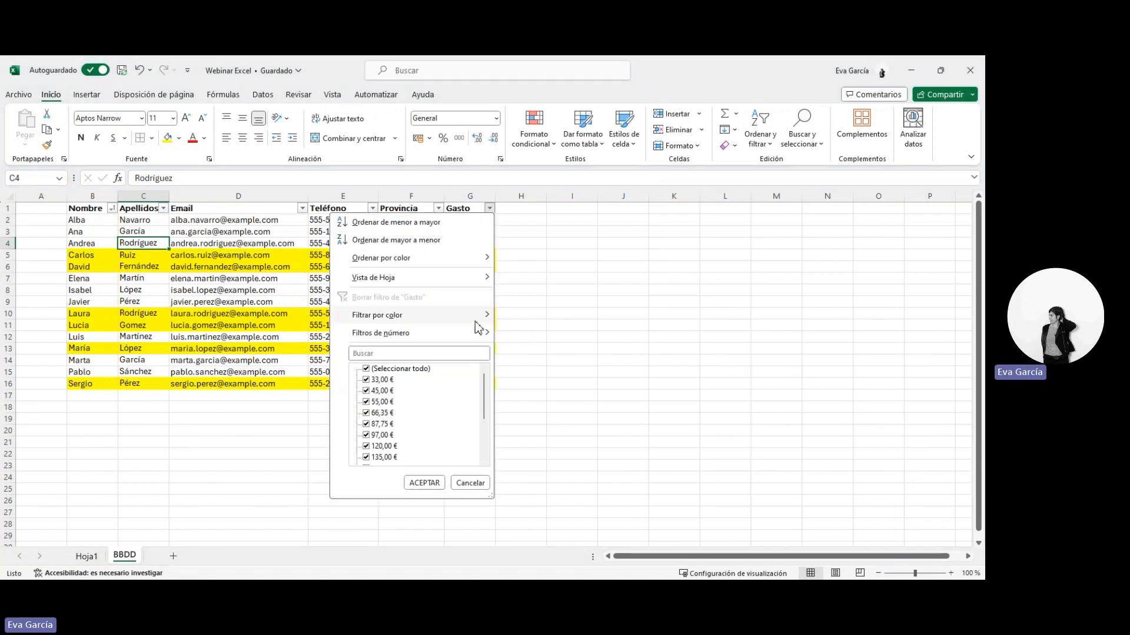
mouse_move(476, 316)
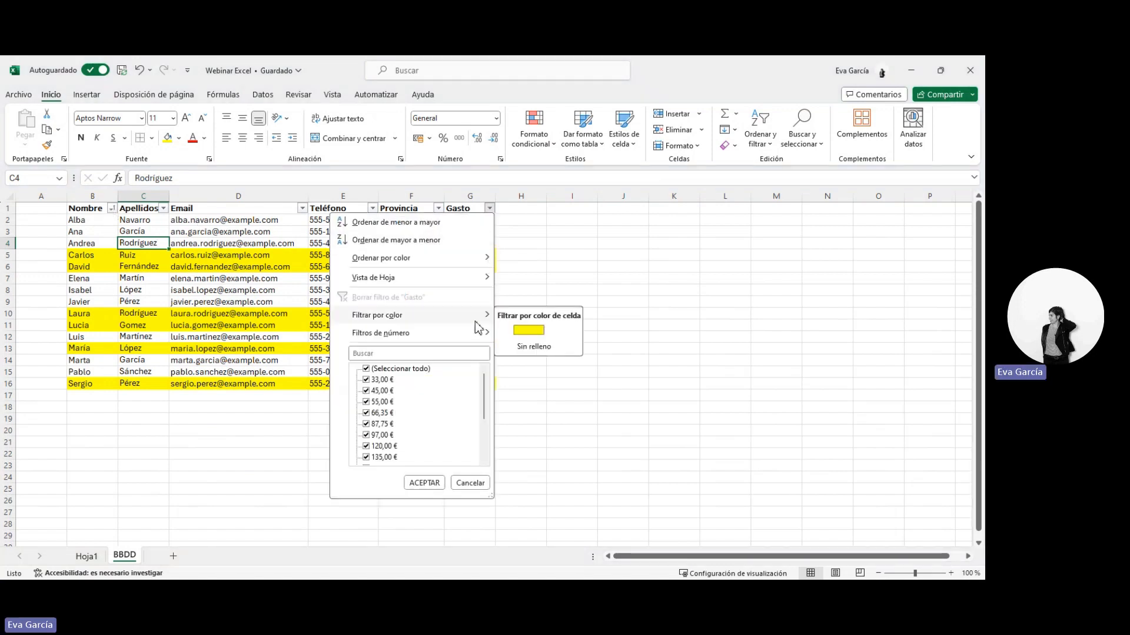
click(528, 331)
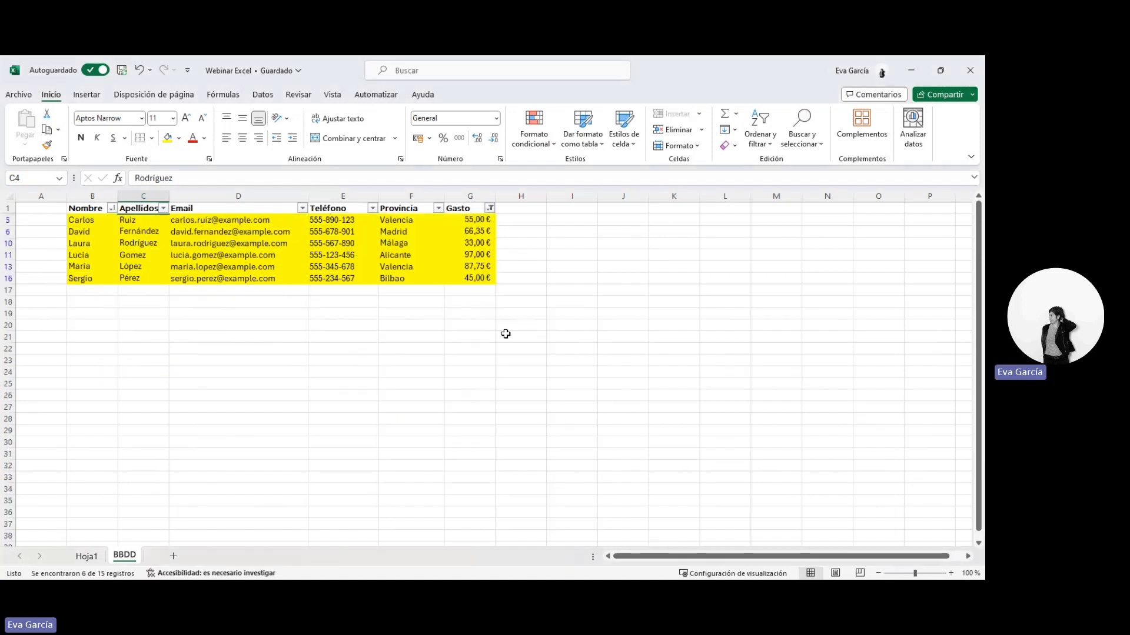
Remove the yellow colour filter from the Gasto column
click(490, 209)
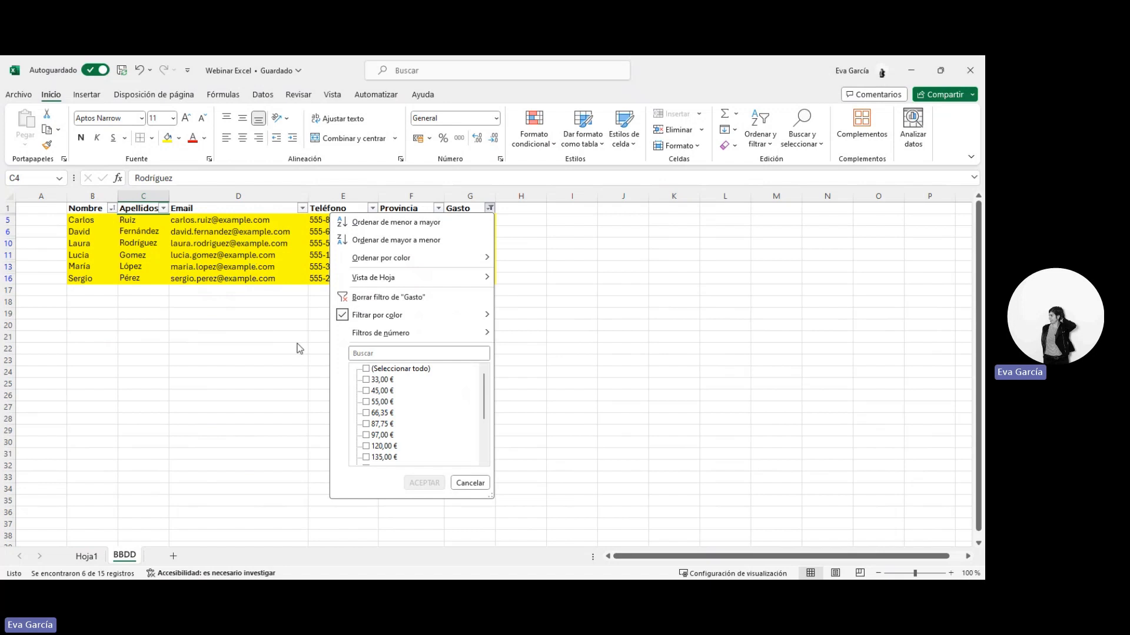
mouse_move(347, 318)
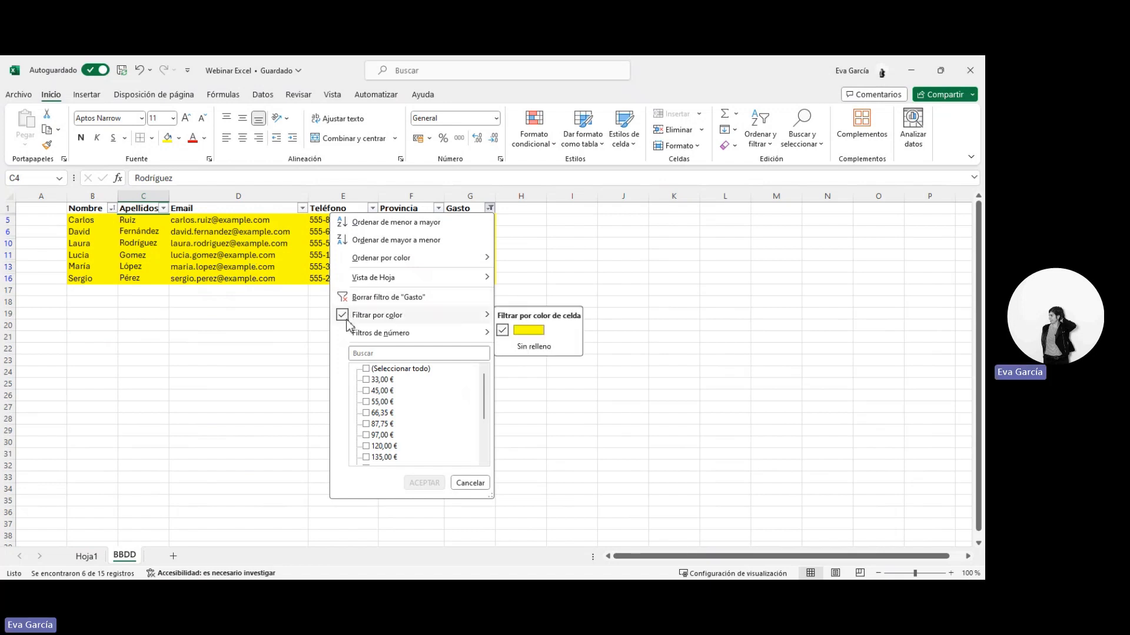
click(502, 331)
click(438, 243)
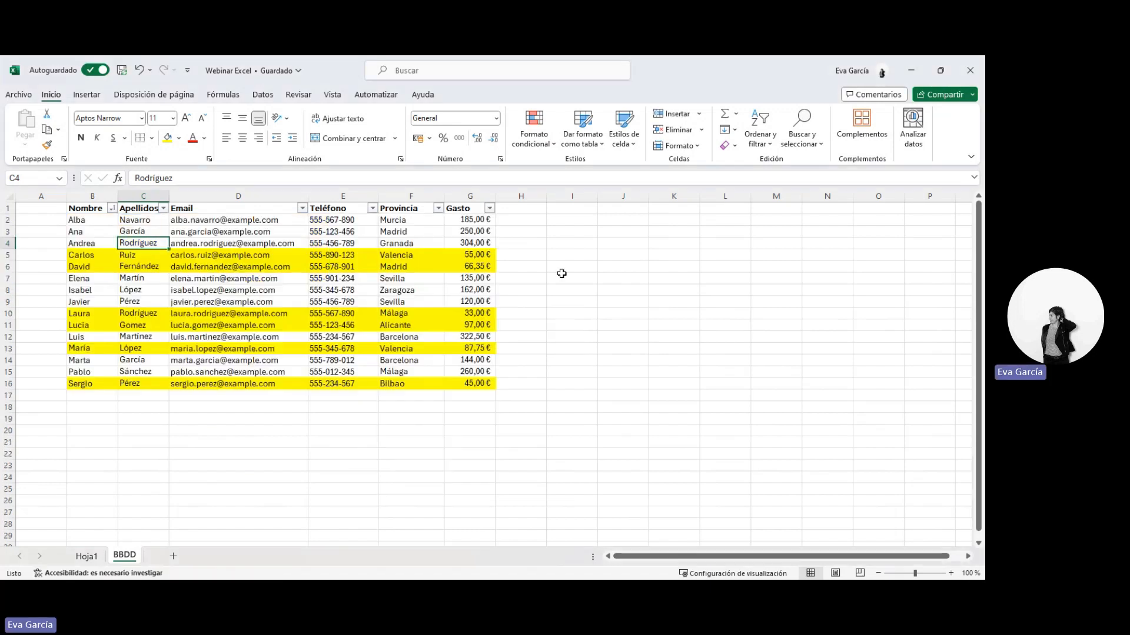
click(490, 208)
click(568, 234)
click(79, 279)
click(111, 209)
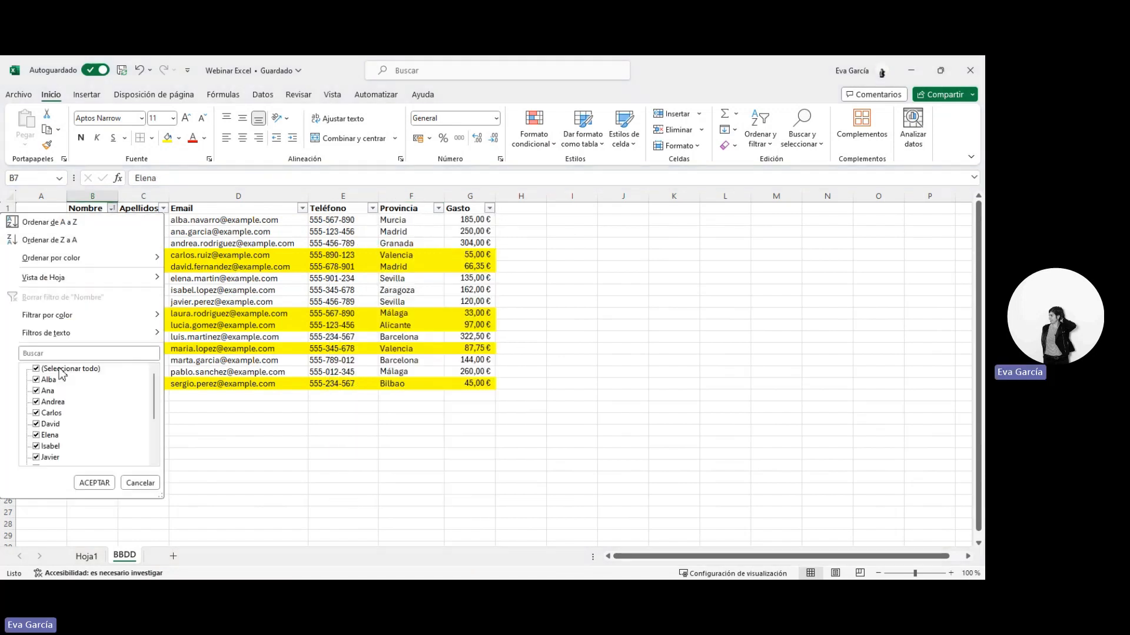
click(60, 370)
click(90, 370)
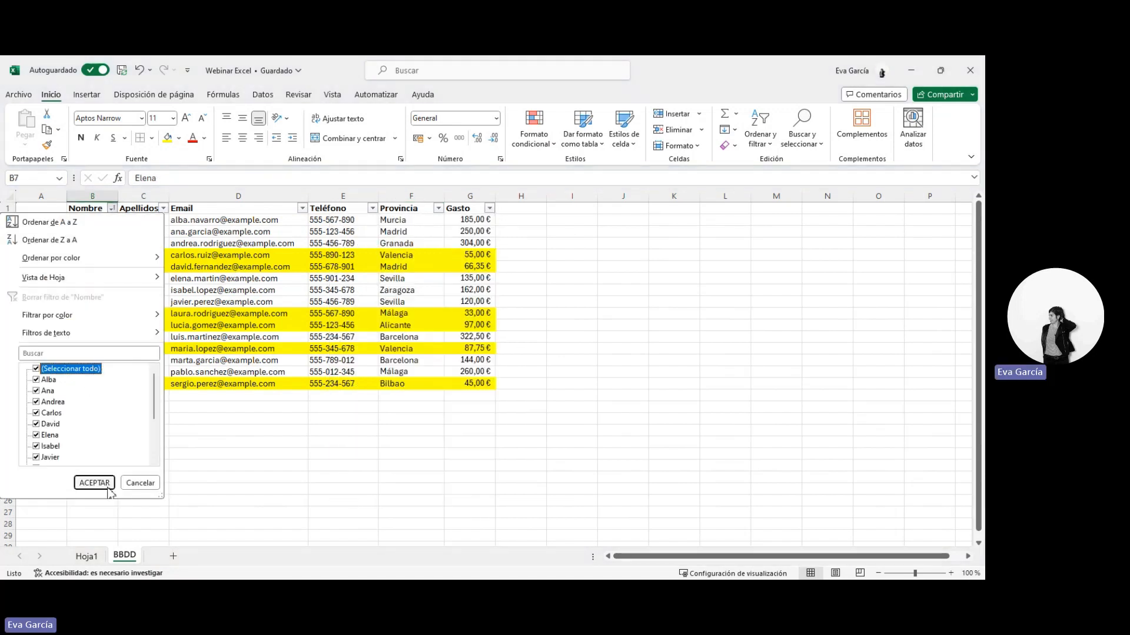
click(94, 483)
Filter the Provincia column to show only Barcelona, Madrid, Sevilla and Zaragoza
click(438, 208)
click(344, 369)
click(332, 392)
click(333, 424)
scroll(353, 450, down, 1)
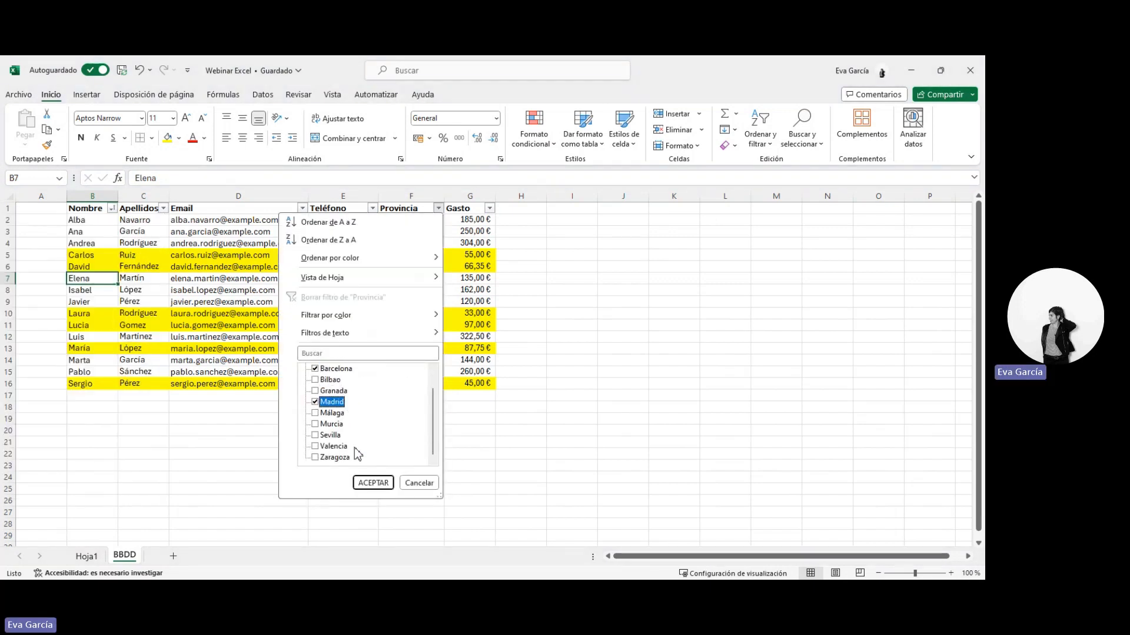
click(330, 436)
click(334, 458)
click(373, 484)
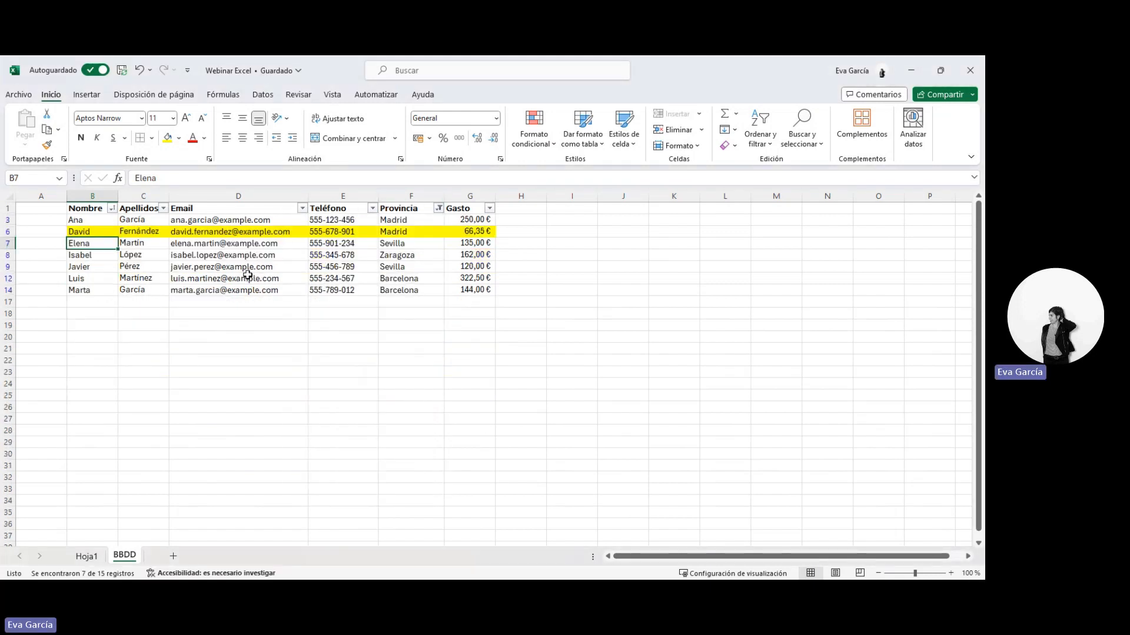
Review the provinces ticked in the Provincia filter, then clear that filter
click(438, 208)
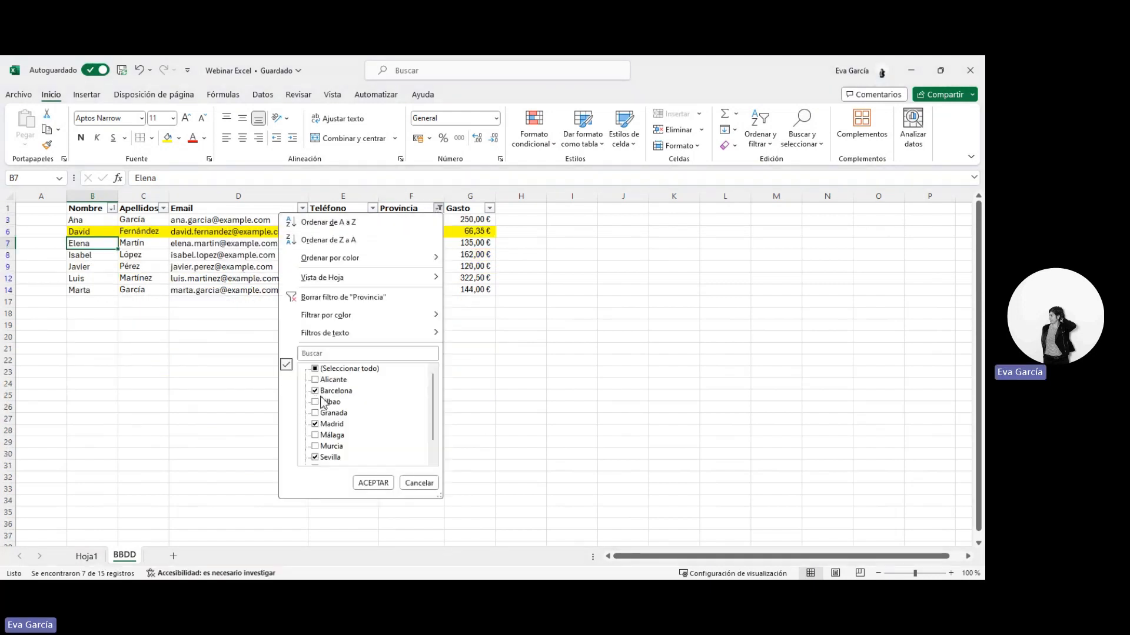
scroll(334, 453, down, 1)
scroll(339, 445, up, 1)
scroll(321, 400, down, 1)
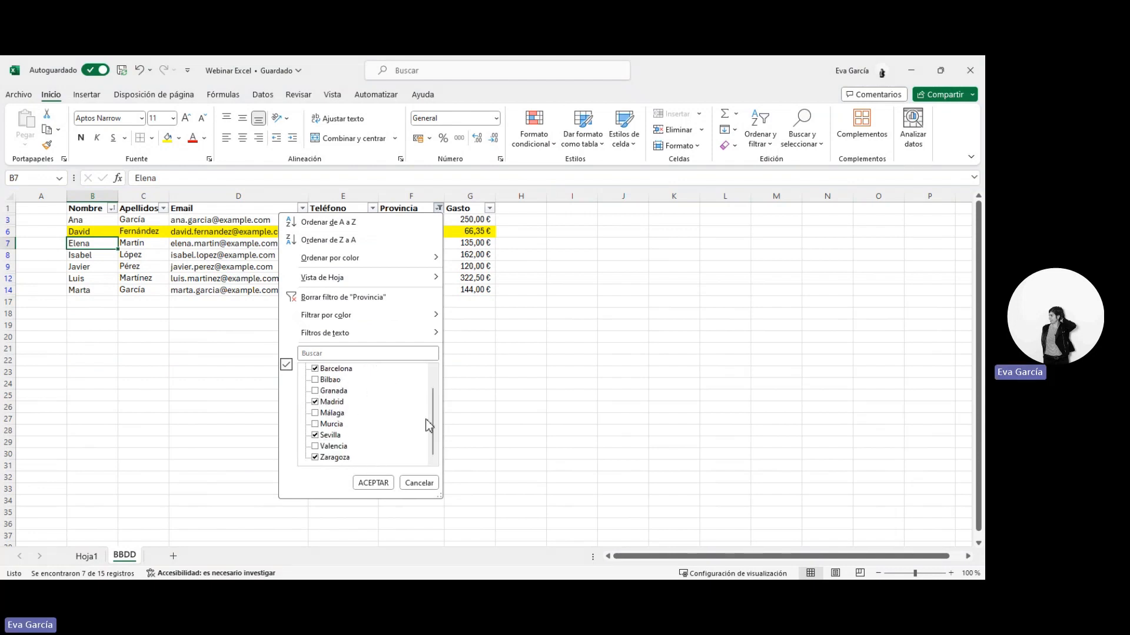
click(296, 298)
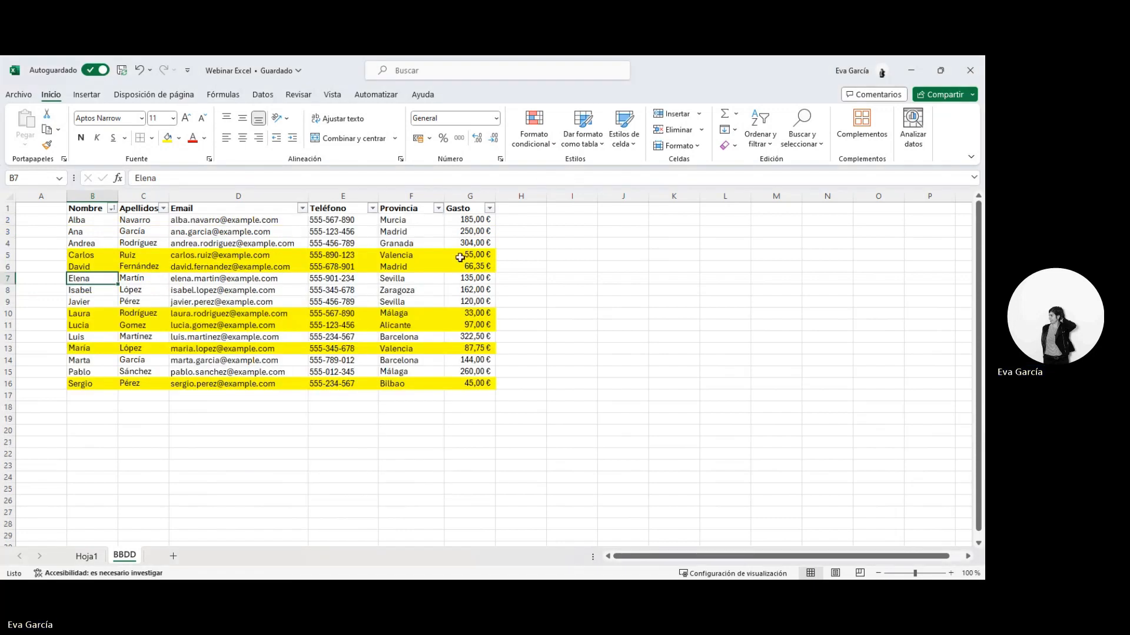
click(461, 254)
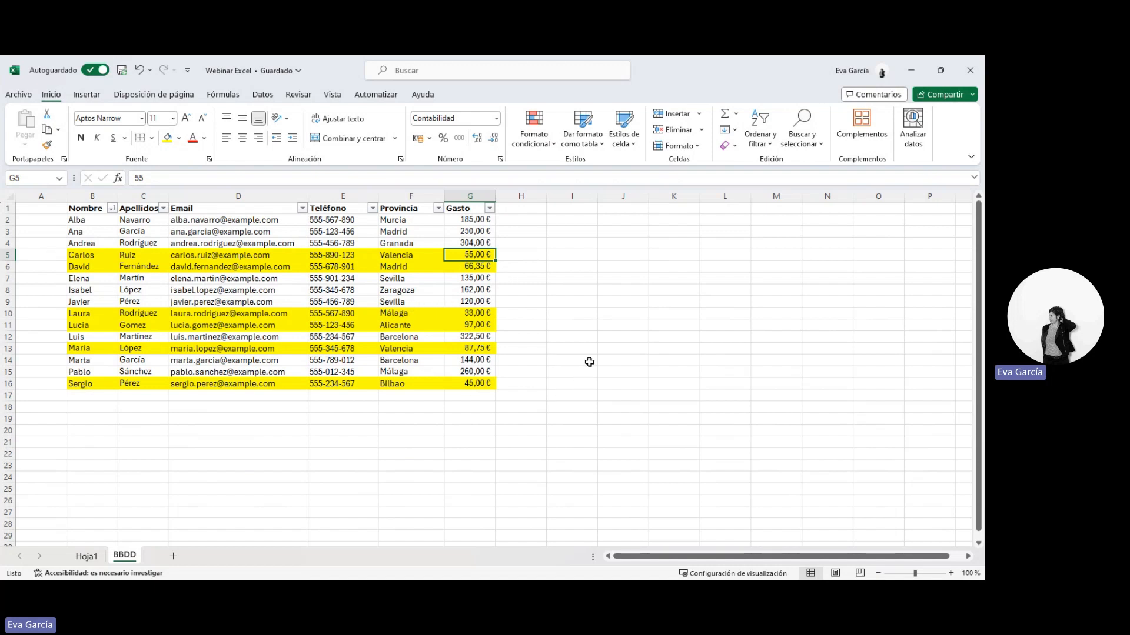
click(586, 383)
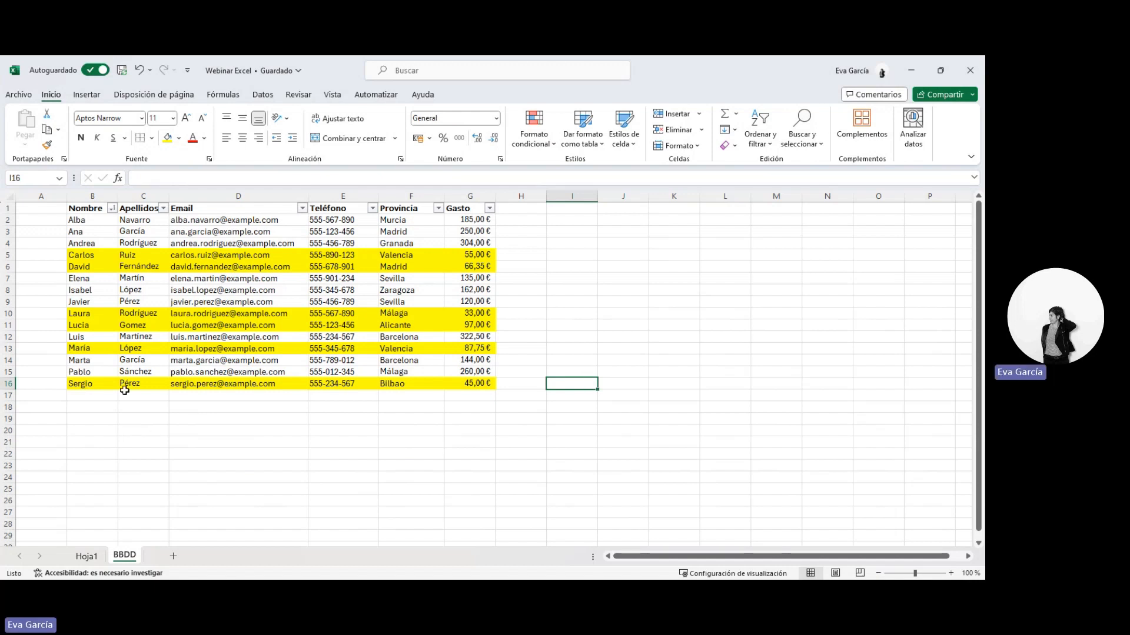
click(131, 194)
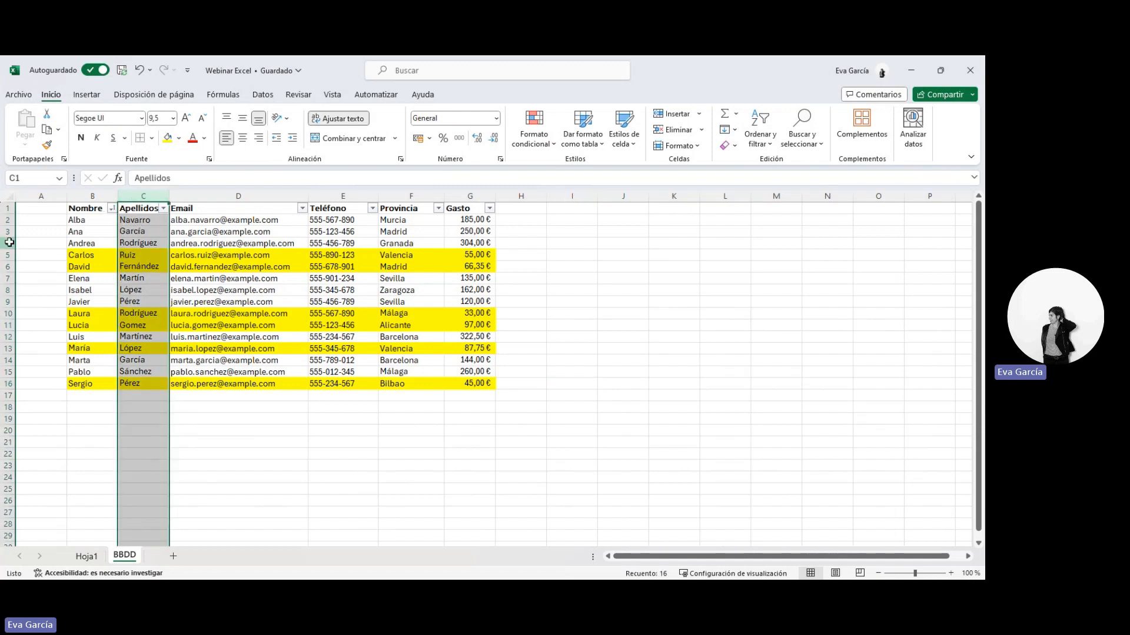
click(8, 243)
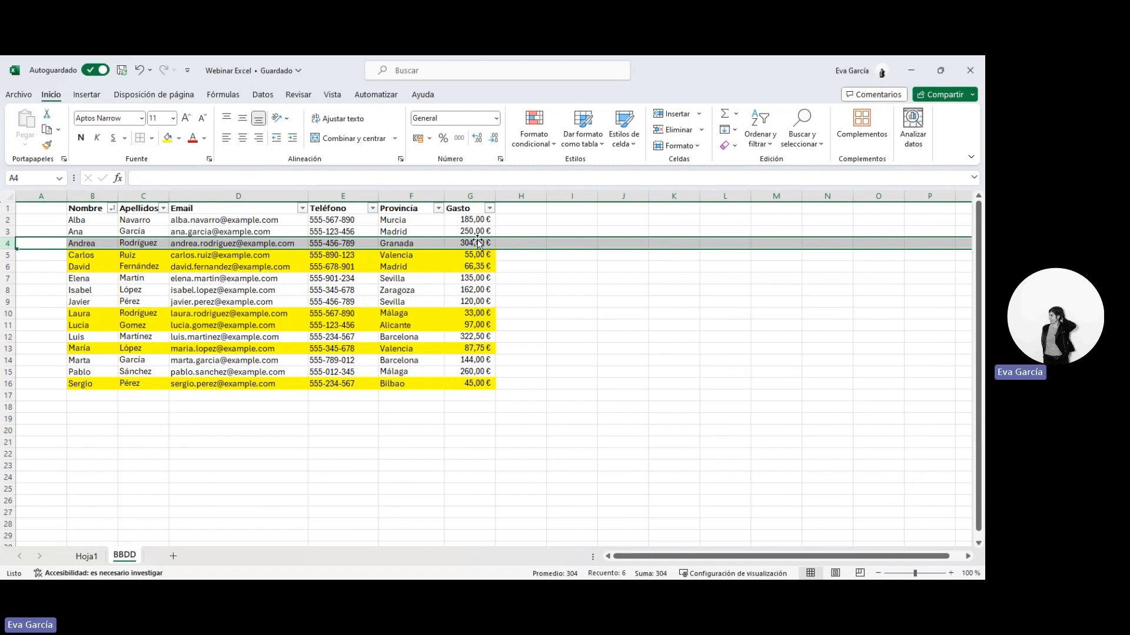
Insert a blank column before the Provincia column
click(405, 197)
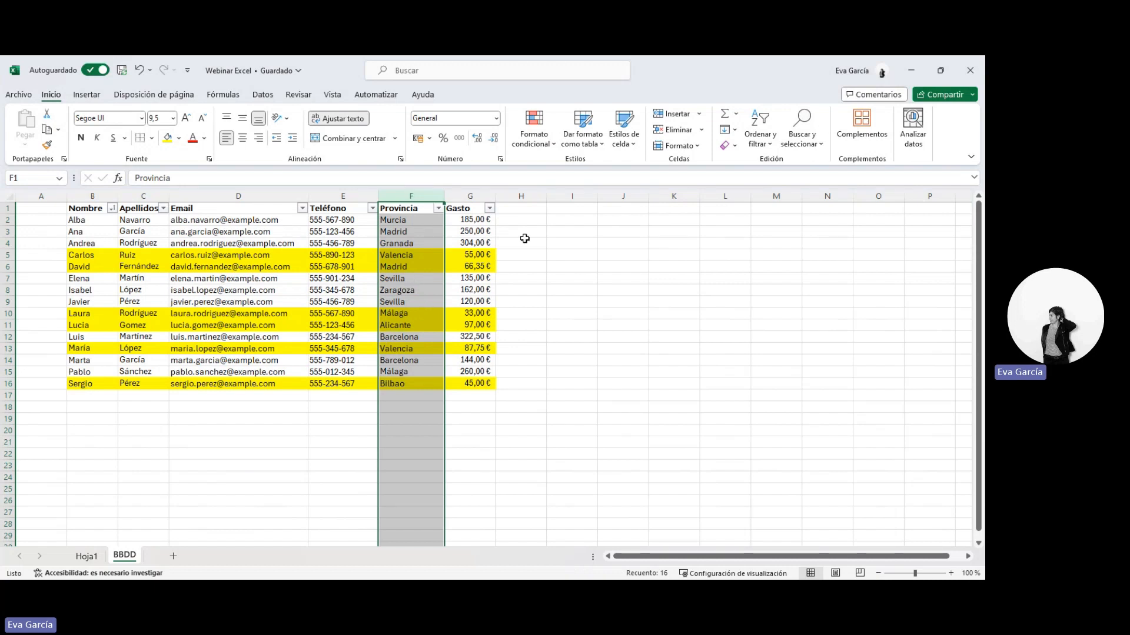
click(522, 196)
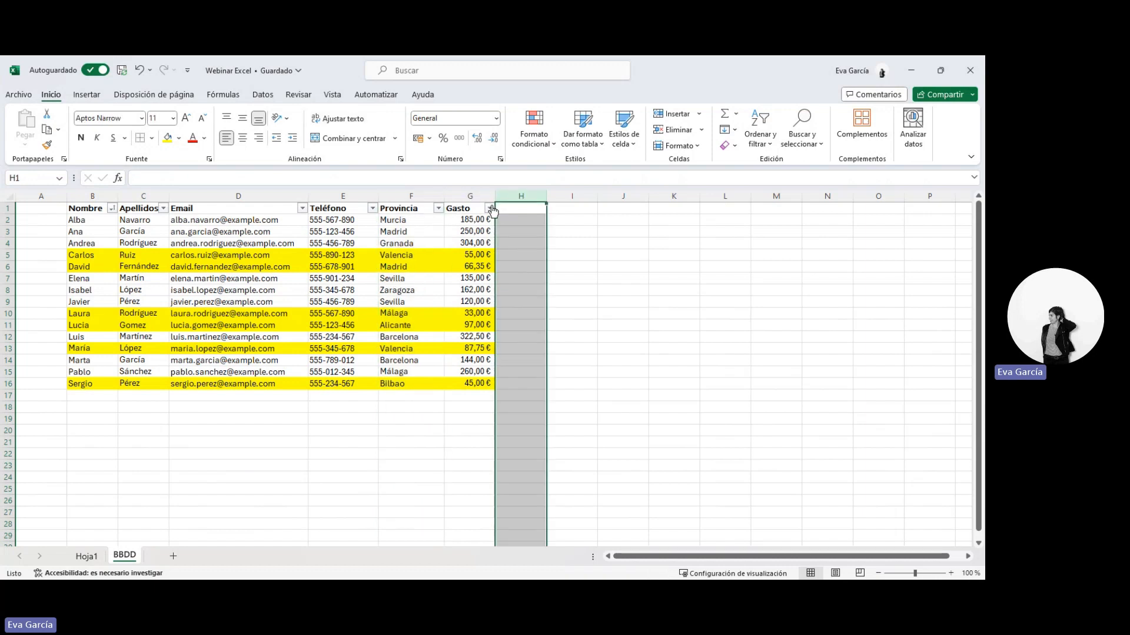
click(409, 211)
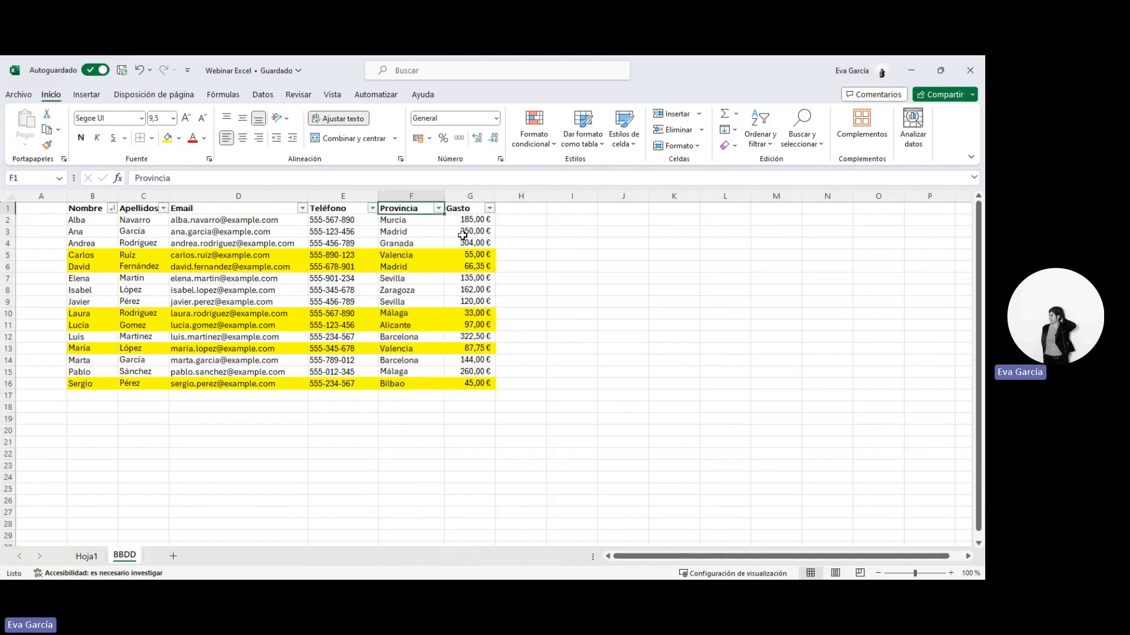
click(414, 193)
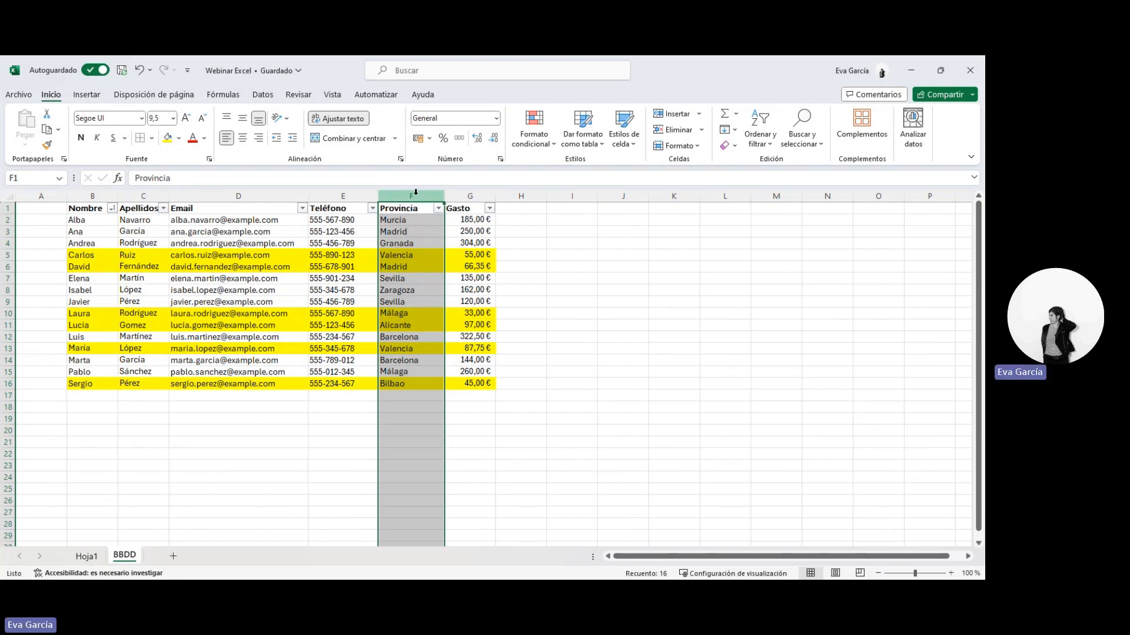
right_click(416, 260)
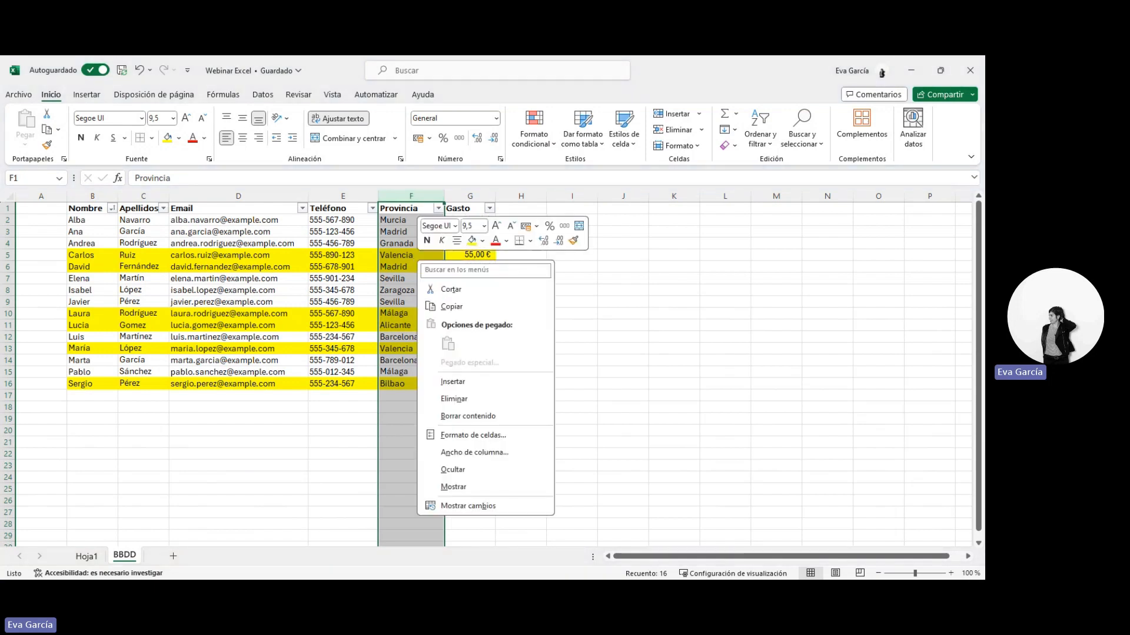
click(461, 381)
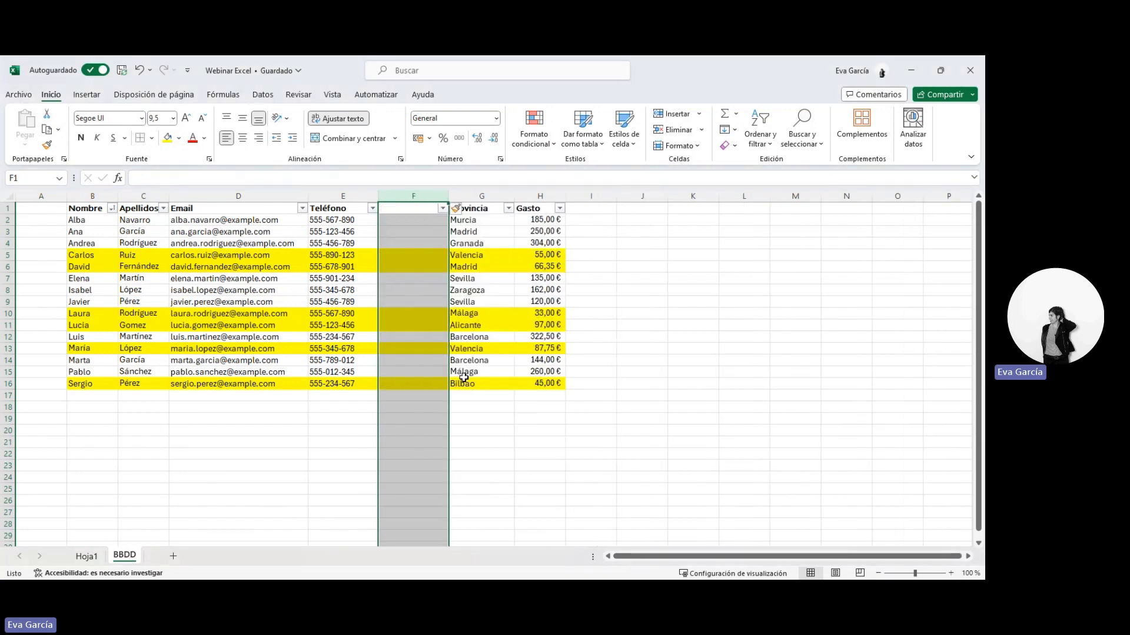
Insert a blank row at row 6 and clear the formatting it inherits from the row above
click(11, 266)
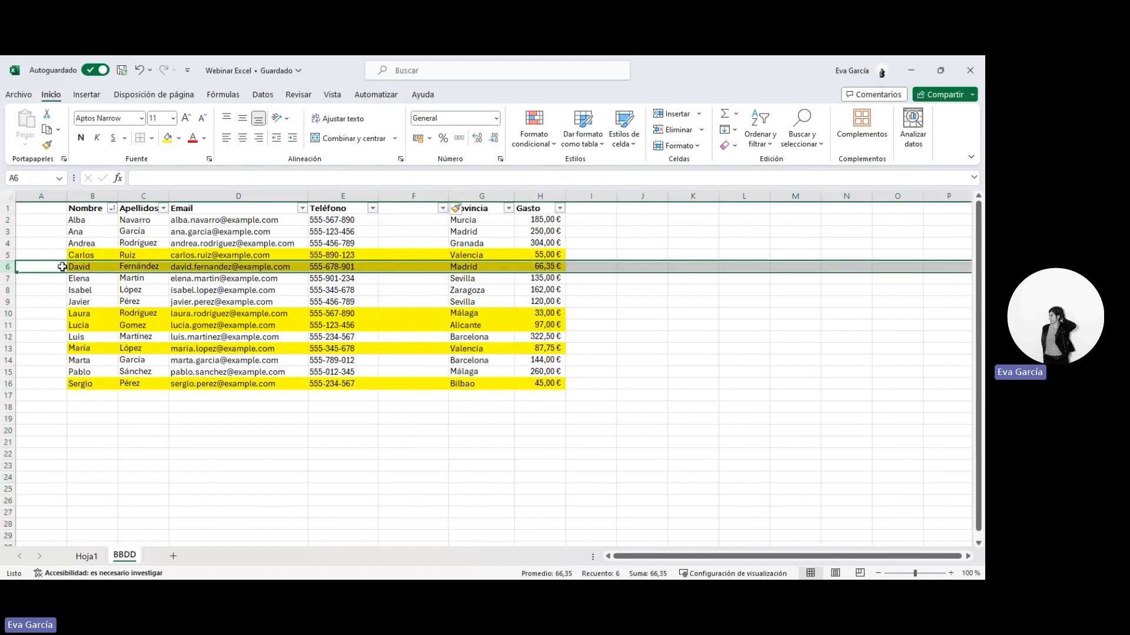
right_click(6, 268)
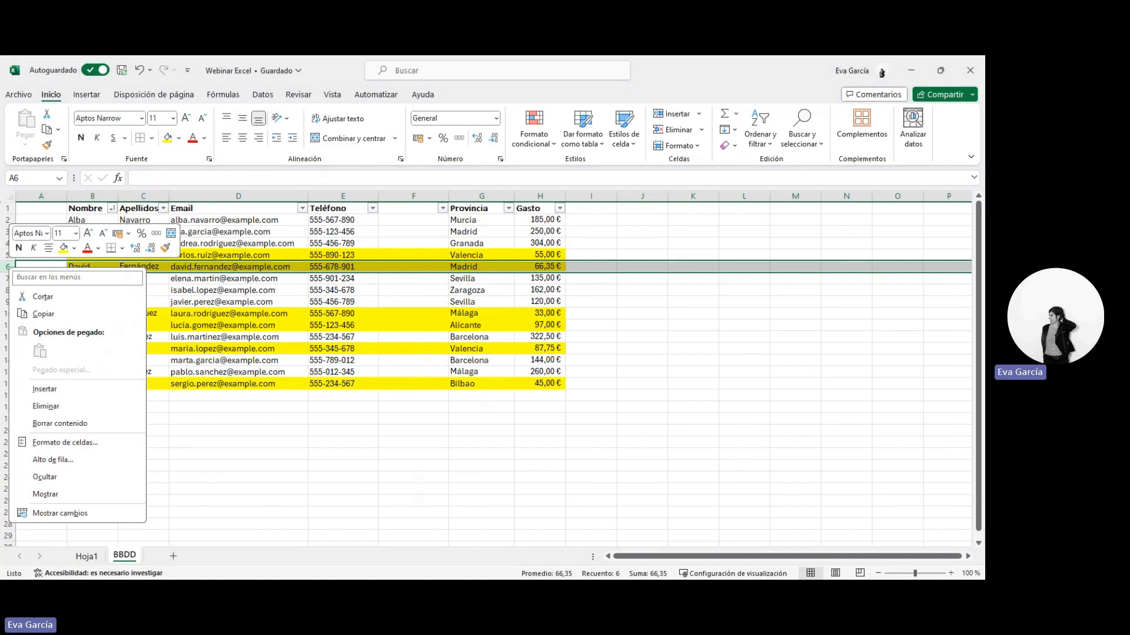
click(70, 389)
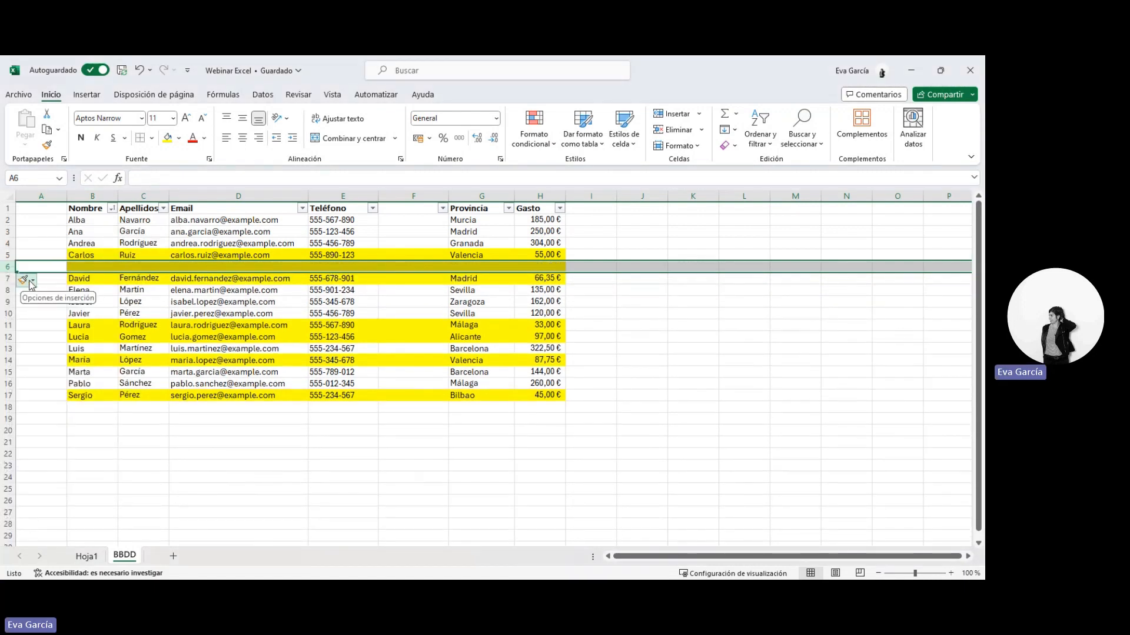
click(32, 280)
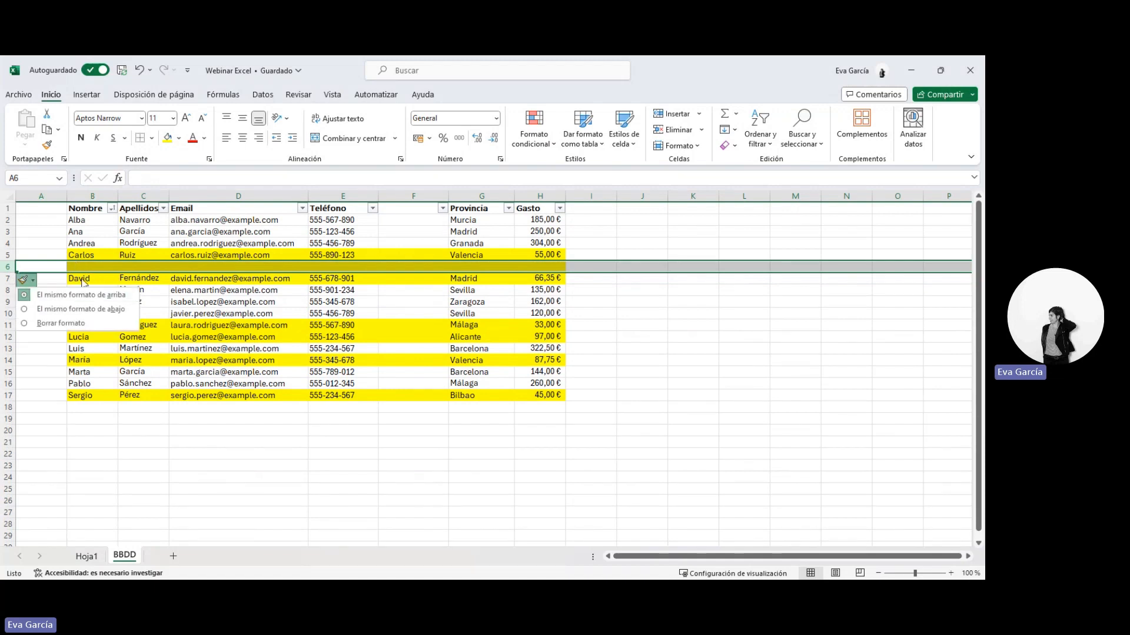
click(77, 323)
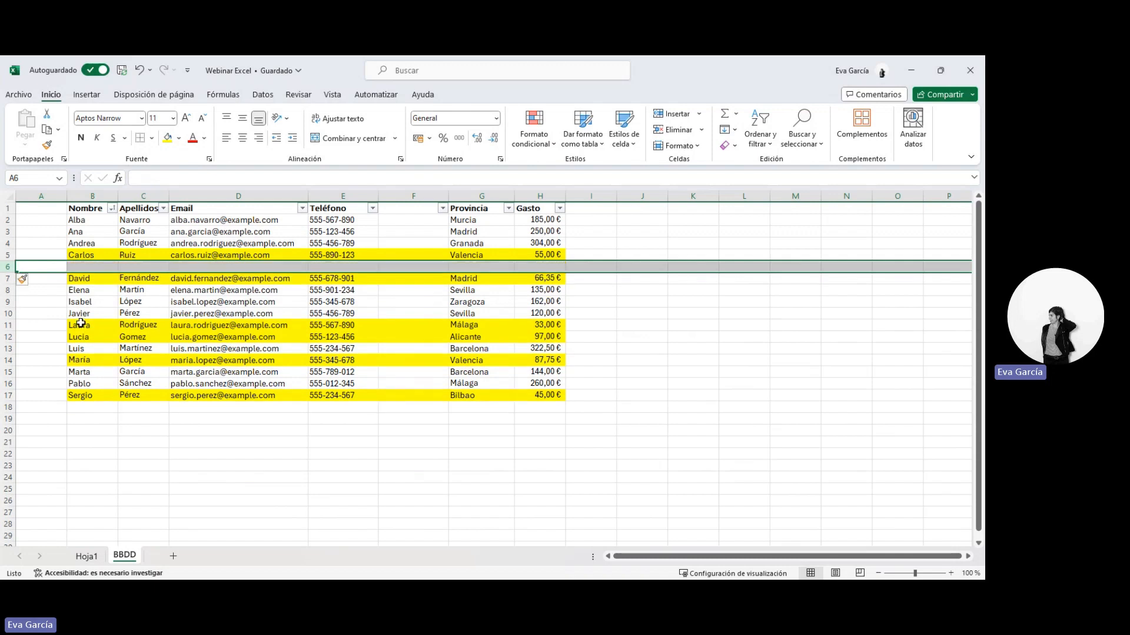
click(408, 453)
drag(83, 266, 530, 266)
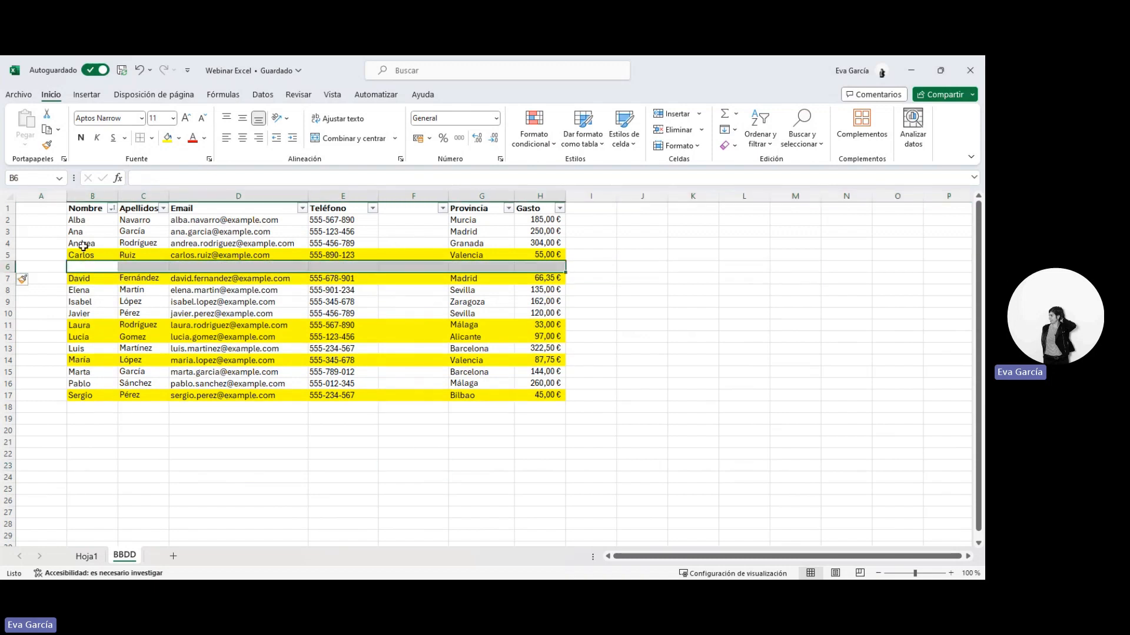
click(413, 464)
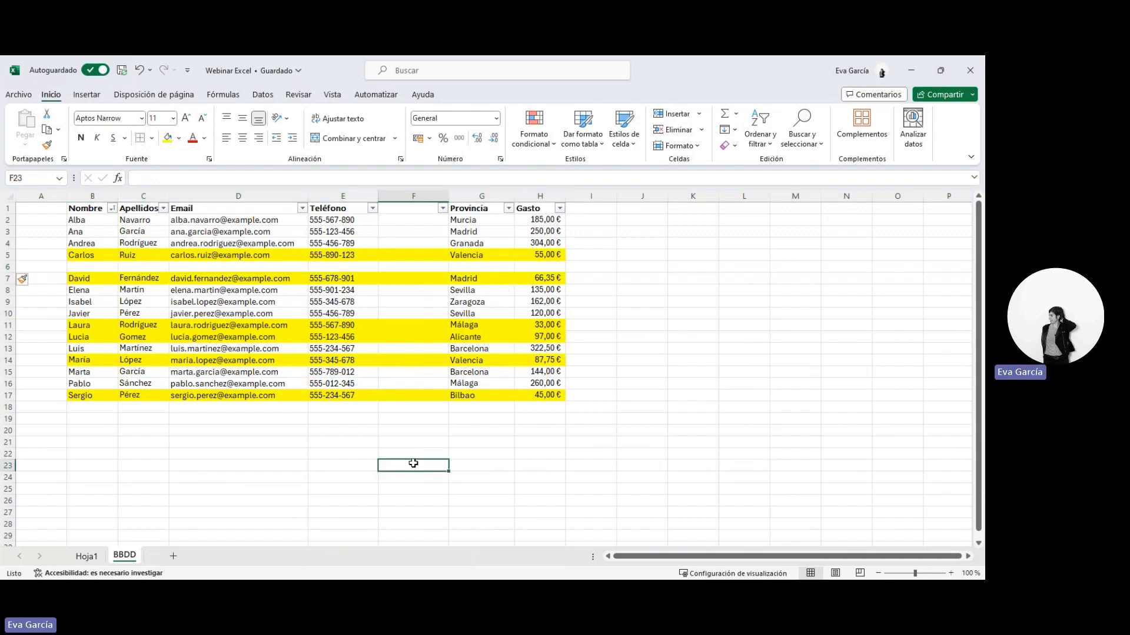
Delete the blank column F and the blank row 6 from the customer table
click(413, 196)
right_click(404, 256)
click(478, 393)
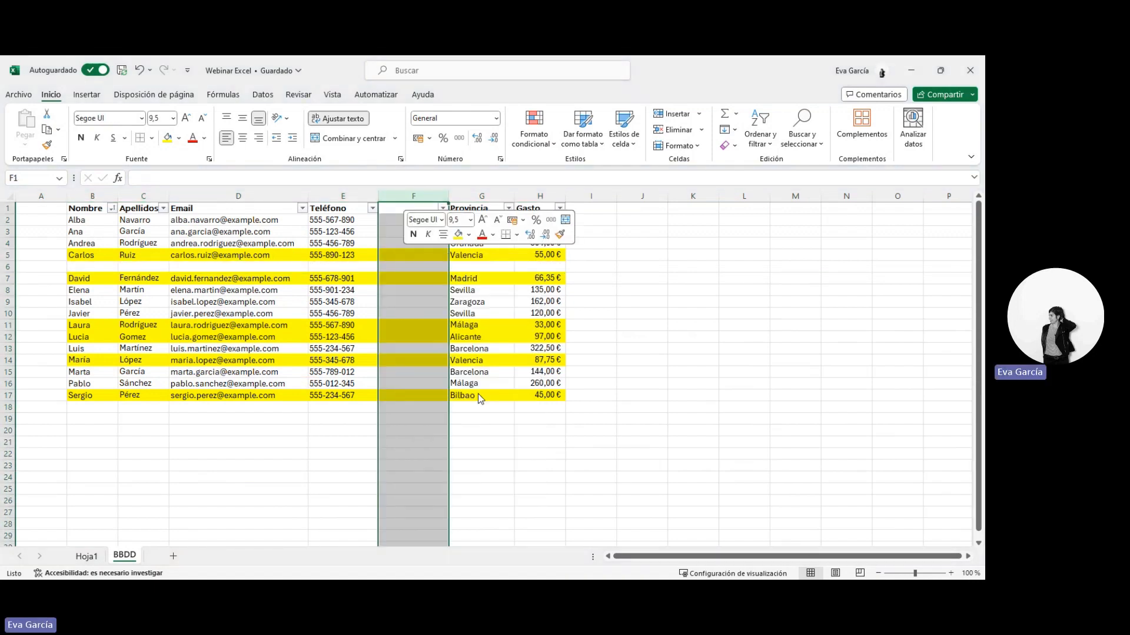
click(10, 266)
right_click(10, 265)
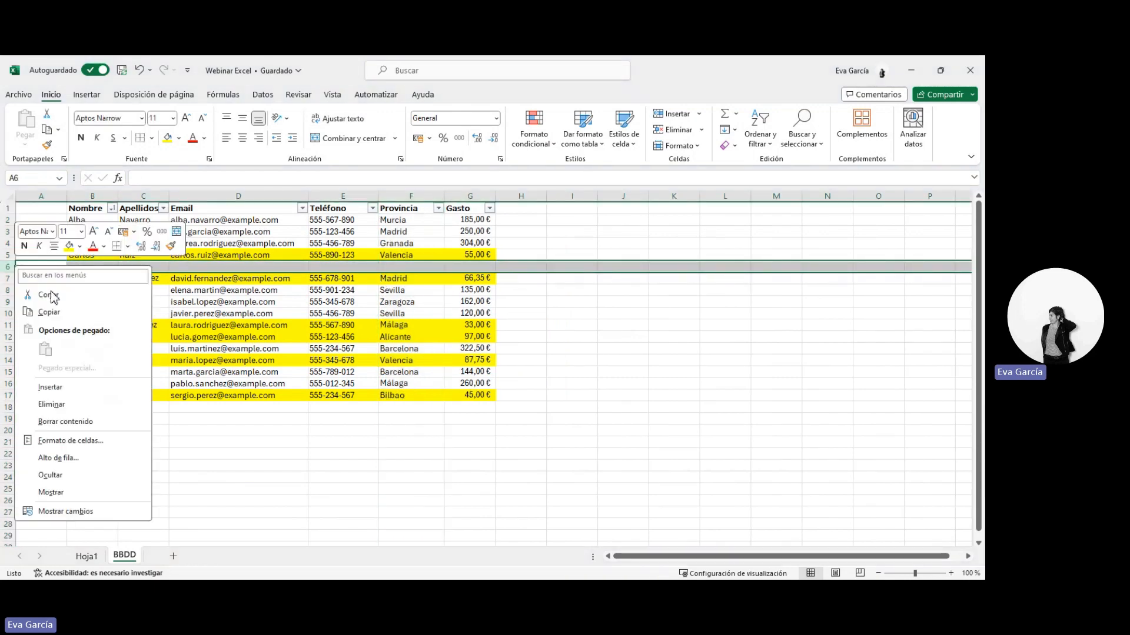
click(62, 404)
click(268, 468)
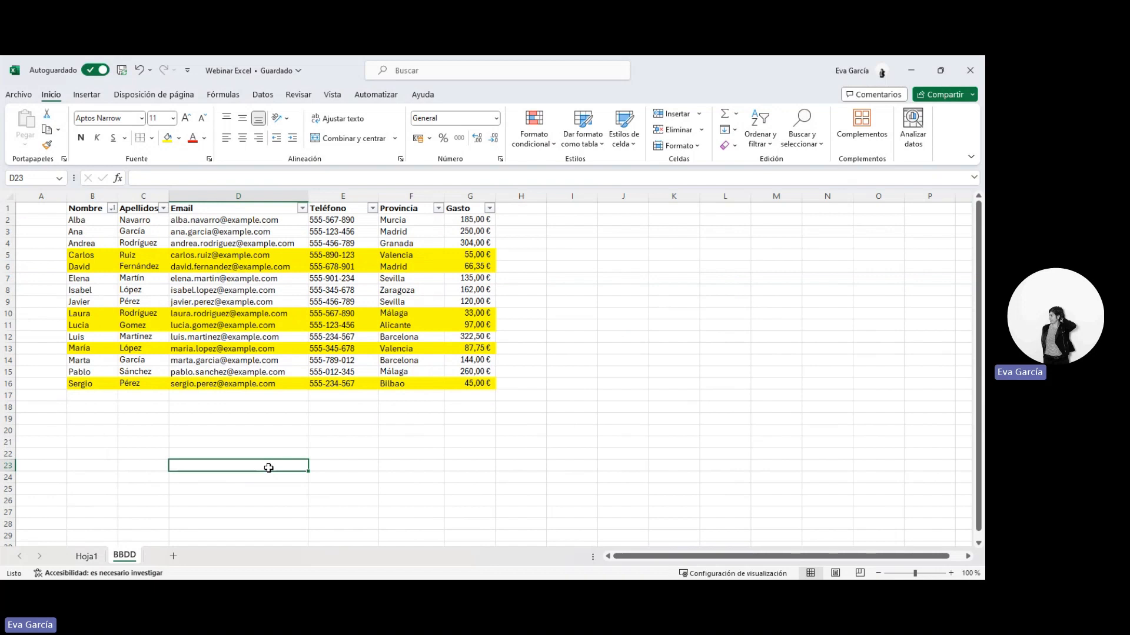
click(659, 315)
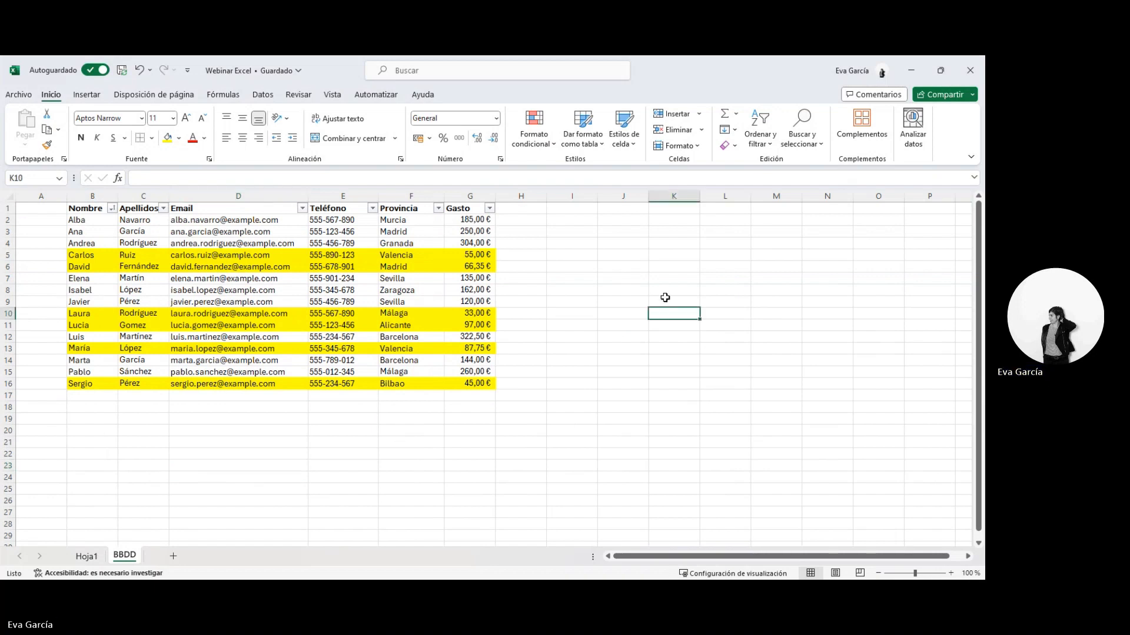
click(690, 419)
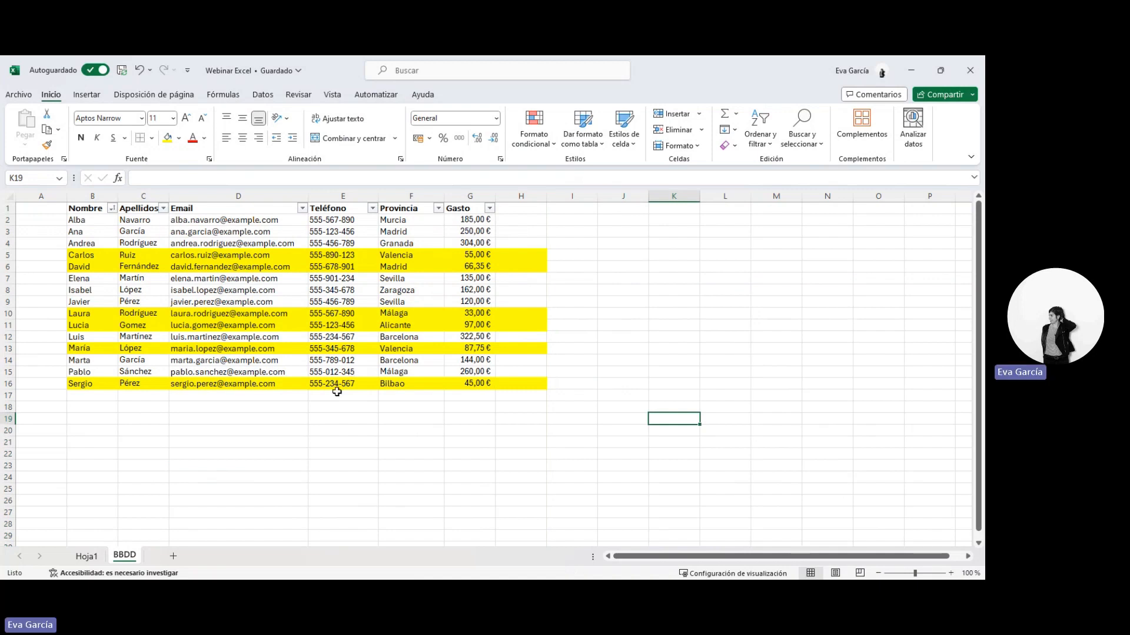
Switch to the Hoja1 sheet and examine the formulas behind Marzo's total gastos and Enero's margin
click(86, 557)
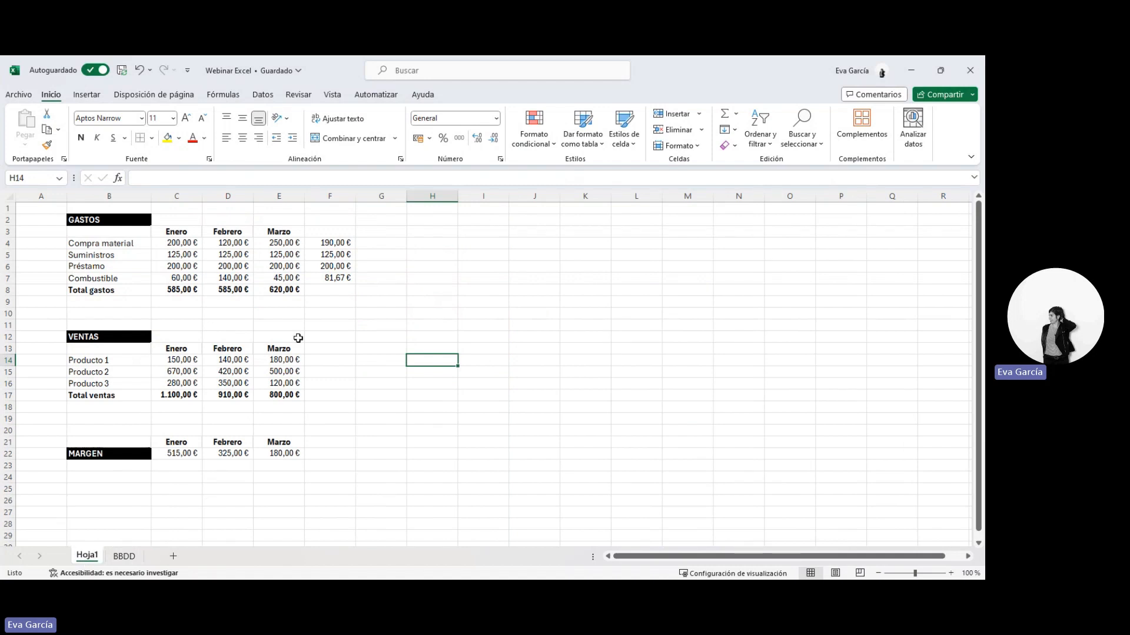
click(286, 267)
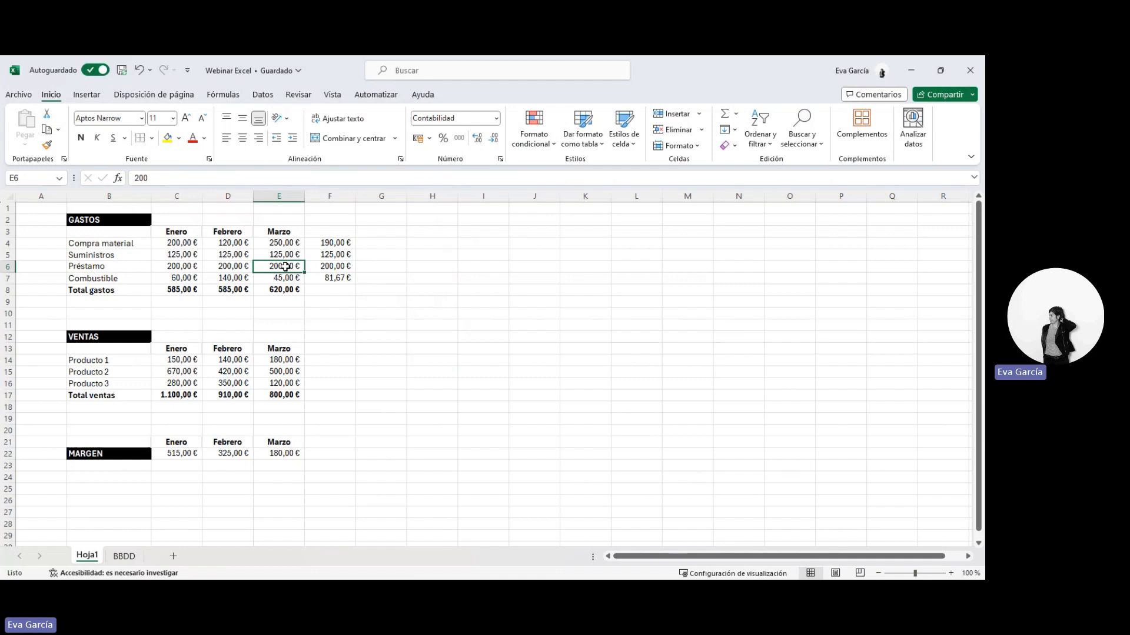
click(282, 290)
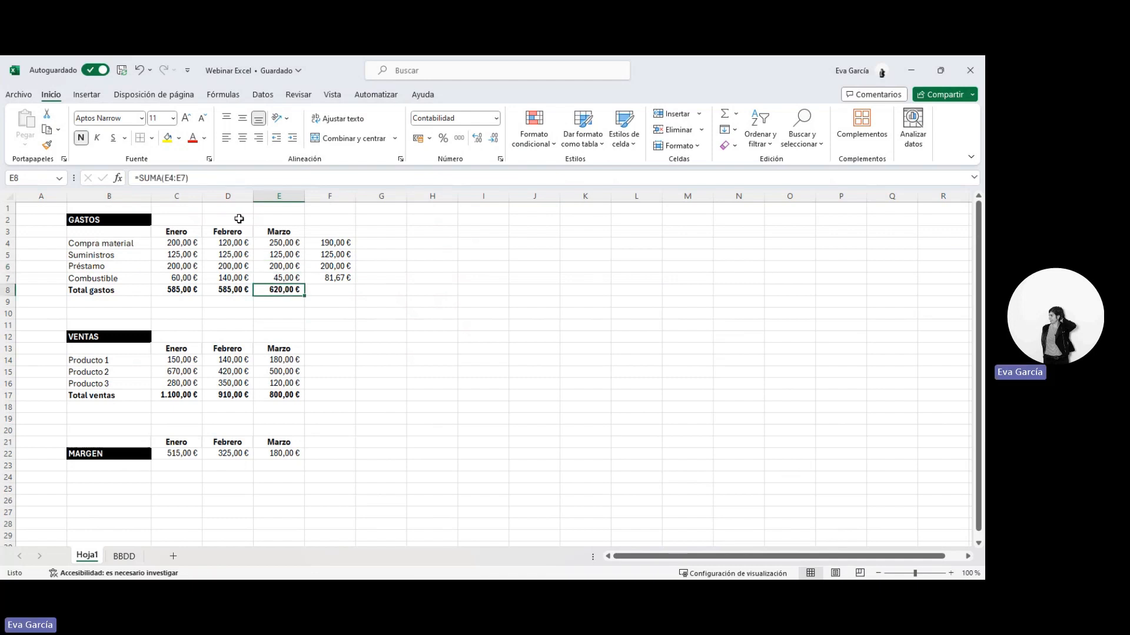
click(194, 456)
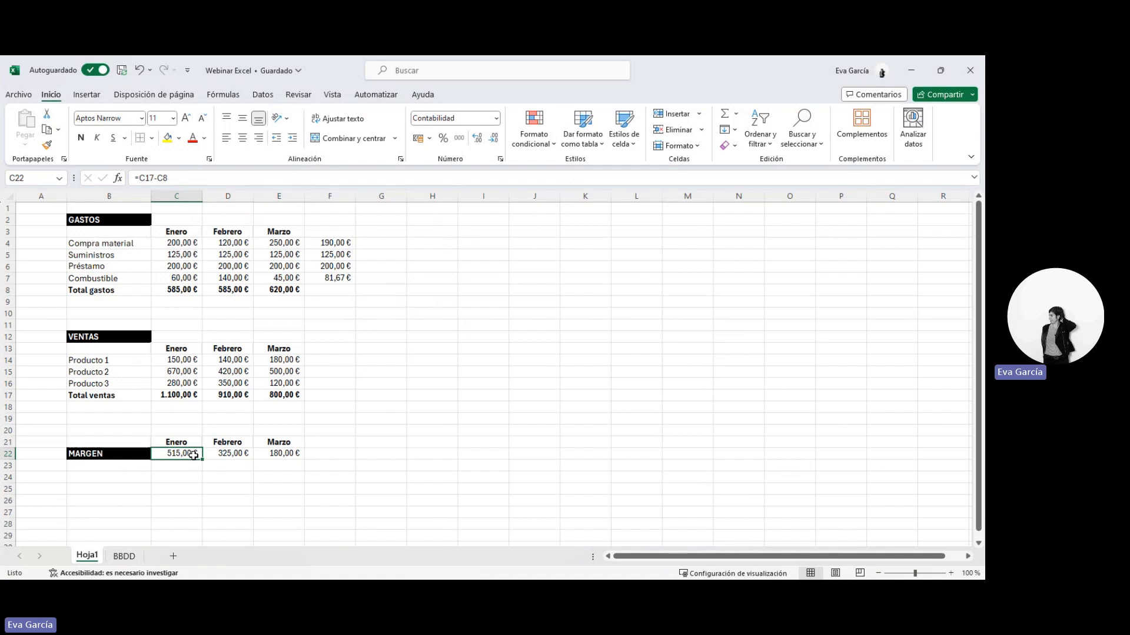
double_click(194, 455)
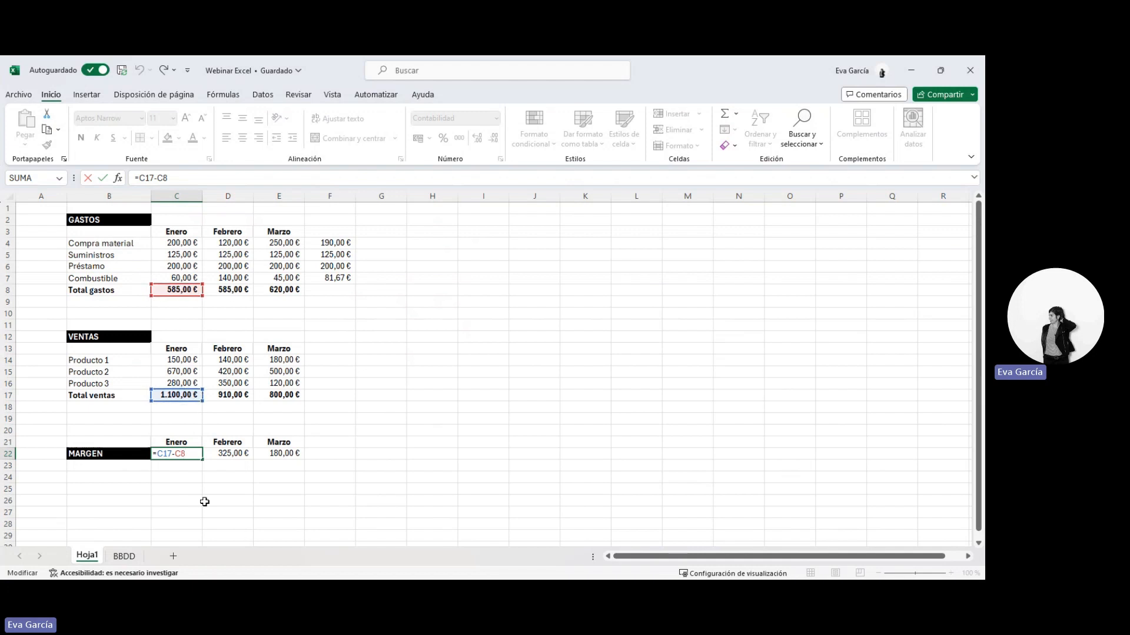
click(192, 499)
click(183, 455)
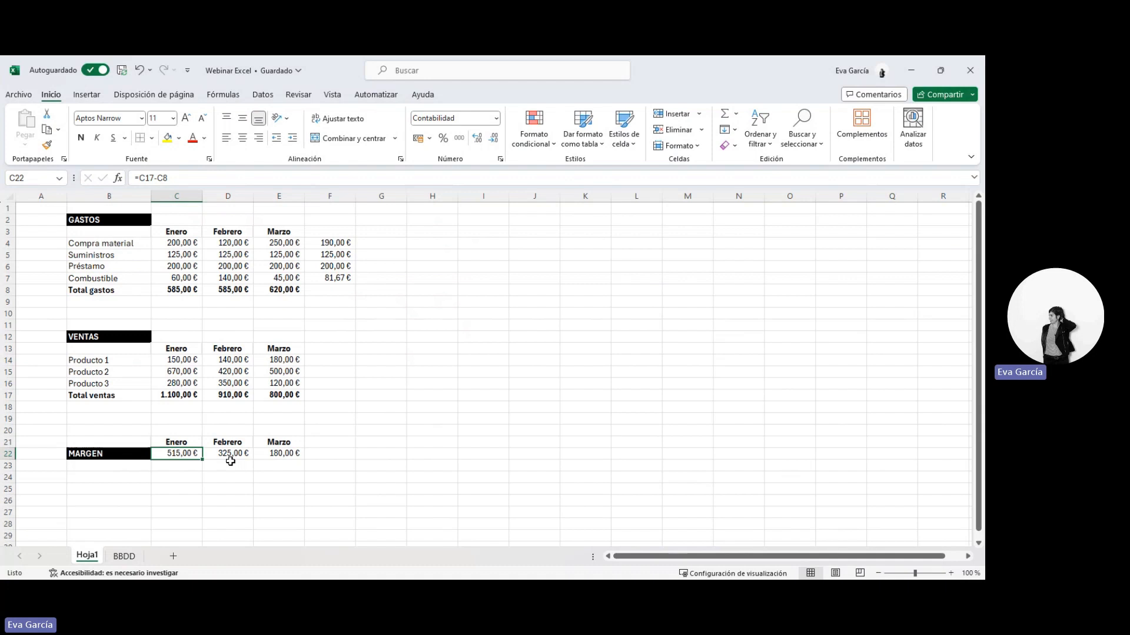
key(F2)
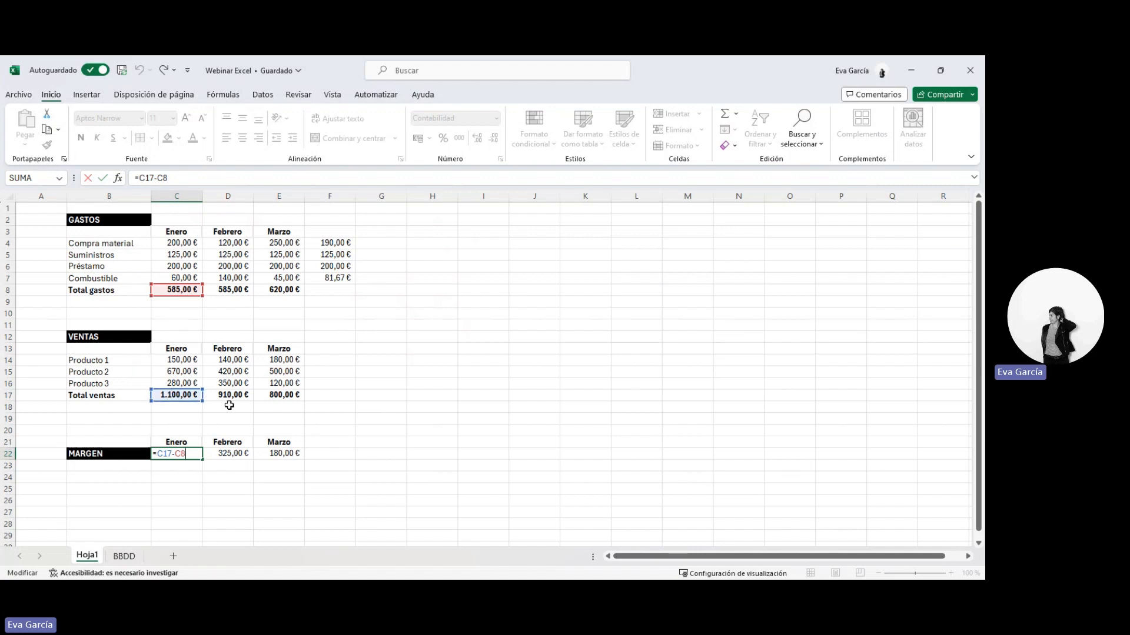
key(ctrl+Return)
double_click(183, 453)
Clear the Febrero and Marzo margins, then copy Enero's margin formula into the Febrero cell
drag(234, 454, 296, 453)
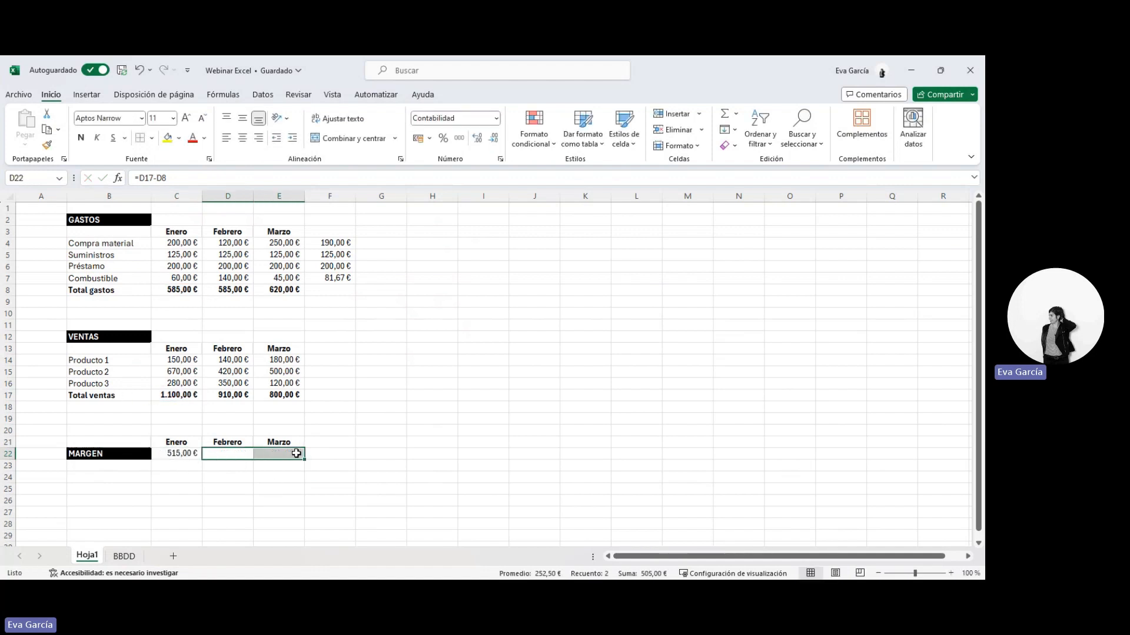
key(Left)
key(Right)
key(Left)
key(ctrl+c)
key(Right)
key(Return)
key(F2)
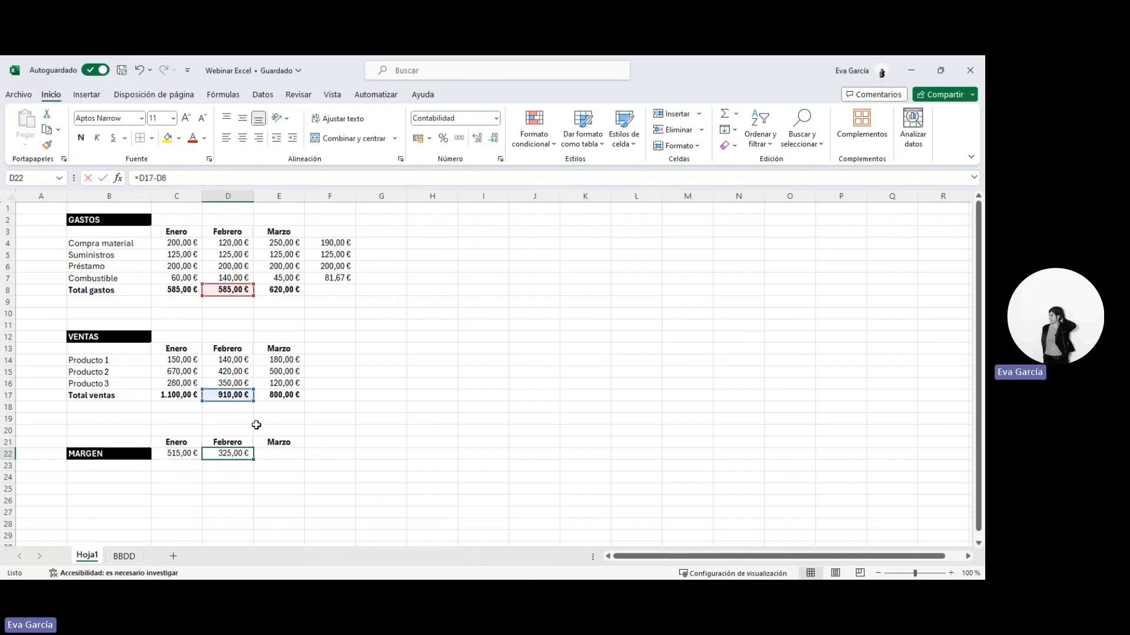
key(F2)
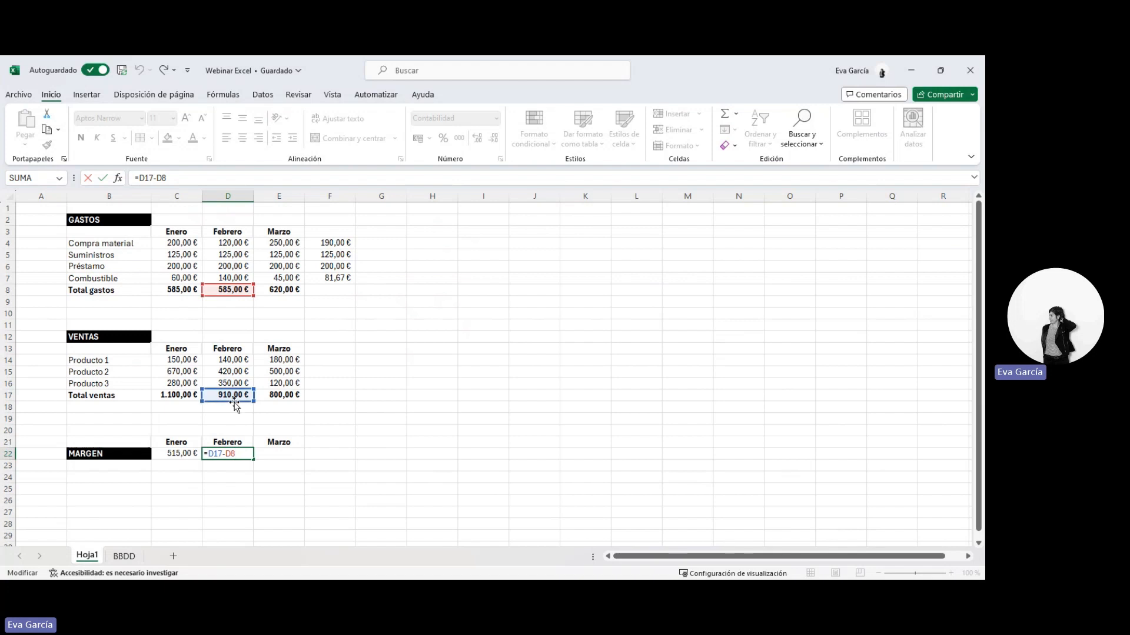
Redirect the sales reference in Febrero's margin formula to Enero's total ventas, making it =C17-D8
drag(234, 401, 209, 401)
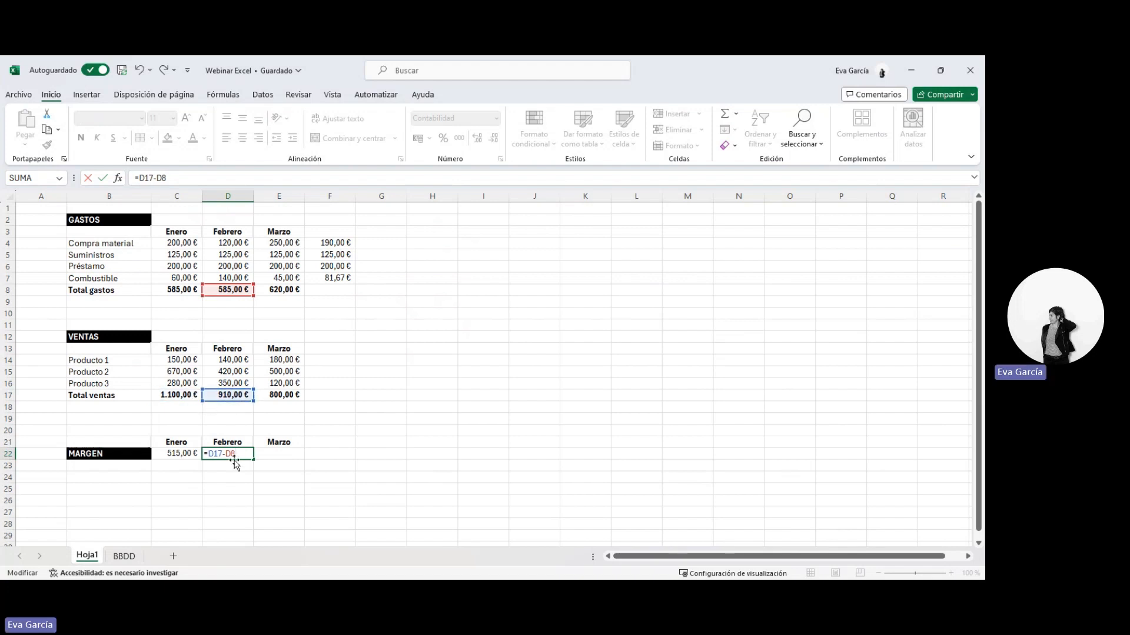
key(ctrl+Return)
key(F2)
drag(205, 403, 164, 404)
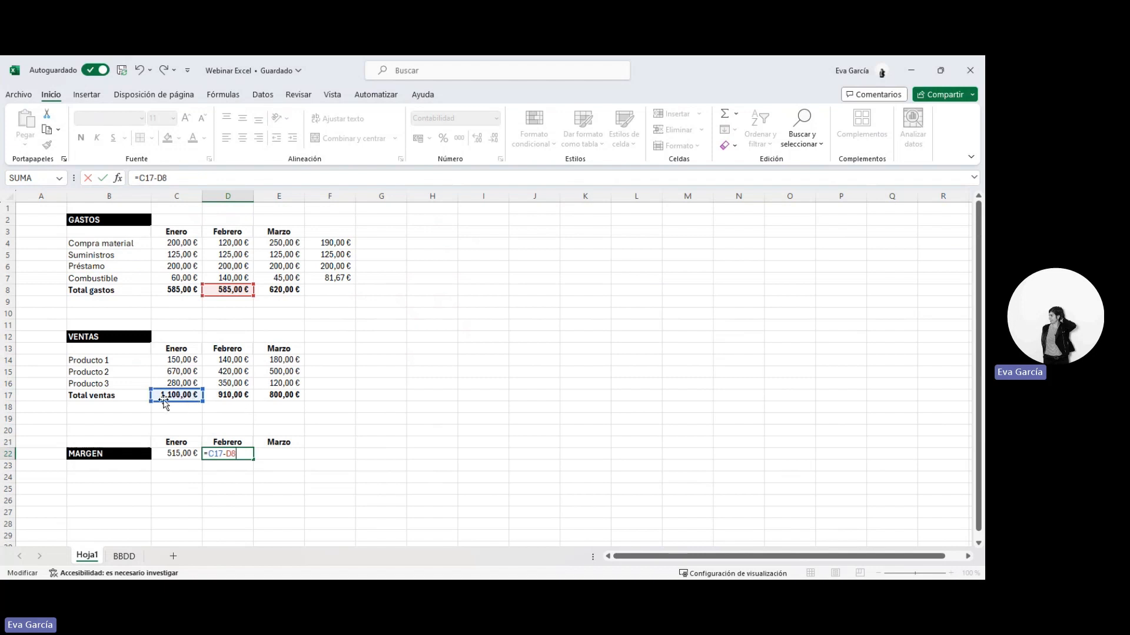
key(ctrl+Return)
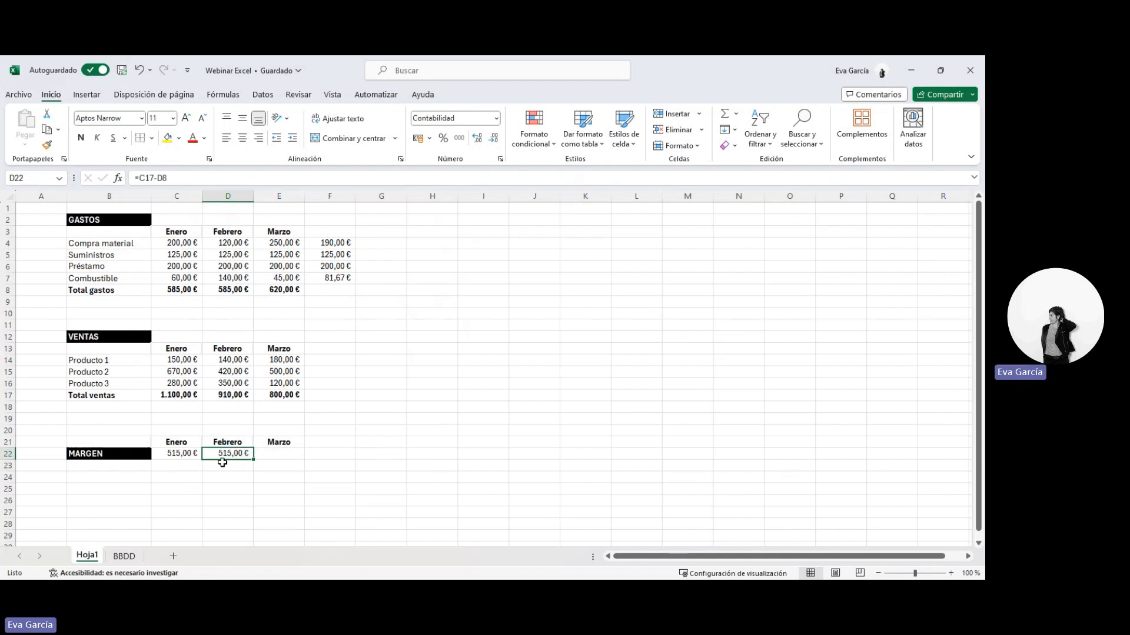
Copy Febrero's margin formula to Marzo and redirect its sales reference to Enero's total ventas in C17
key(ctrl+c)
key(Right)
key(Return)
key(F2)
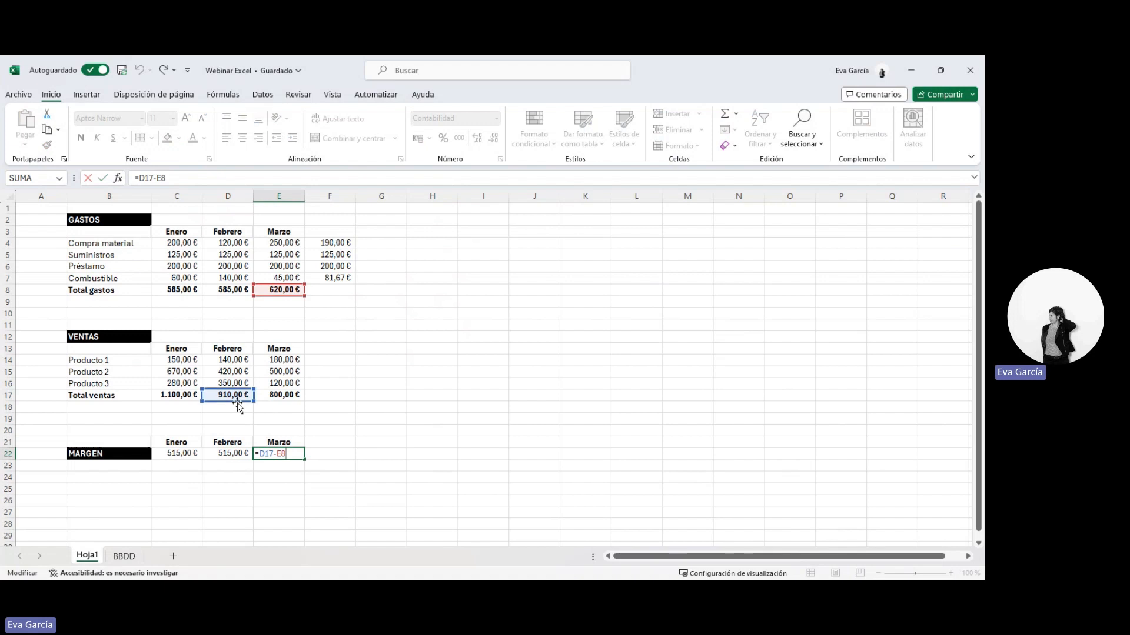
drag(238, 406, 182, 410)
key(Return)
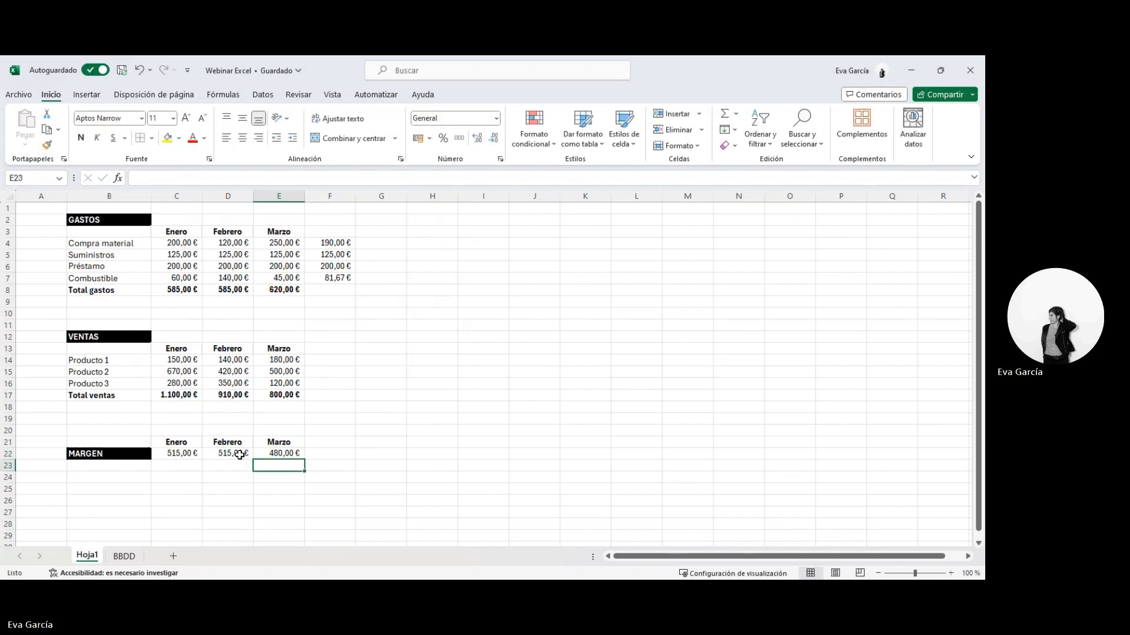
Clear the Febrero and Marzo margins and make the C17 reference in Enero's margin formula absolute as $C$17
drag(239, 455, 305, 456)
key(Delete)
key(Left)
key(F2)
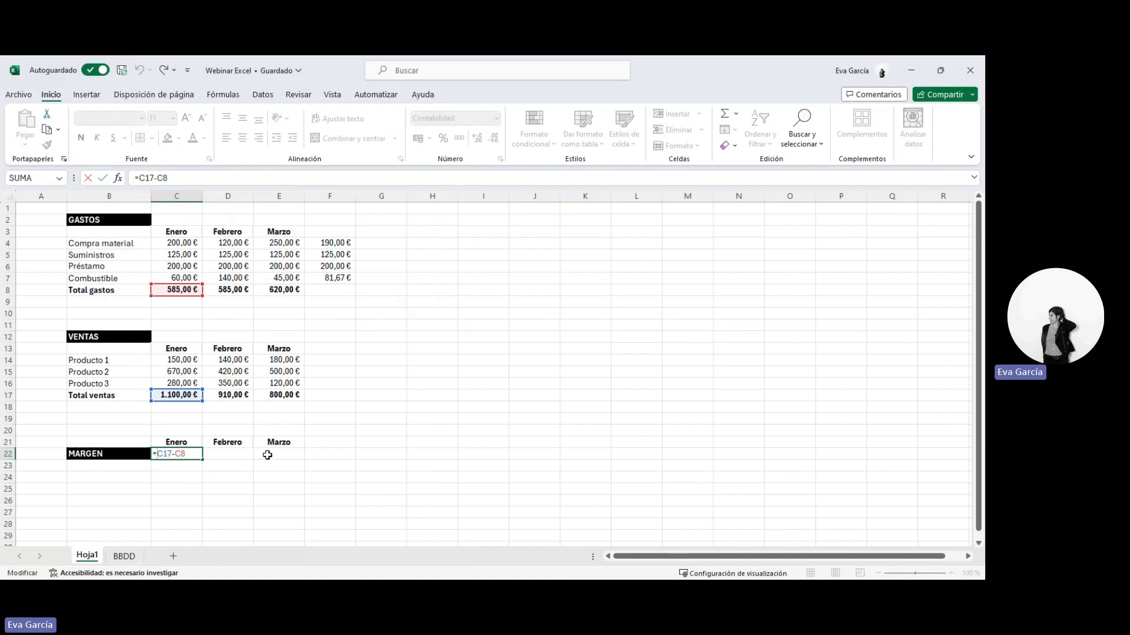
text($C$)
key(Return)
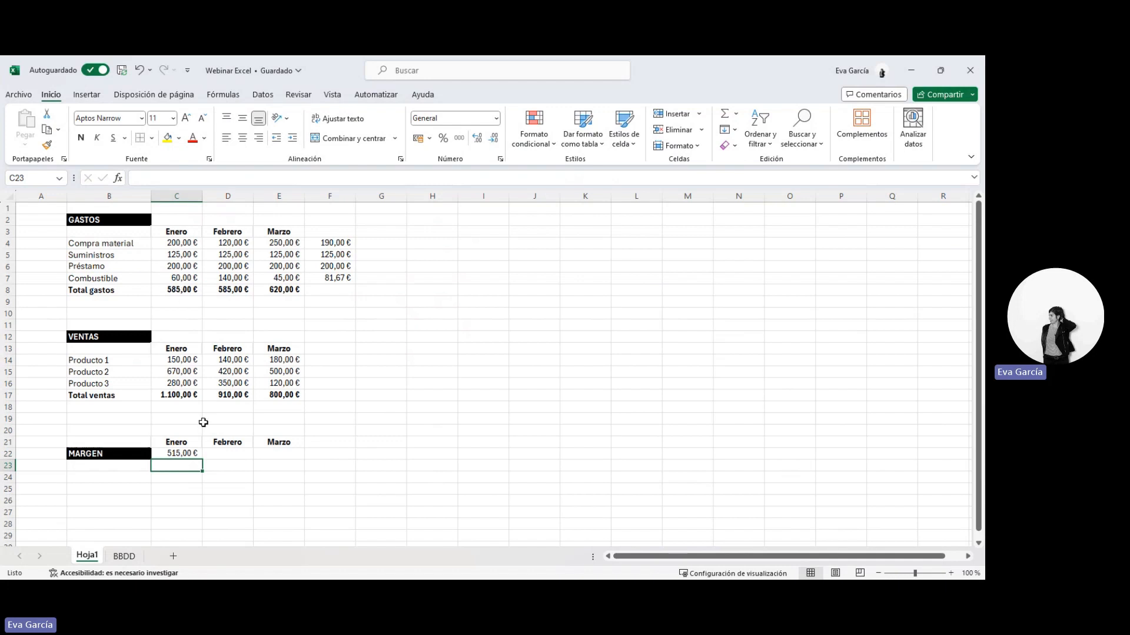
Copy Enero's margin formula with the absolute $C$17 reference into the Febrero and Marzo margin cells
click(192, 453)
key(ctrl+c)
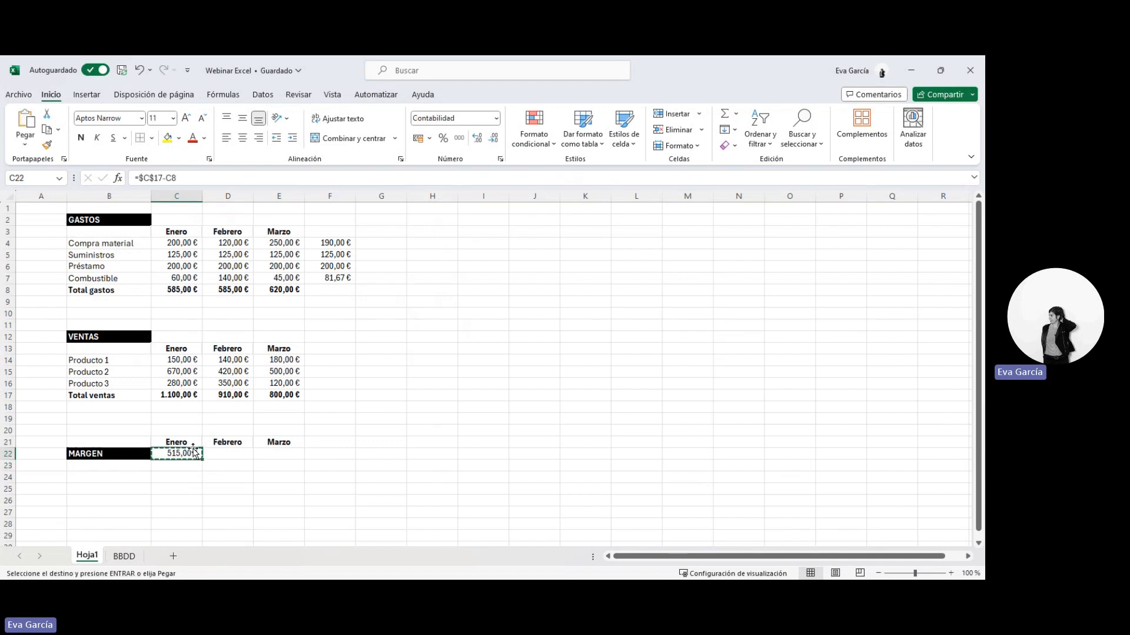
key(Right)
key(shift+Right)
key(Return)
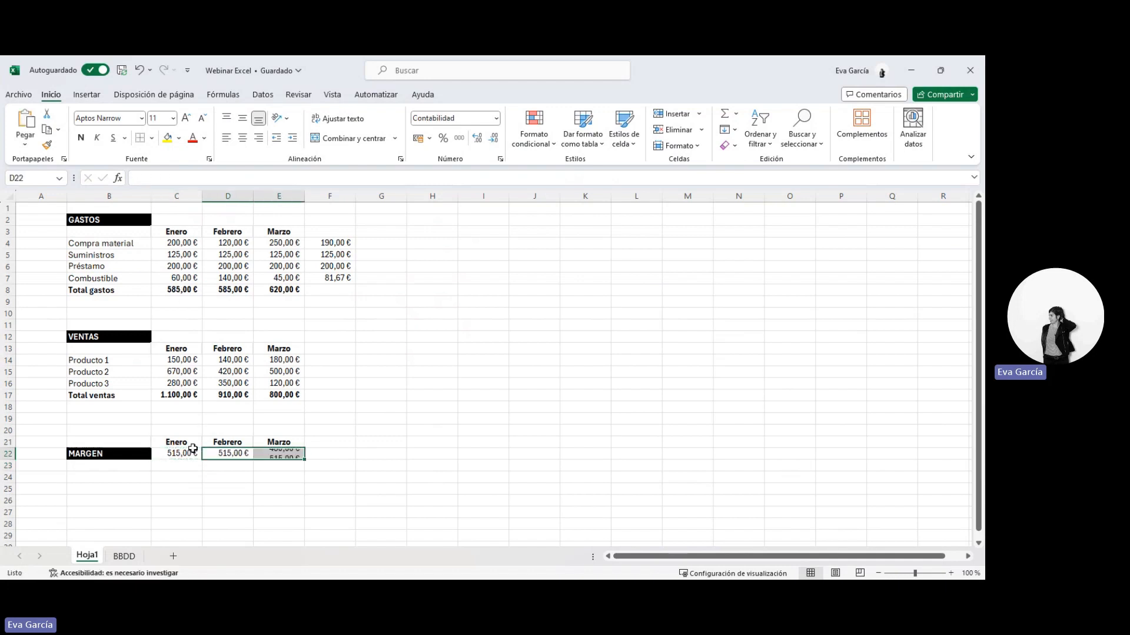
Check which cells the Febrero and Marzo margin formulas reference
click(225, 453)
double_click(225, 453)
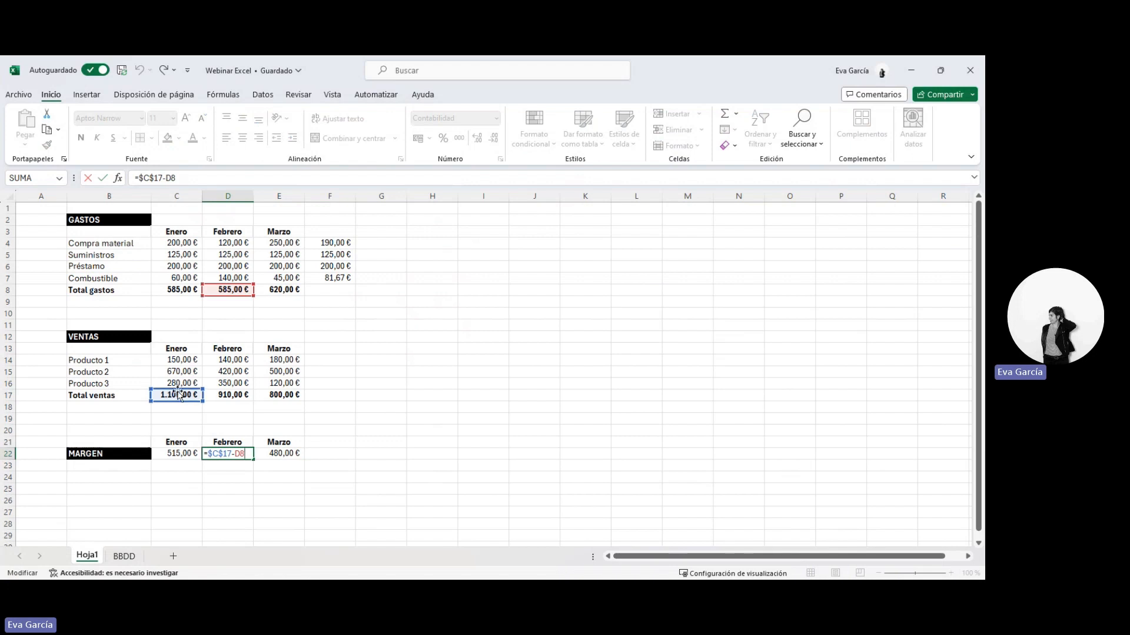
key(ctrl+Return)
double_click(283, 455)
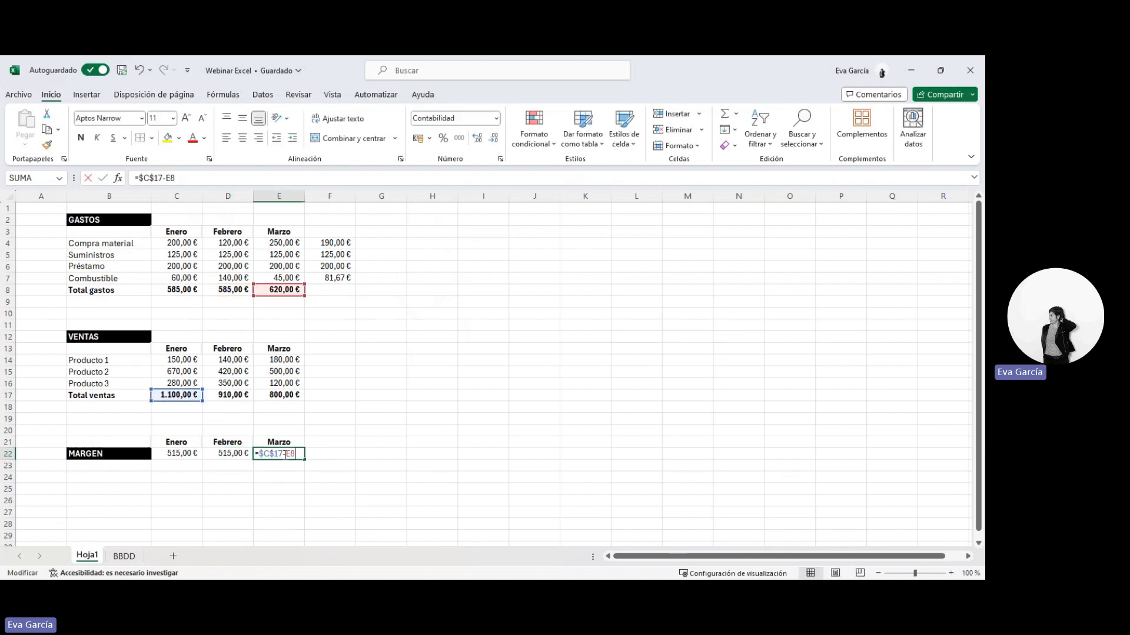
key(ctrl+Return)
Extend Marzo's margin formula across F22:K22 and inspect the references in F22, G22 and H22
drag(297, 460, 606, 457)
double_click(341, 455)
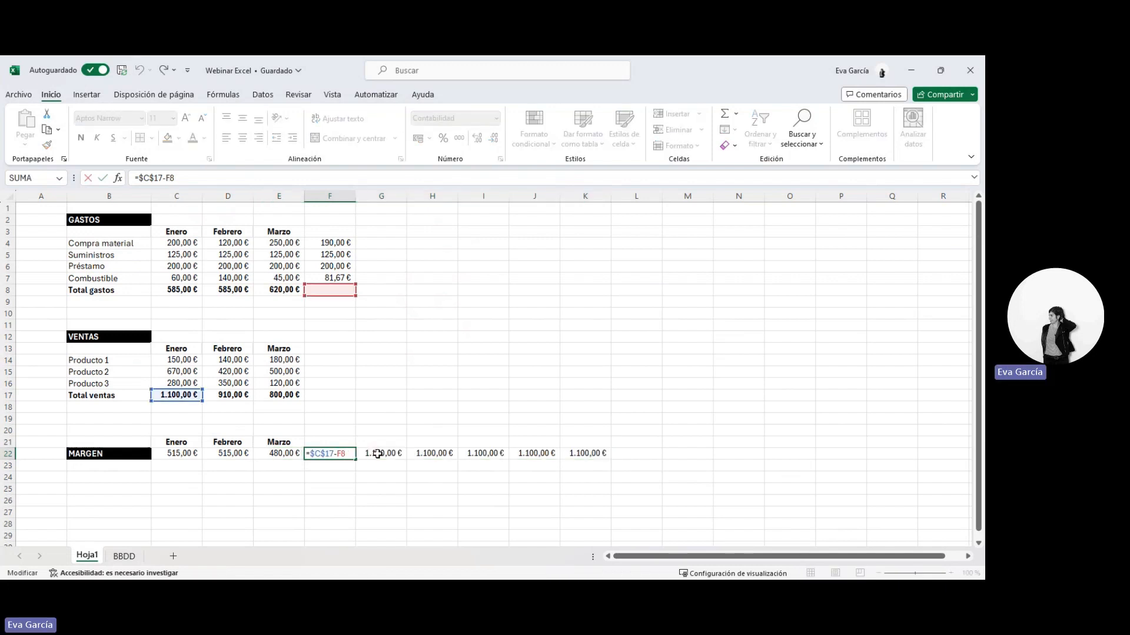
key(Tab)
double_click(376, 454)
key(ctrl+Return)
key(Right)
key(F2)
key(Escape)
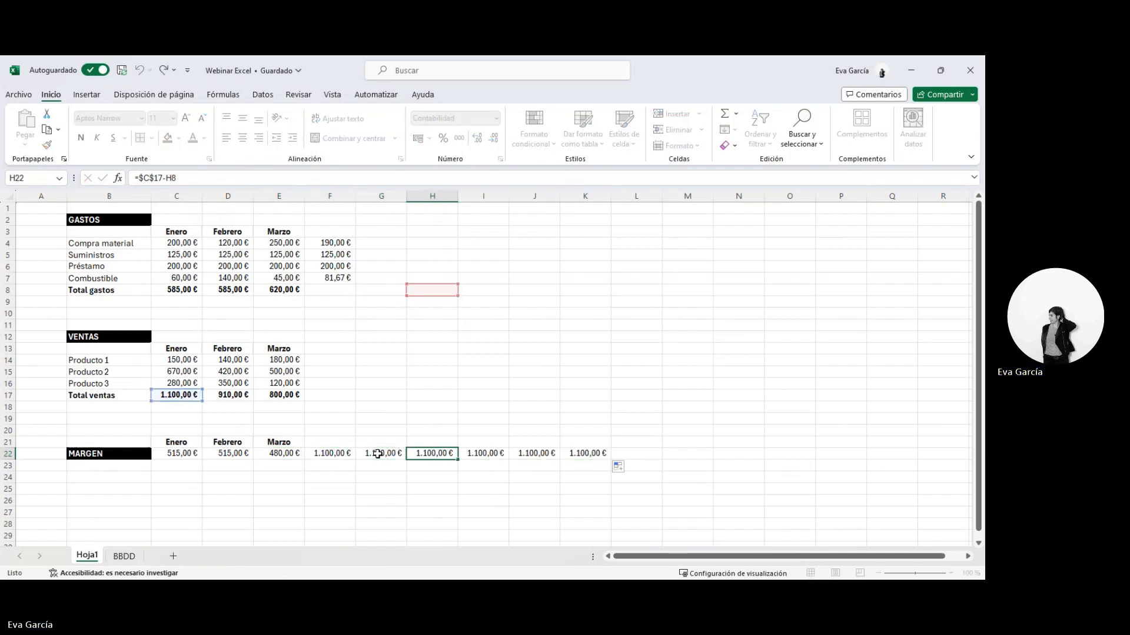
Inspect the formula references in I22 and clear the extra margins in F22:K22
key(Right)
key(F2)
key(Escape)
key(F2)
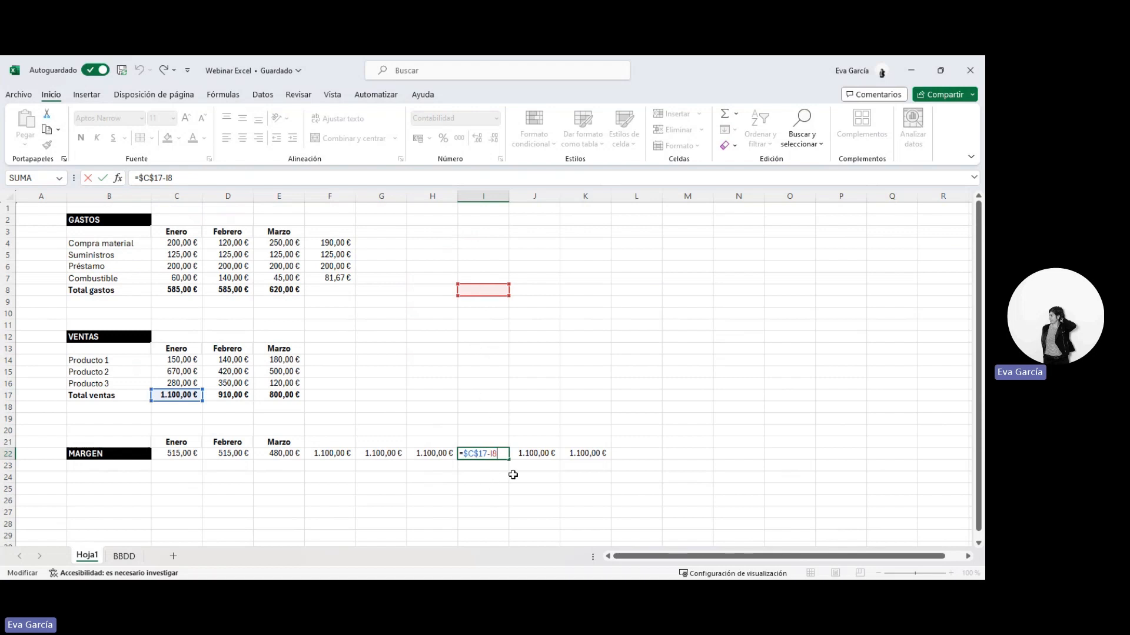
key(Return)
drag(348, 455, 573, 453)
key(Delete)
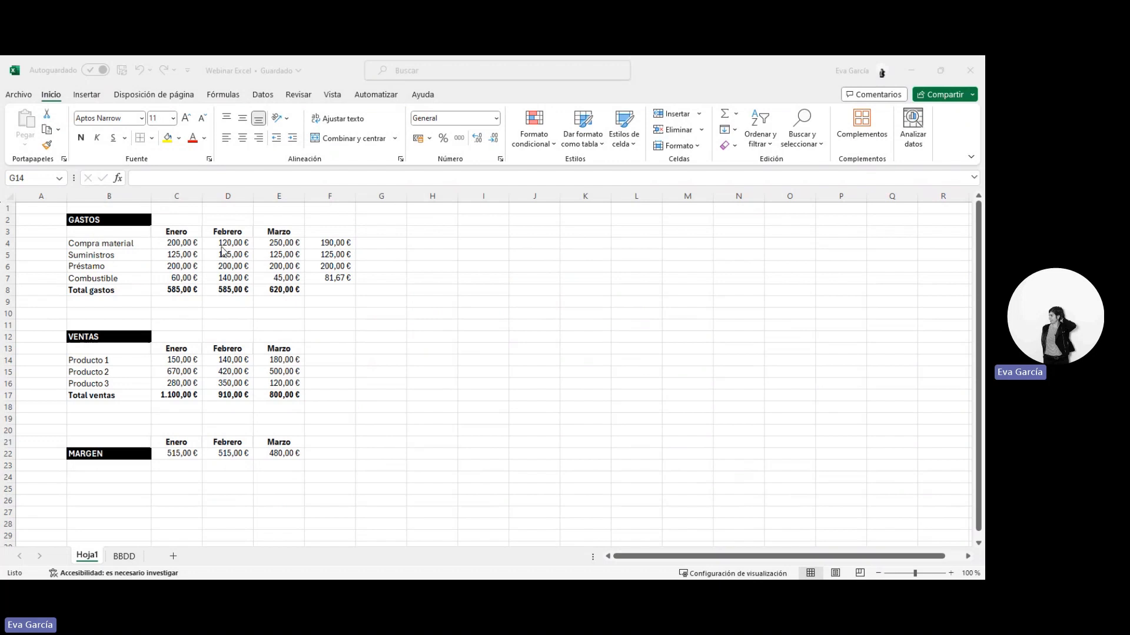
click(96, 97)
click(94, 97)
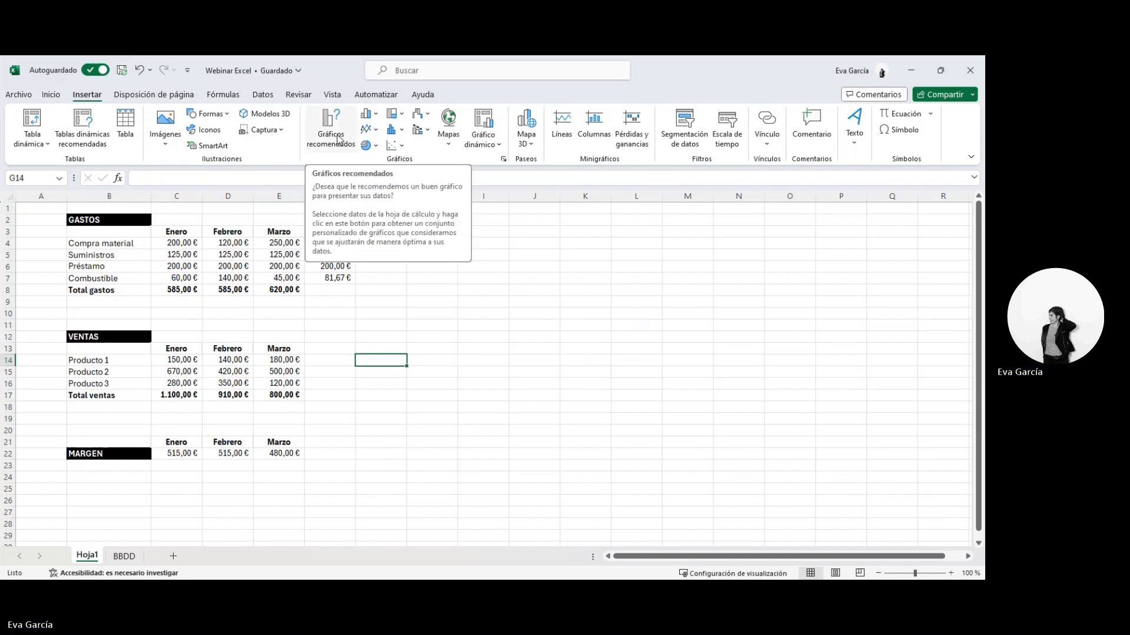
click(432, 335)
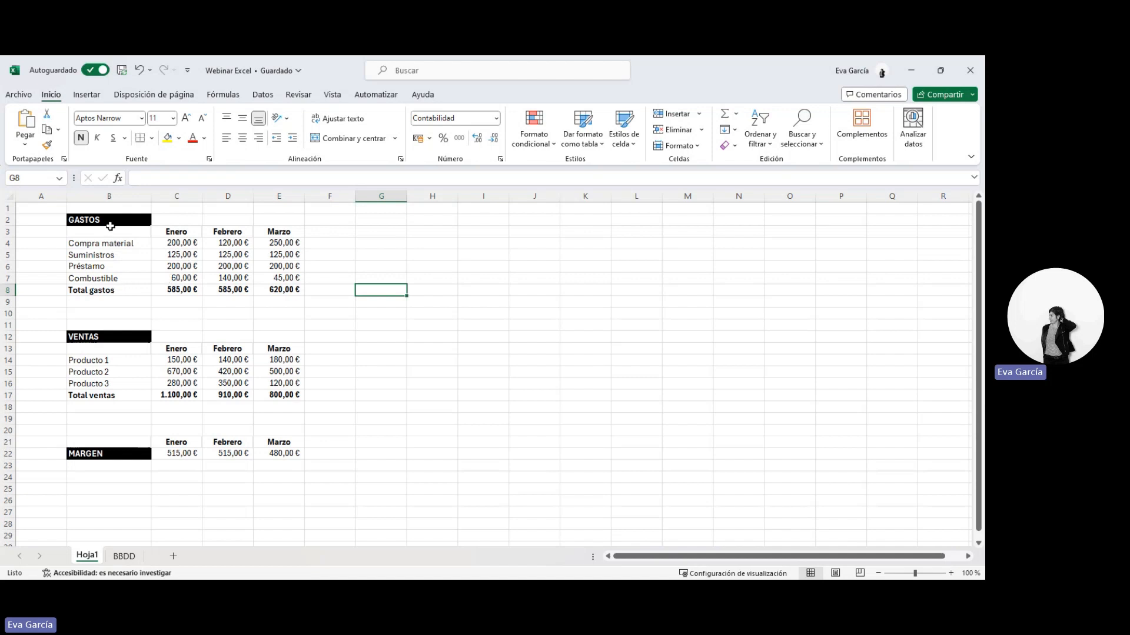
click(103, 290)
click(115, 406)
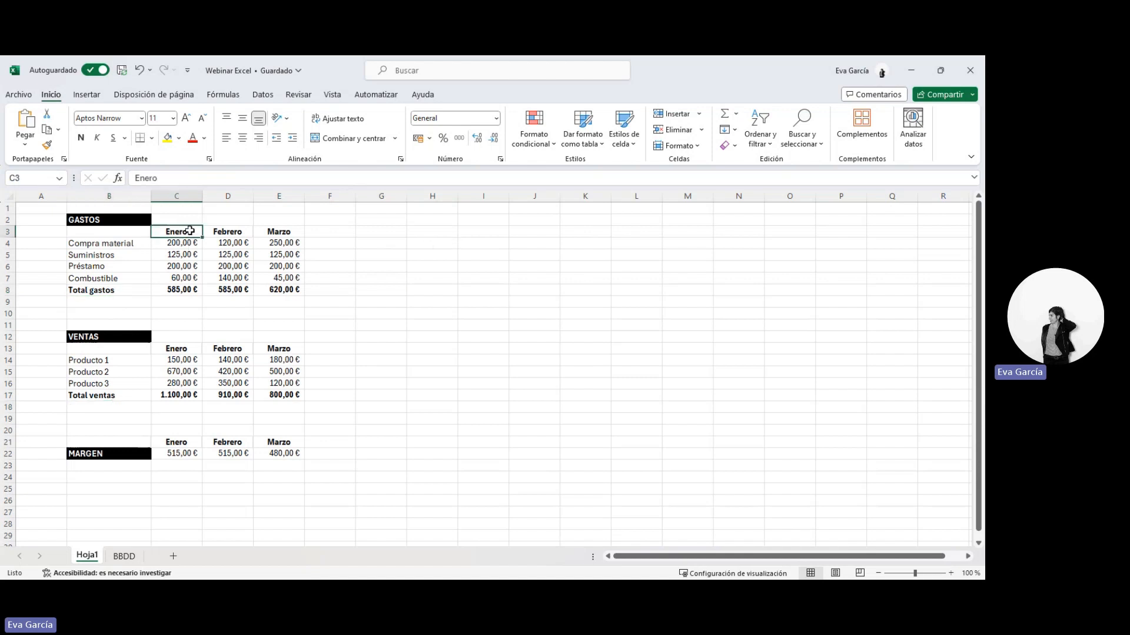
Copy the Enero, Febrero and Marzo headings from the GASTOS table to I3:K3
drag(182, 231, 295, 232)
key(ctrl+c)
click(481, 233)
key(ctrl+v)
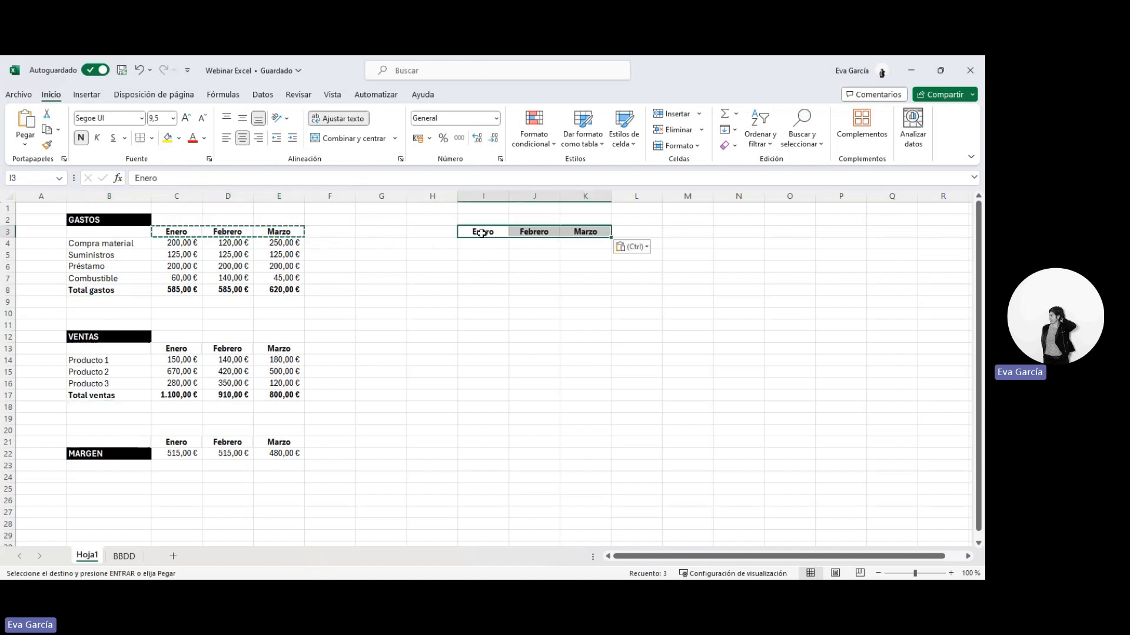
Copy the Total gastos label to H4 and the Total ventas label to H5 as summary row headings
click(129, 289)
key(ctrl+c)
click(431, 243)
key(ctrl+v)
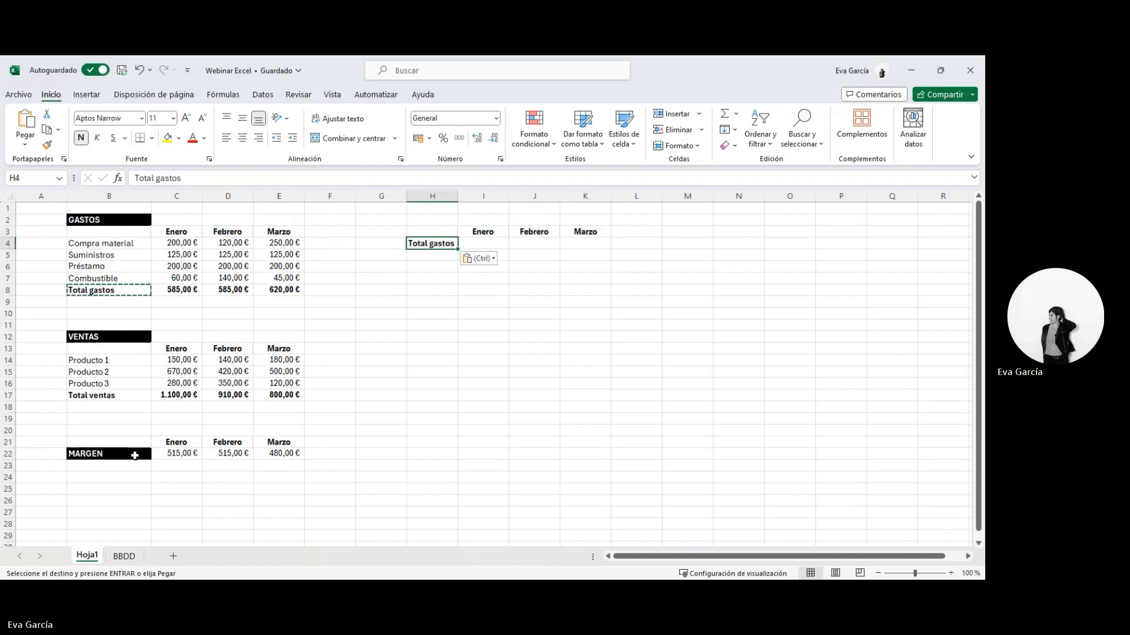
click(111, 395)
key(ctrl+c)
click(408, 254)
key(ctrl+v)
Link Enero's Total gastos in the summary with =C8 and fill the formula across to Marzo in K4
click(495, 243)
text(=)
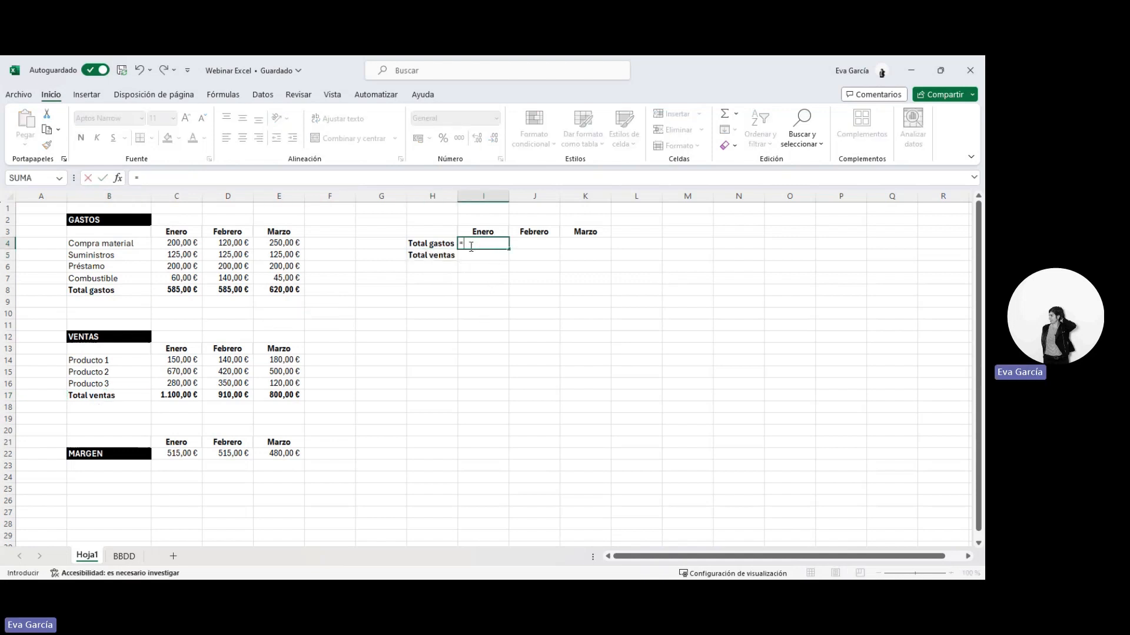
click(194, 287)
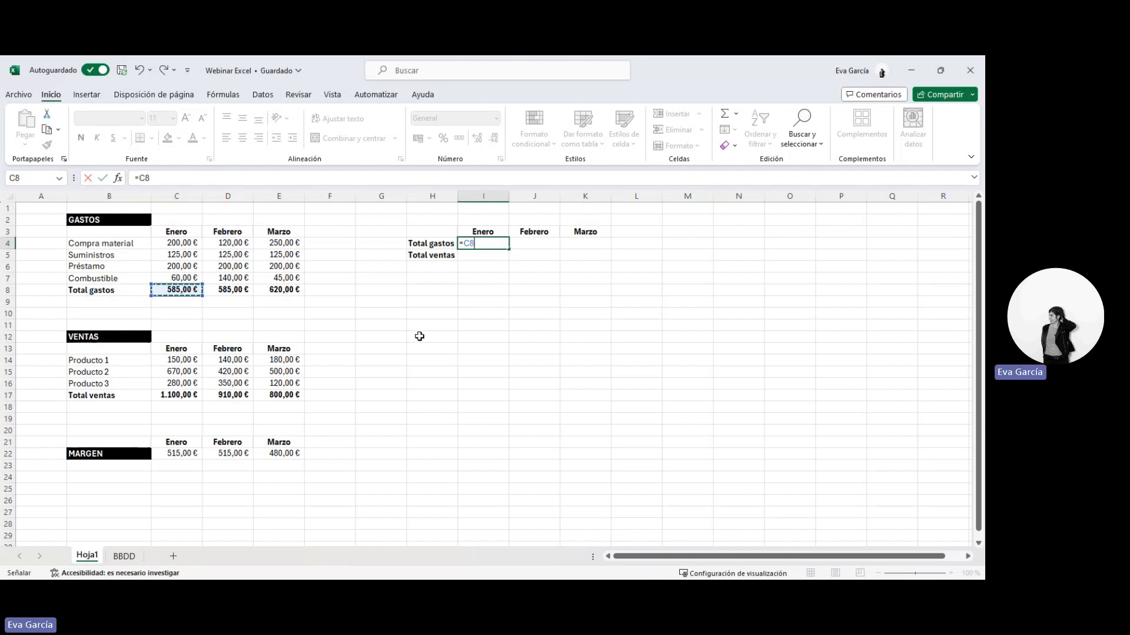
key(Return)
key(Up)
key(ctrl+c)
key(Right)
key(Escape)
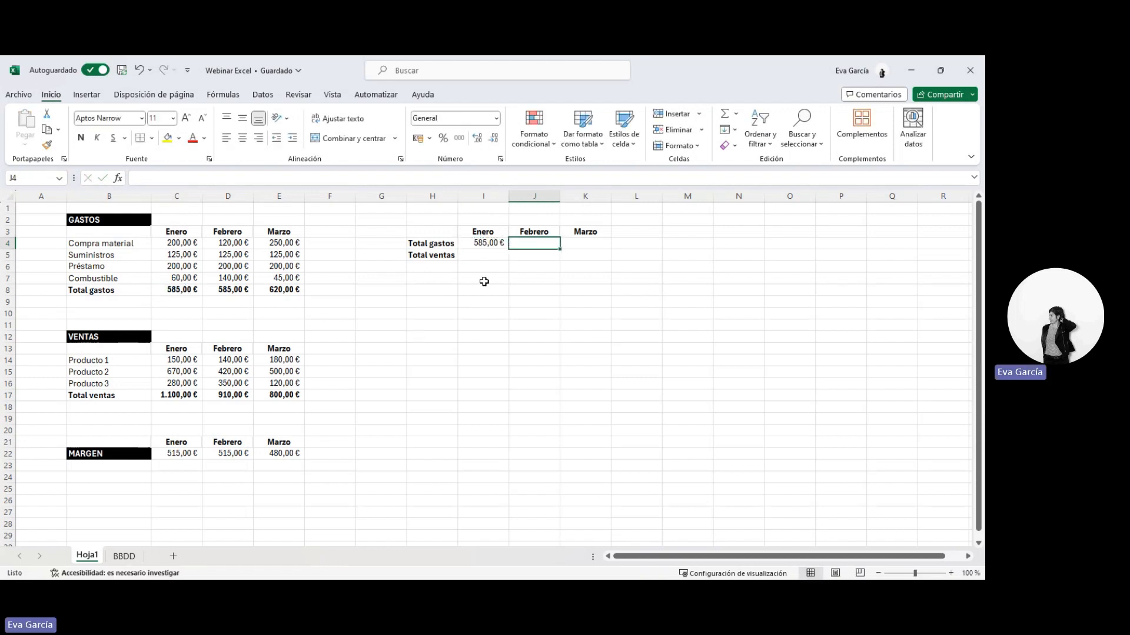
click(498, 250)
drag(510, 247, 594, 246)
Check the source cell referenced by each month's Total gastos formula in I4:K4
key(F2)
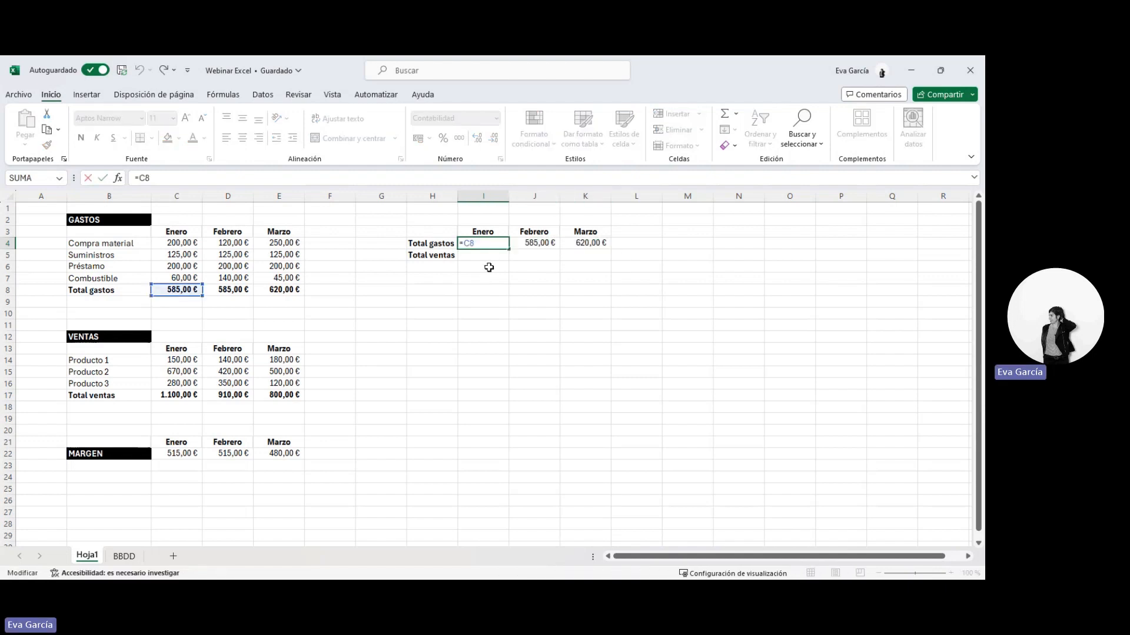
key(Escape)
key(Right)
key(F2)
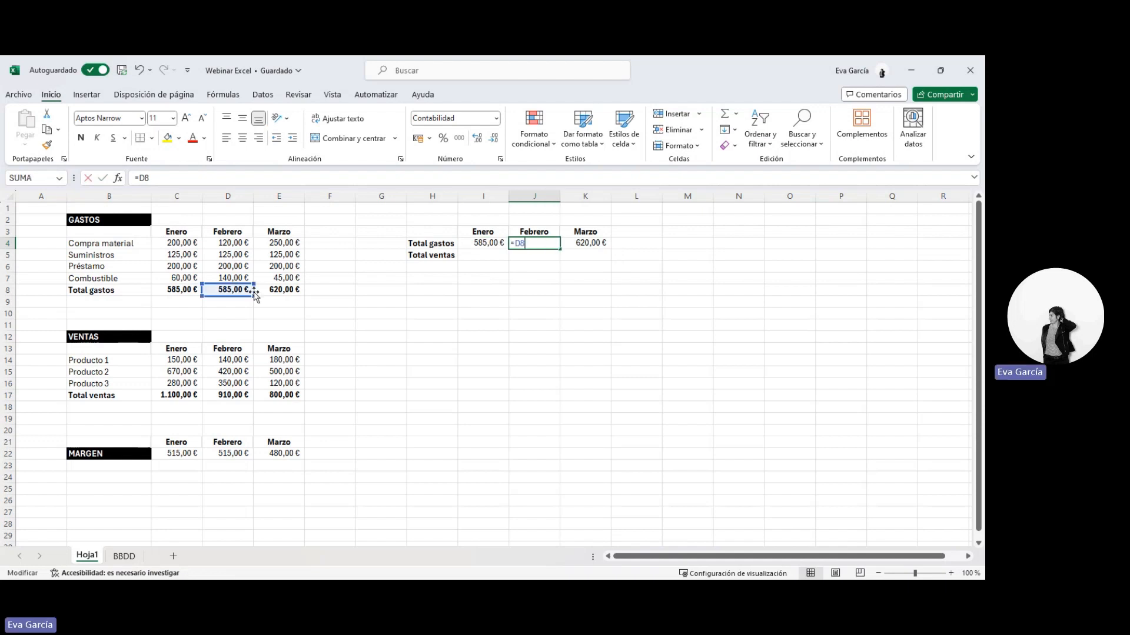
key(Escape)
key(Right)
key(F2)
key(Escape)
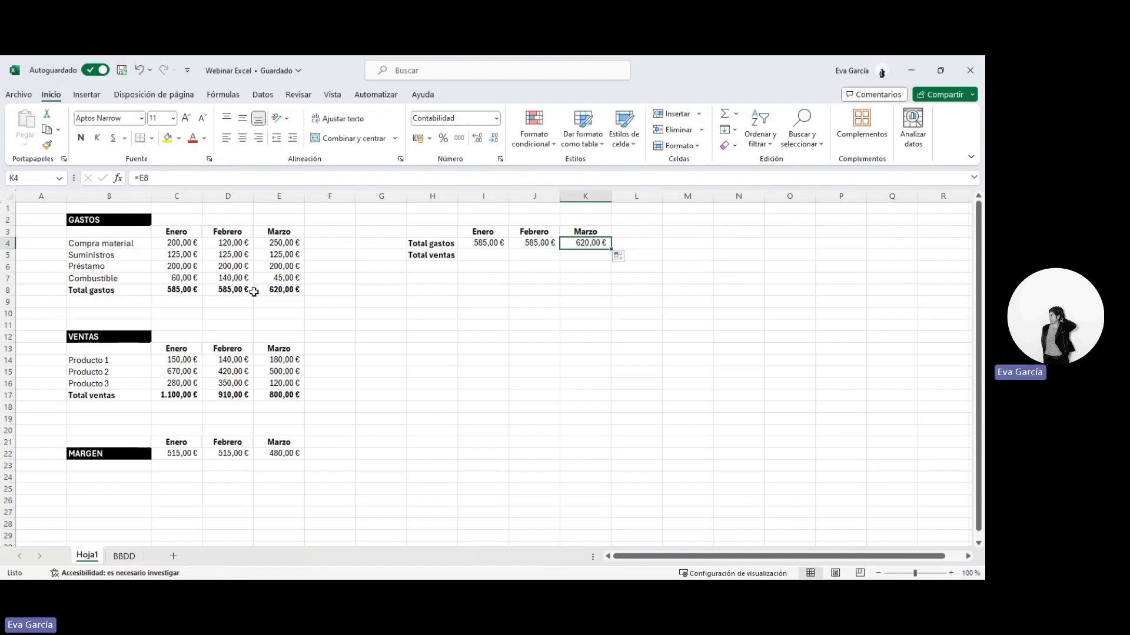
Link Enero's Total ventas in the summary with =C17 and fill the formula across to Marzo in K5
click(485, 255)
text(=)
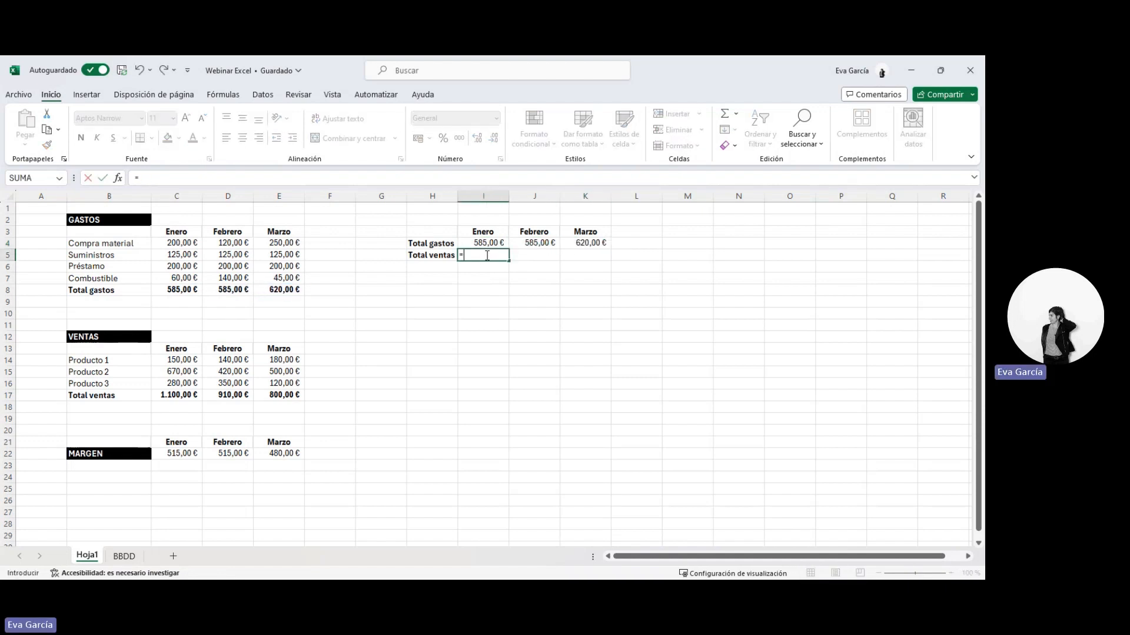
click(190, 398)
key(Return)
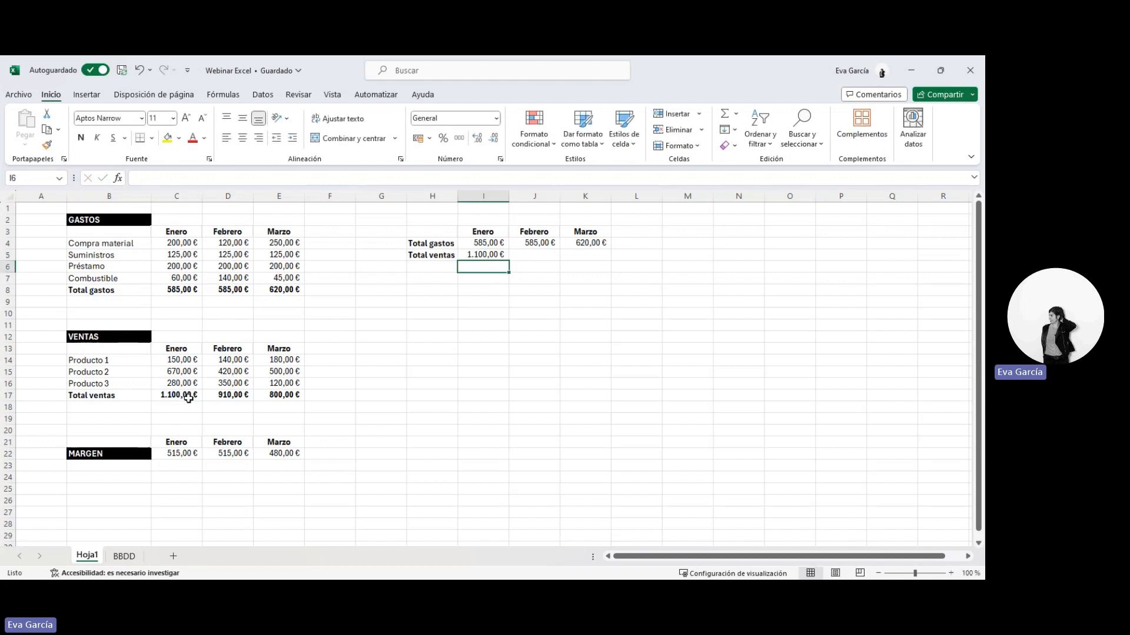
click(481, 255)
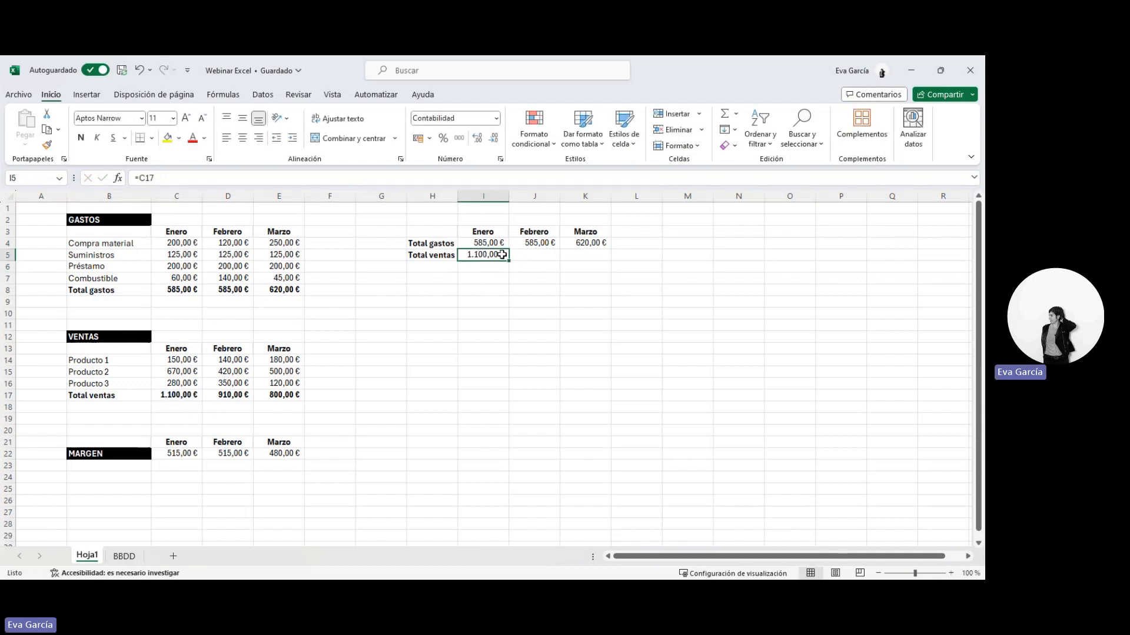
drag(509, 261, 595, 259)
click(404, 355)
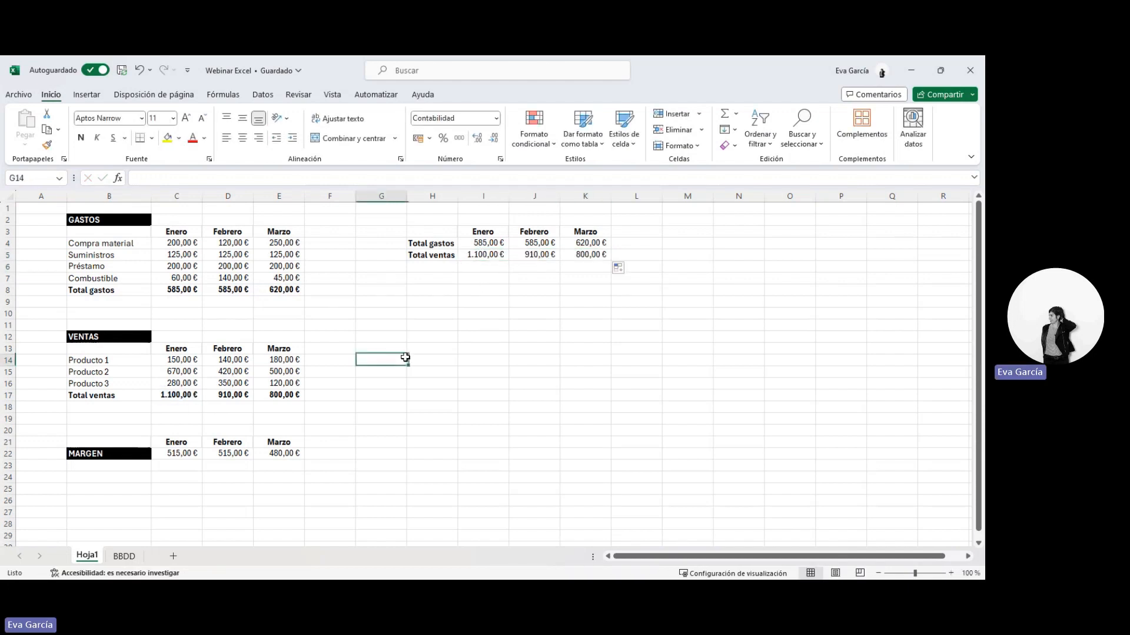
Insert a basic 2D line chart from the summary range H3:K5 and position it below the summary table
click(441, 230)
drag(440, 230, 584, 255)
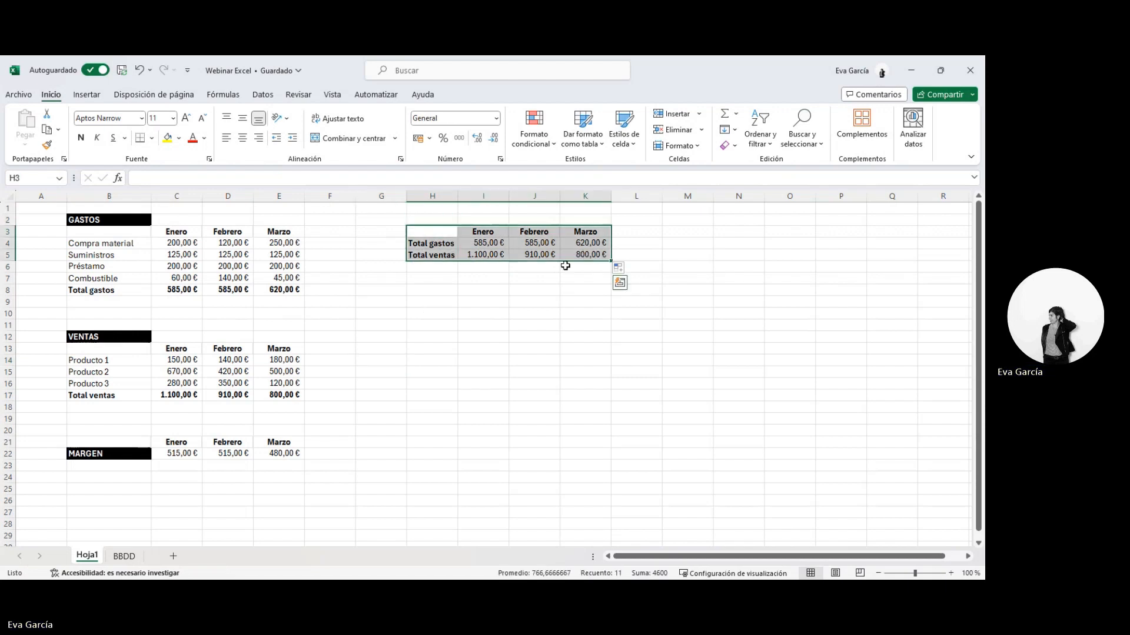
click(97, 97)
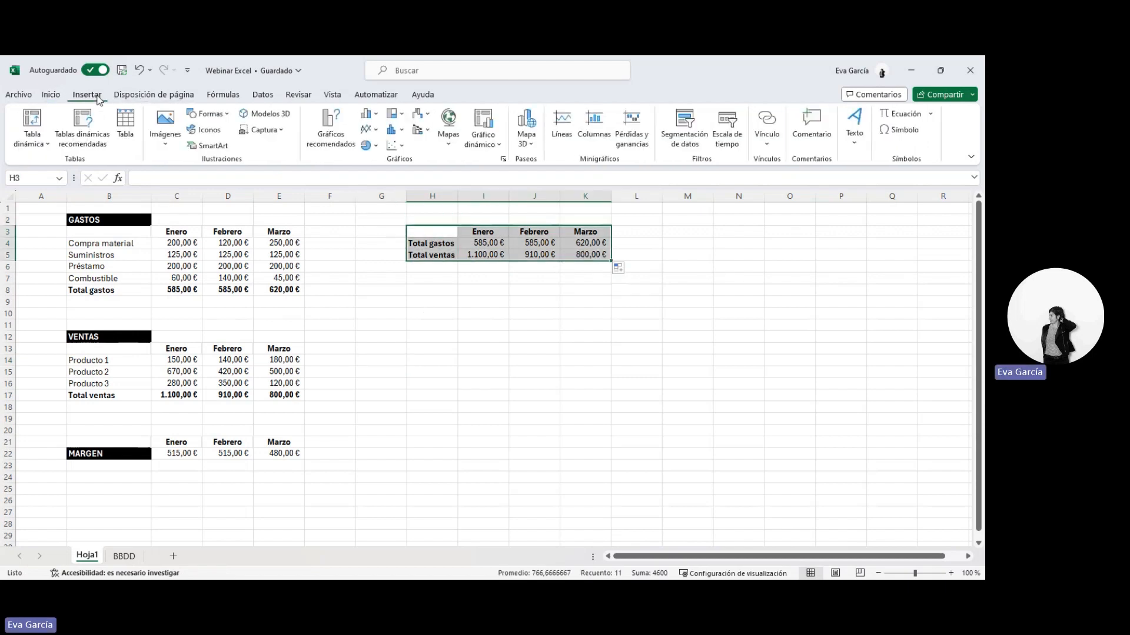
click(378, 130)
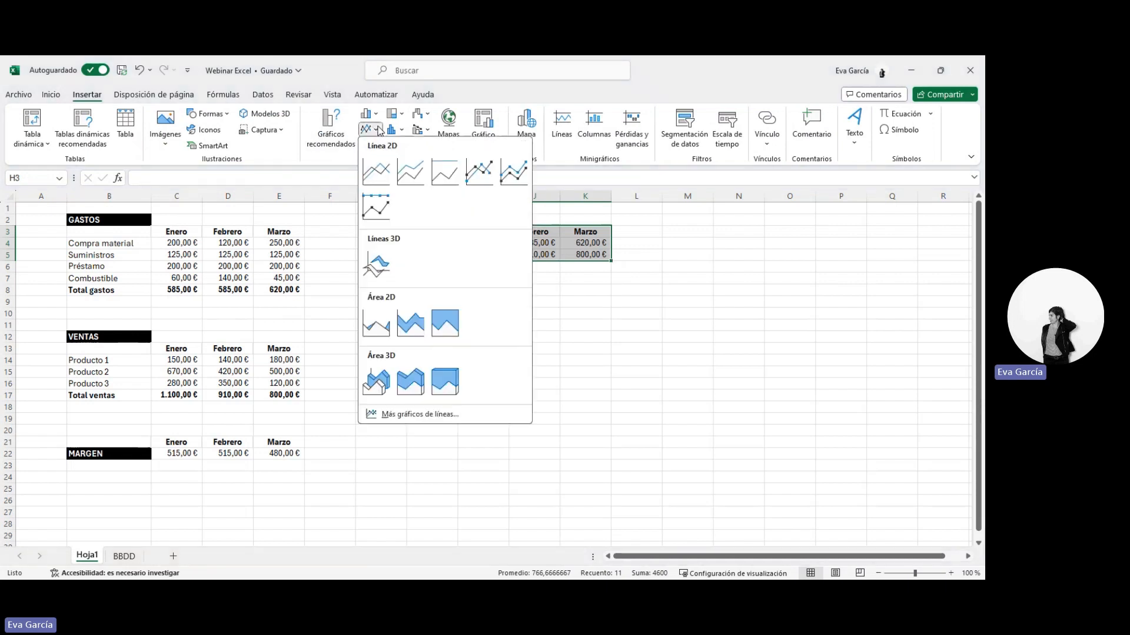
click(379, 171)
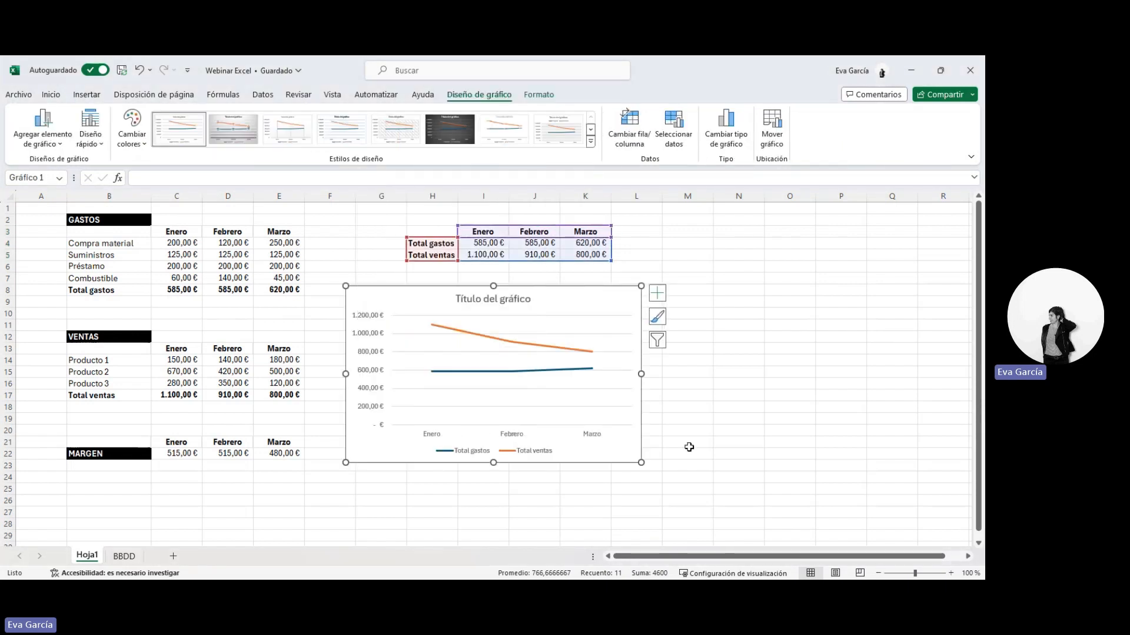
drag(617, 468, 642, 474)
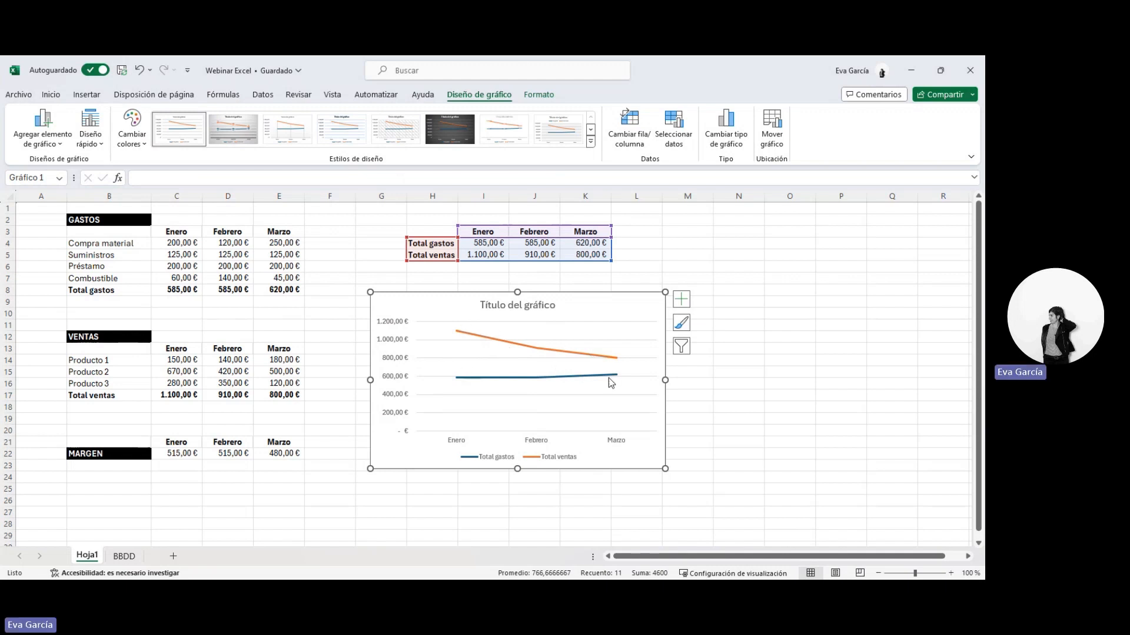
Examine the formatting options available for the chart's title, vertical axis, horizontal axis and legend
click(538, 303)
click(486, 297)
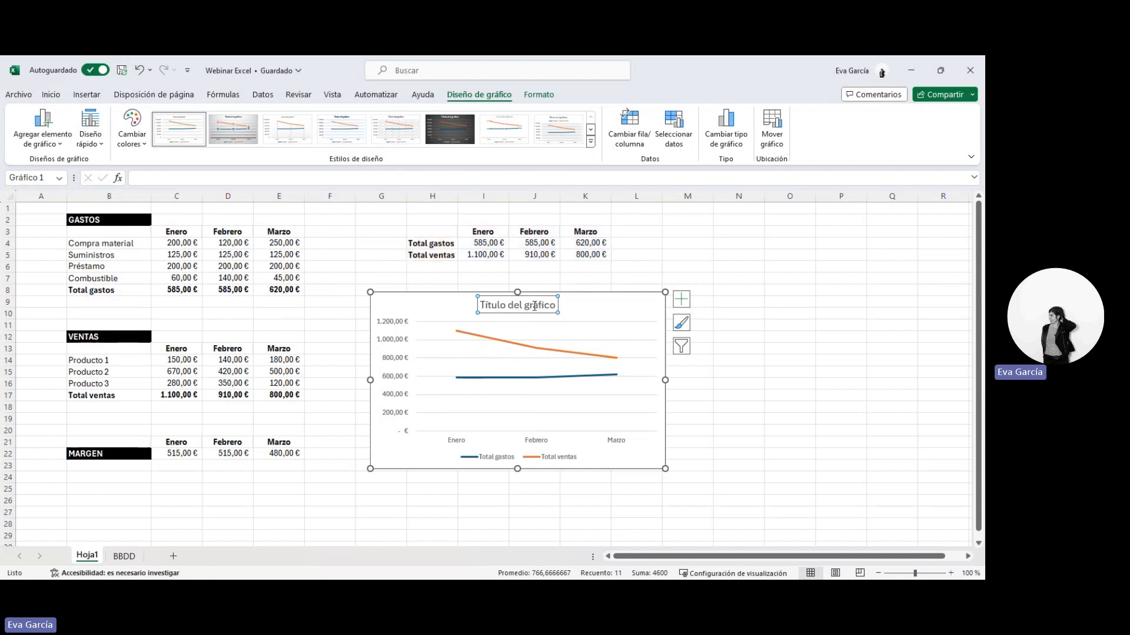
right_click(498, 297)
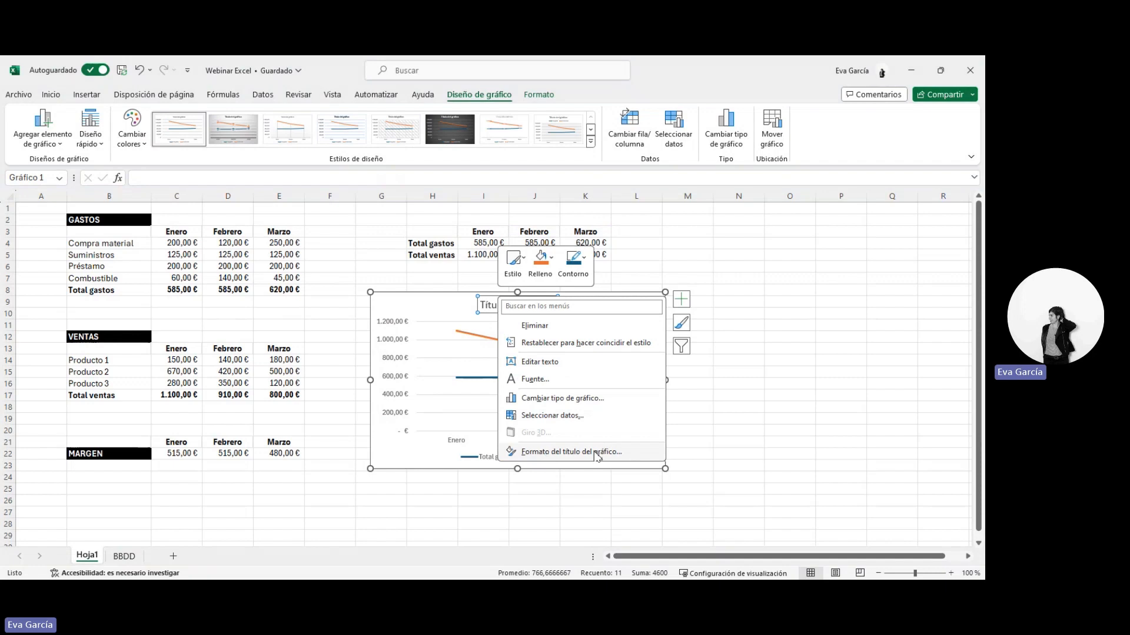
key(Escape)
click(400, 340)
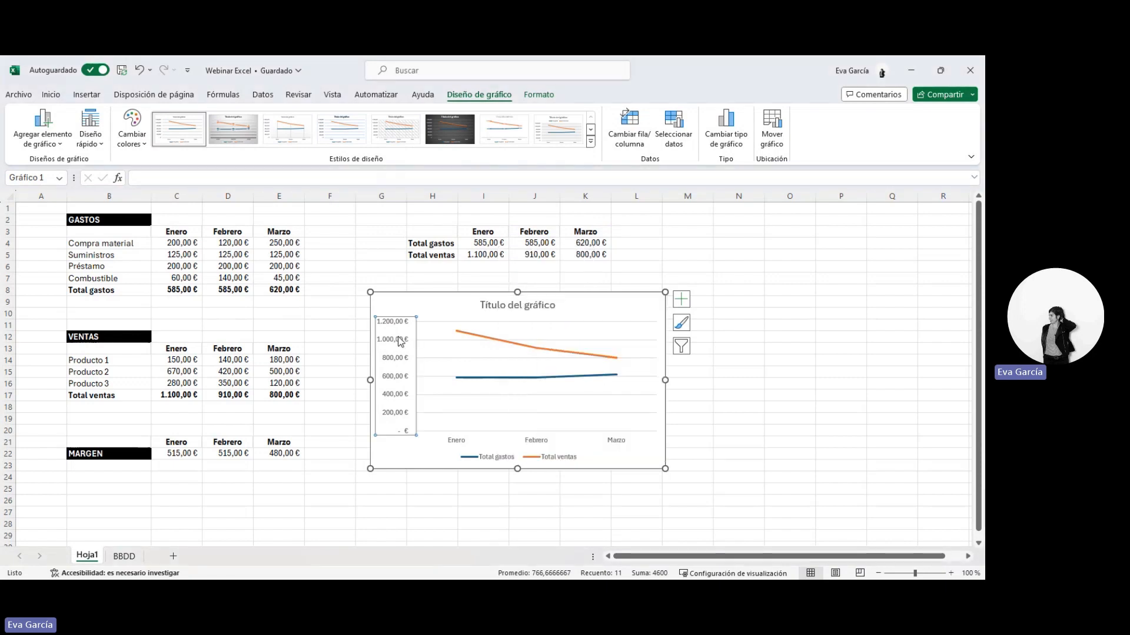
right_click(400, 338)
click(622, 443)
right_click(618, 440)
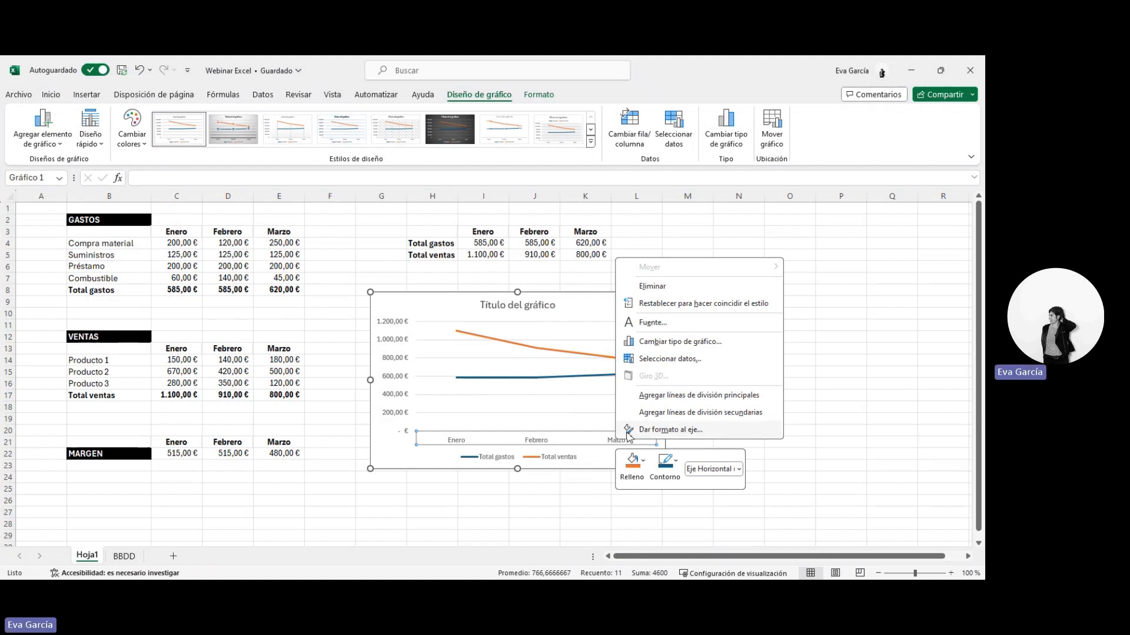
click(556, 459)
click(557, 459)
right_click(554, 460)
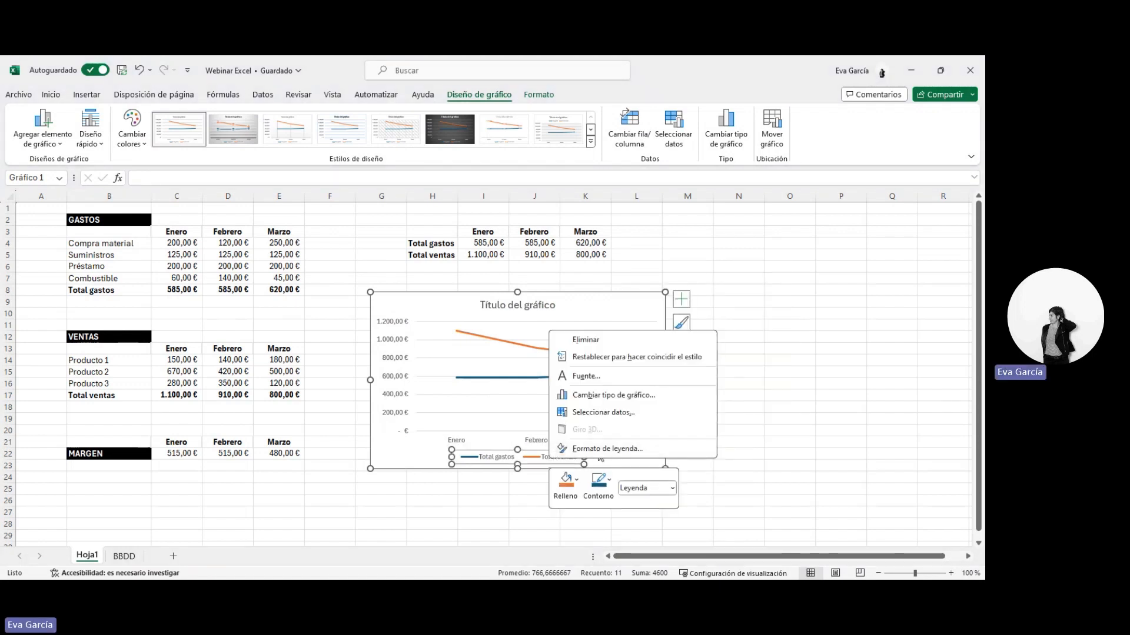
key(Escape)
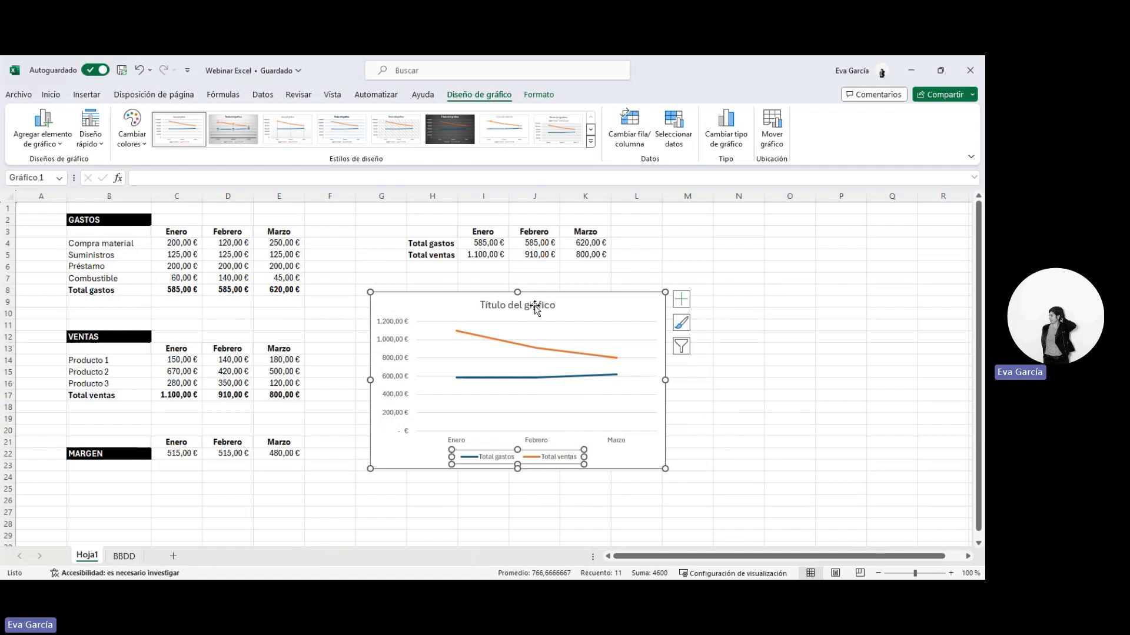
Title the line chart "Evolución de gastos y ventas 2024"
click(534, 307)
triple_click(531, 306)
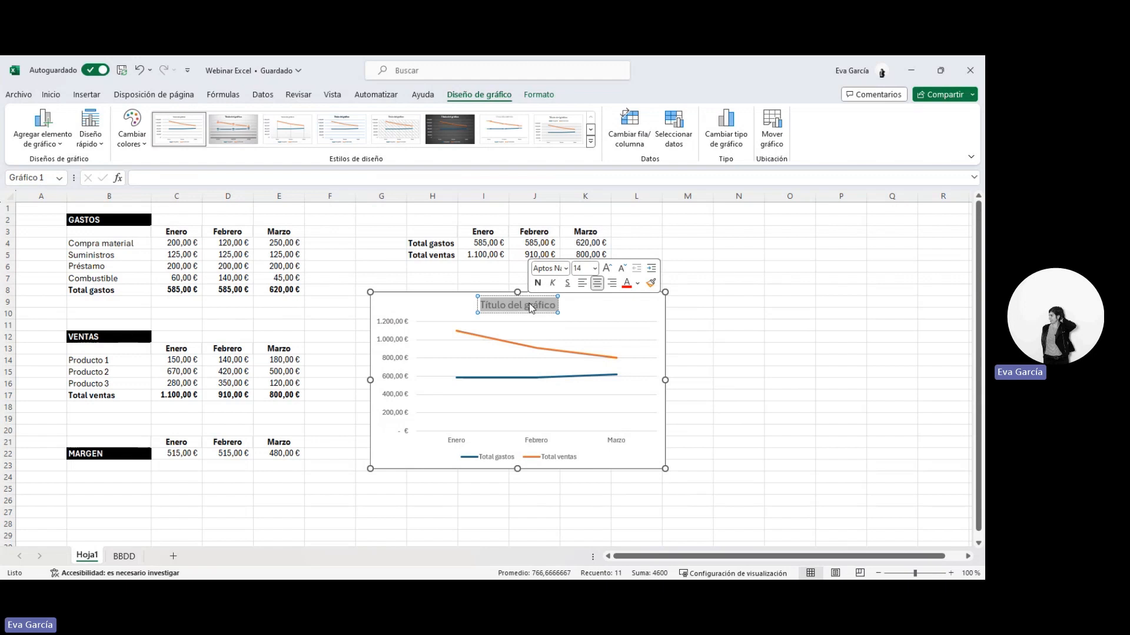
text(Evolución)
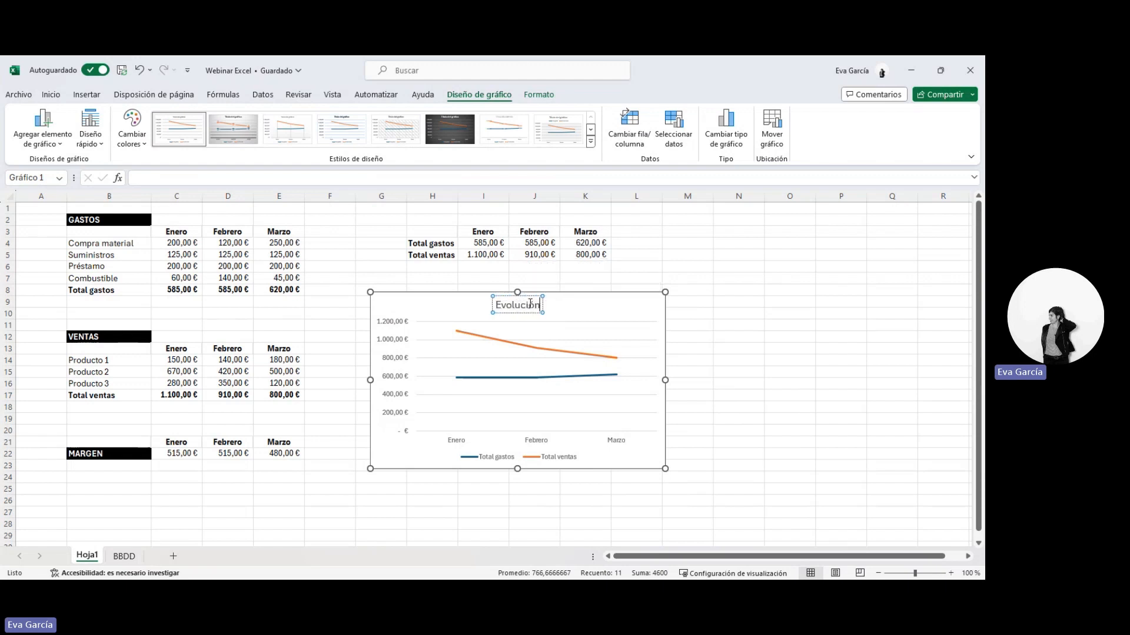
text( de gastos y ventas 2024)
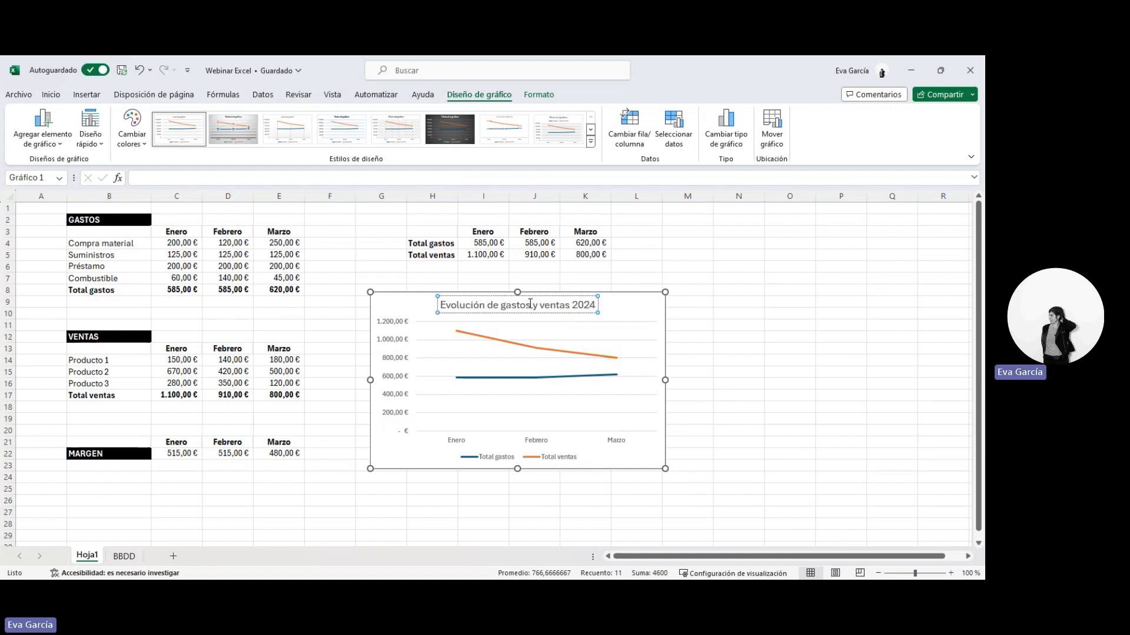
click(646, 279)
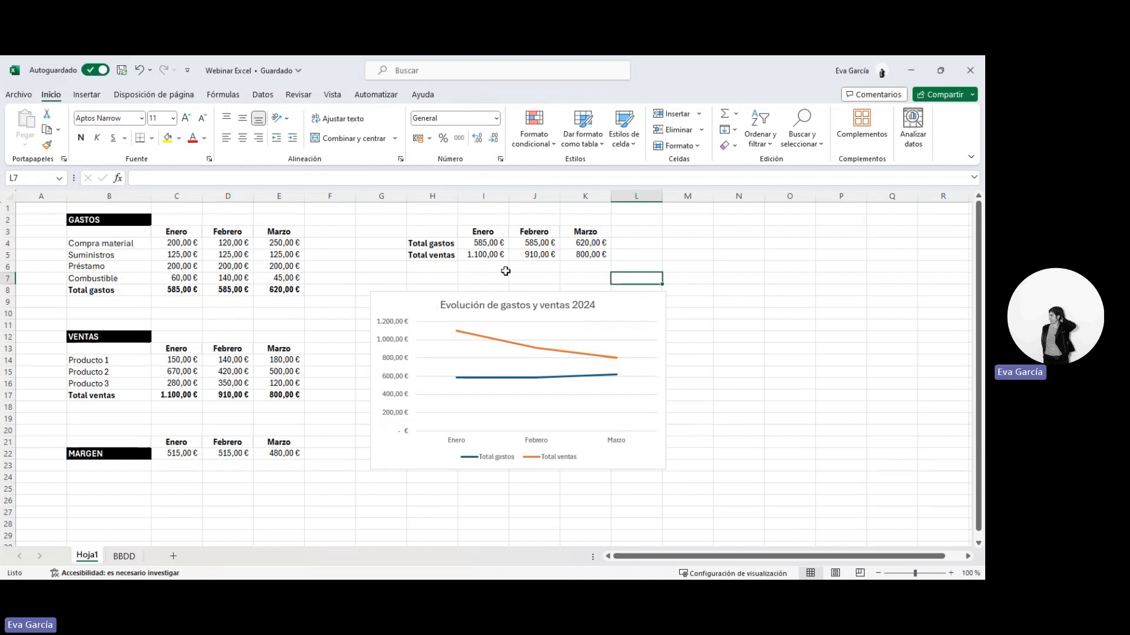
Set Enero's Combustible expense in C7 to 65
click(497, 240)
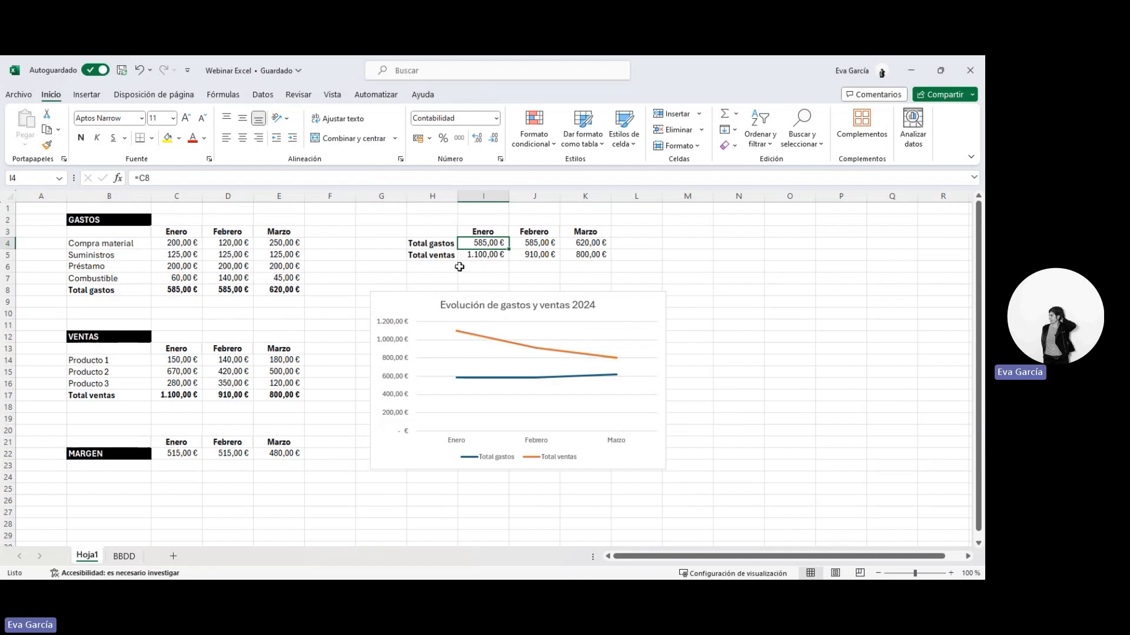
drag(449, 235, 600, 255)
drag(111, 232, 284, 284)
drag(127, 349, 293, 396)
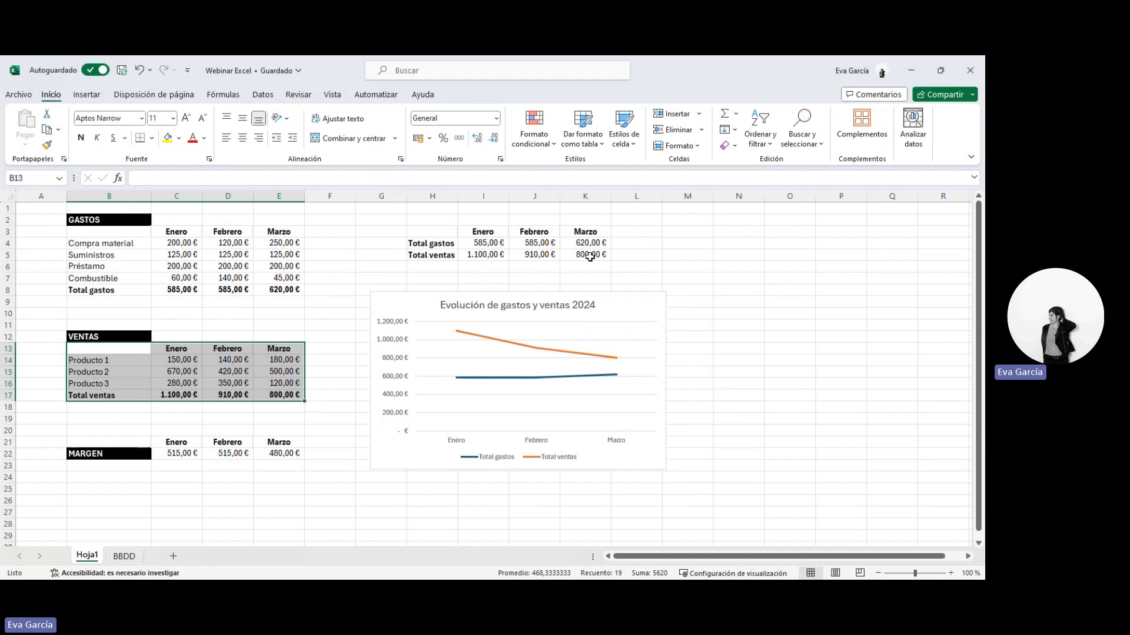
click(115, 281)
click(172, 279)
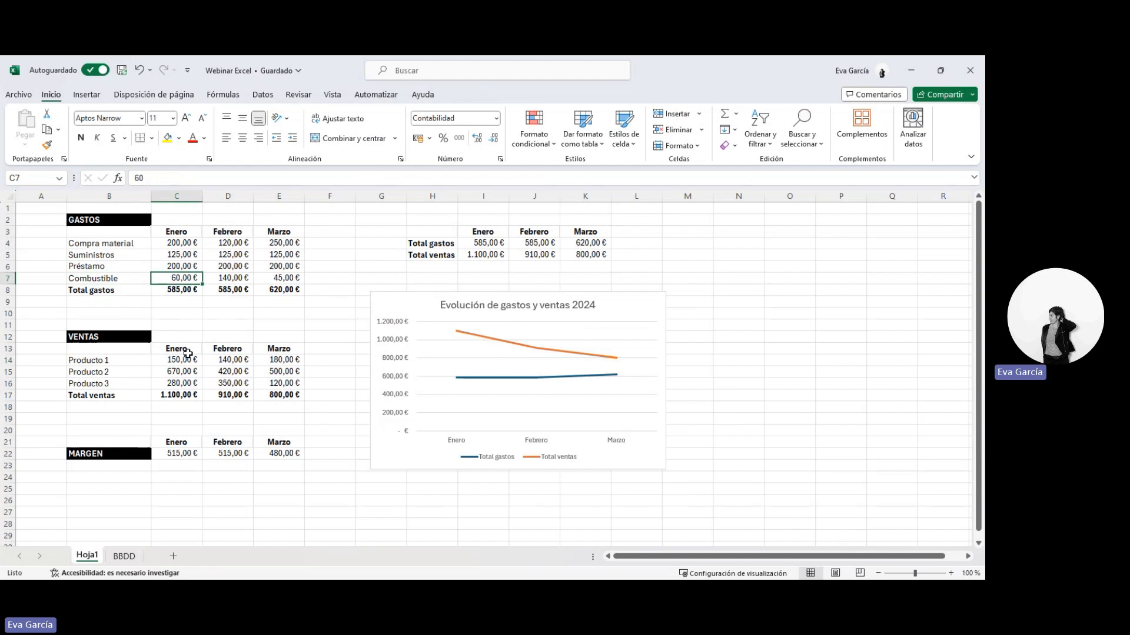
text(65)
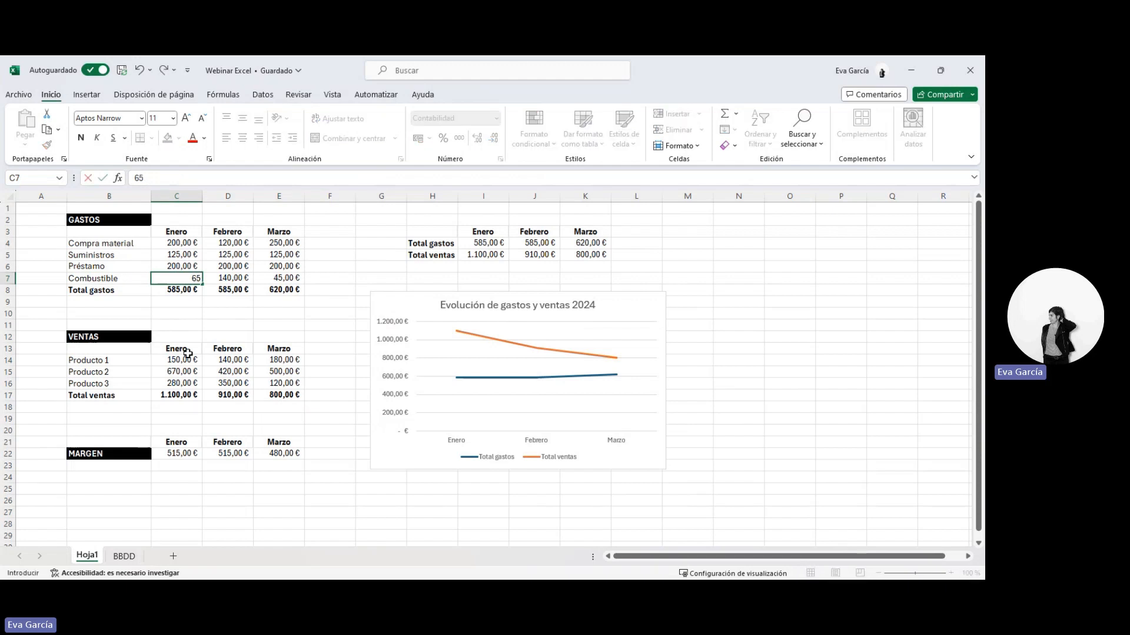
key(Return)
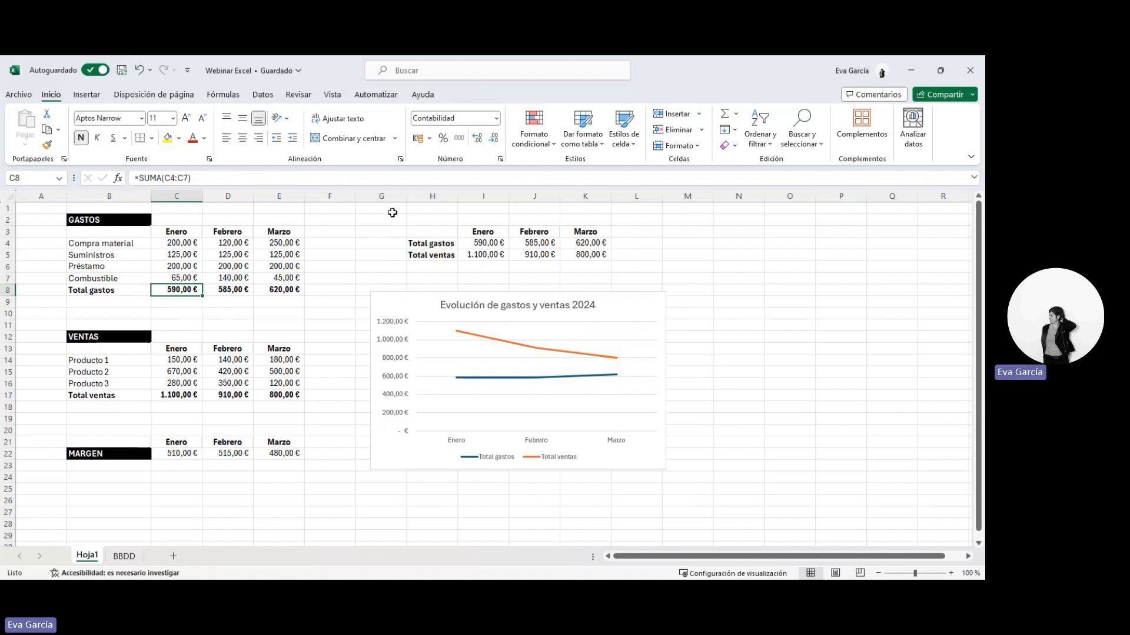
Move the line chart horizontally so its edge lines up with the start of the summary table at column H
drag(386, 298, 437, 293)
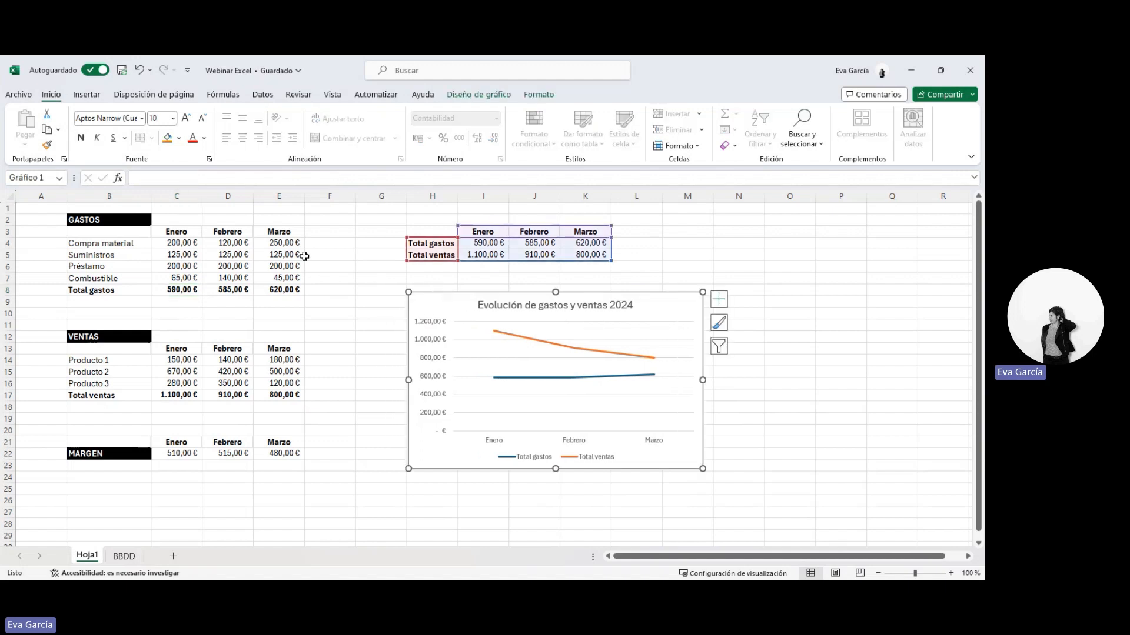
click(286, 242)
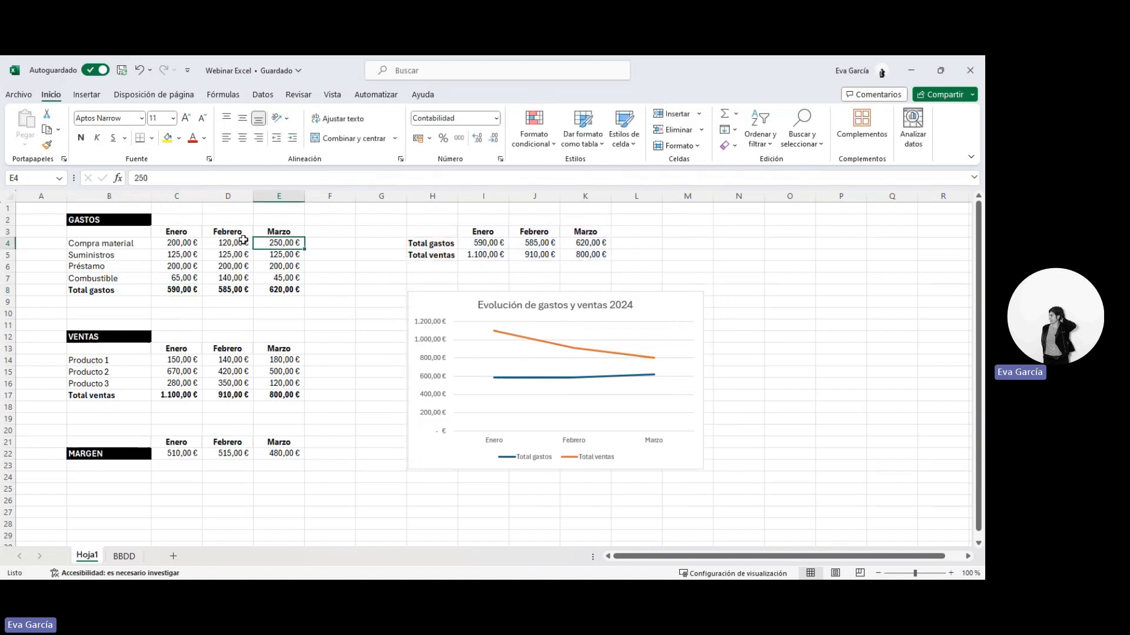
drag(99, 238, 335, 289)
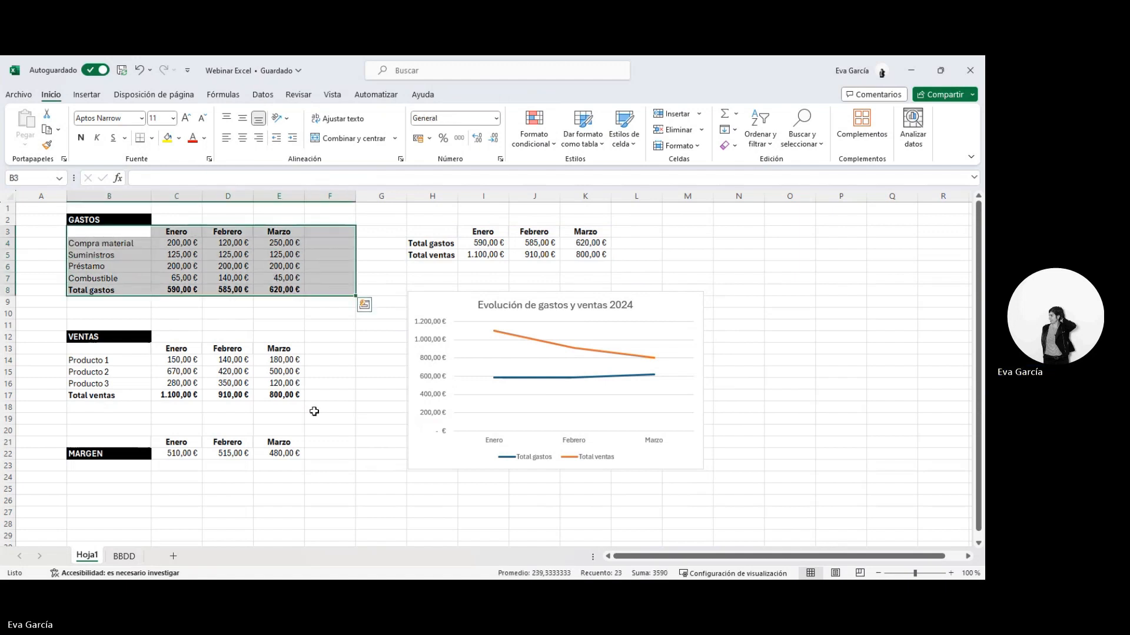
click(121, 246)
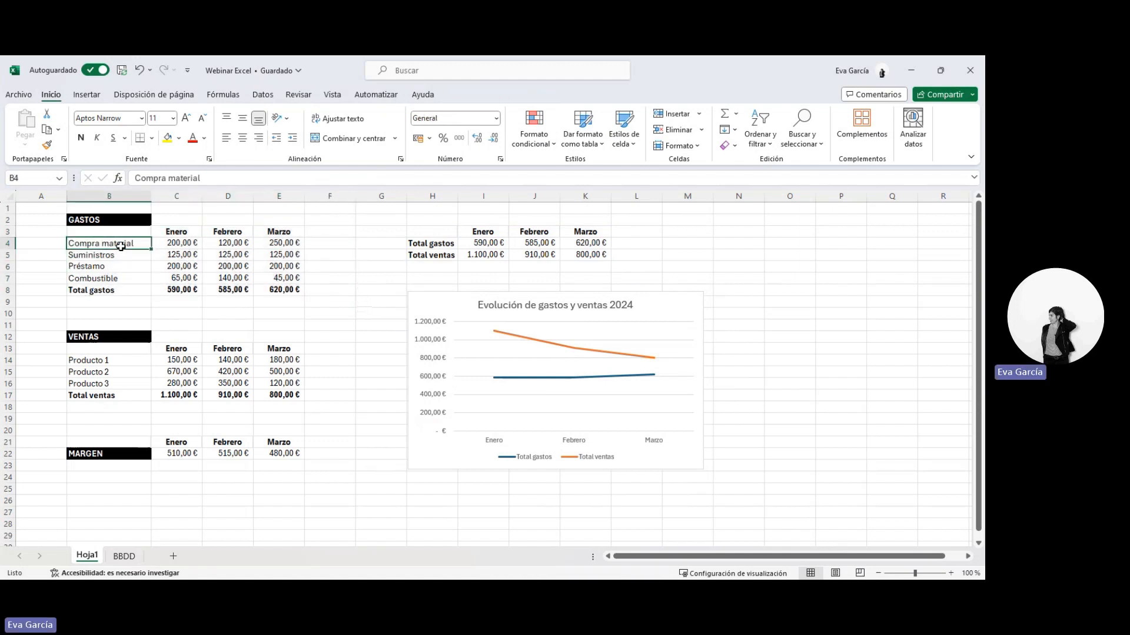
Insert a line sparkline in F4 using the Compra material values in C4:E4
click(87, 95)
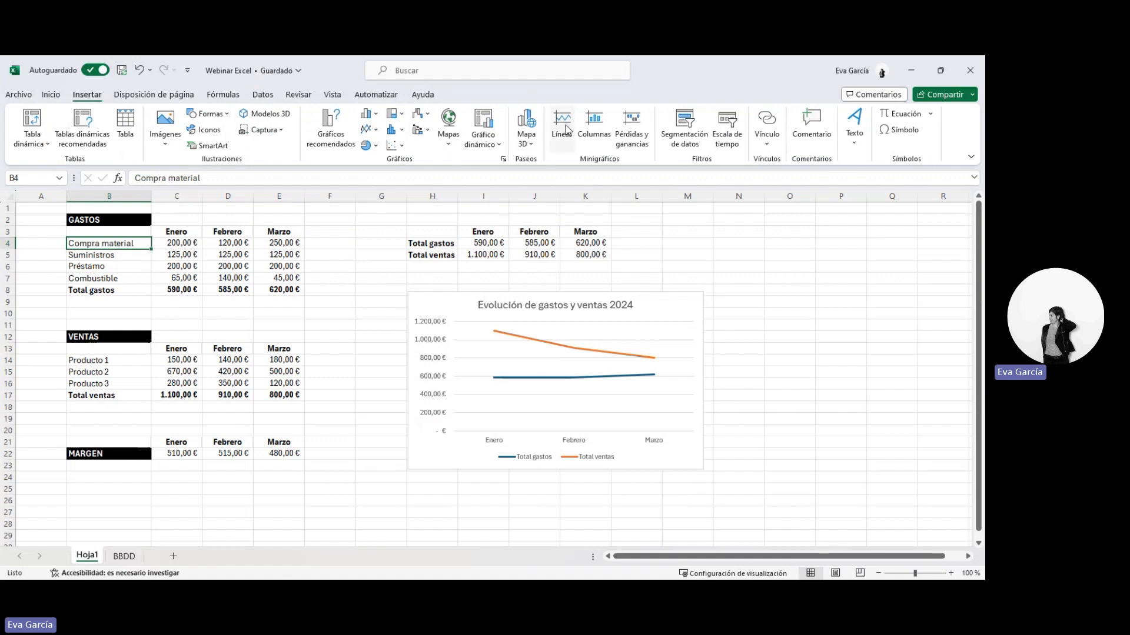
click(327, 241)
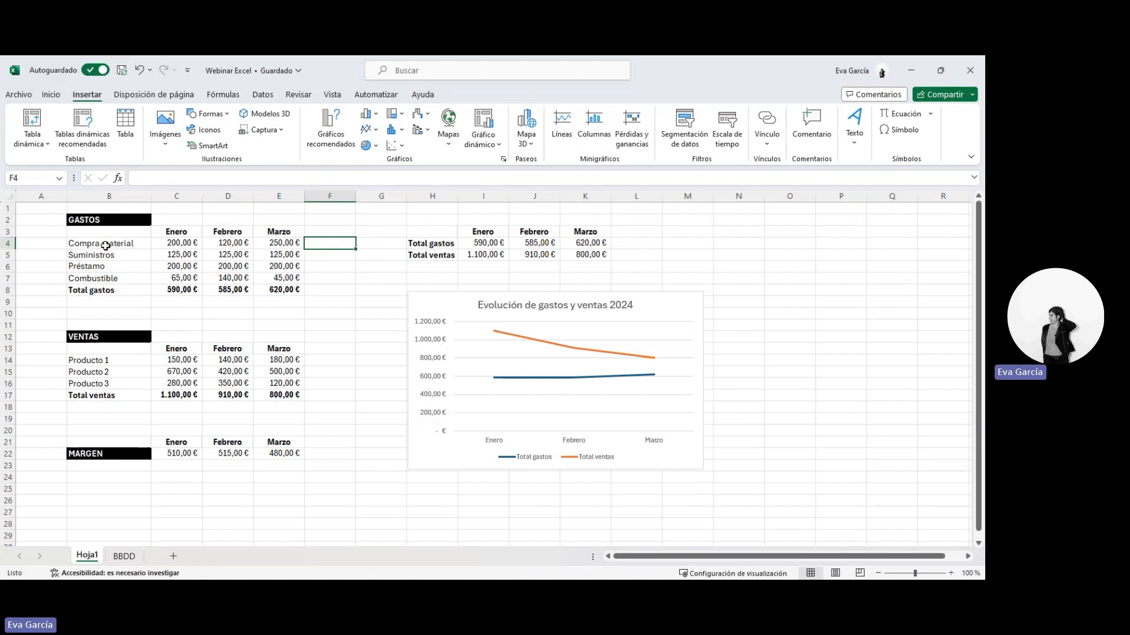
click(561, 132)
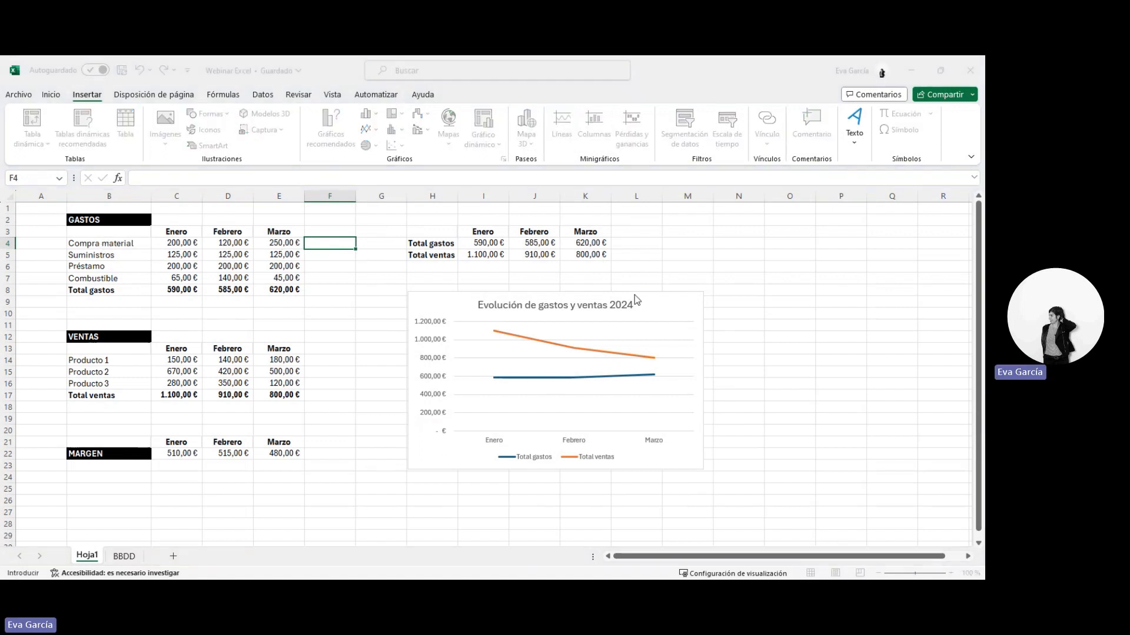
drag(172, 243, 272, 244)
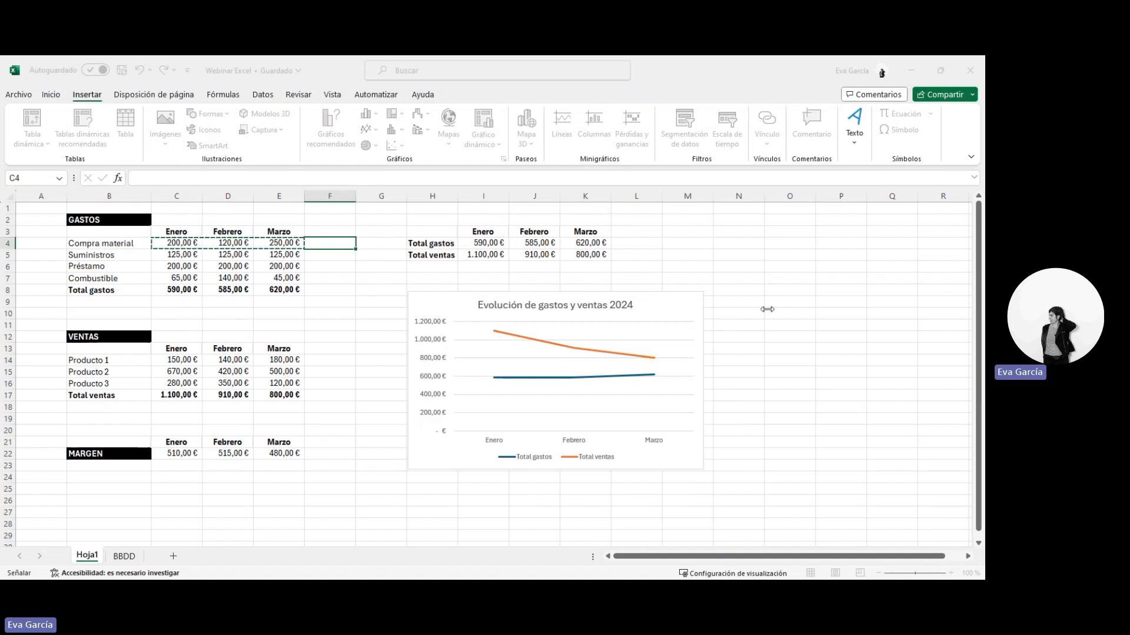
click(689, 394)
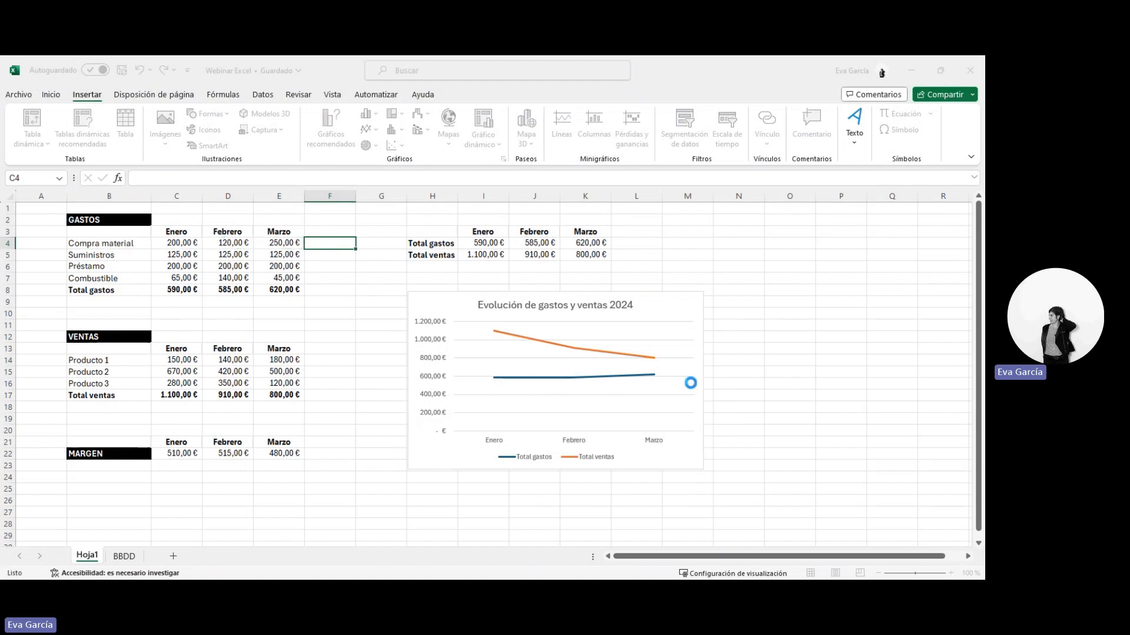
Widen column F and fill the Compra material sparkline down to the Total gastos row in F8
drag(355, 196, 382, 196)
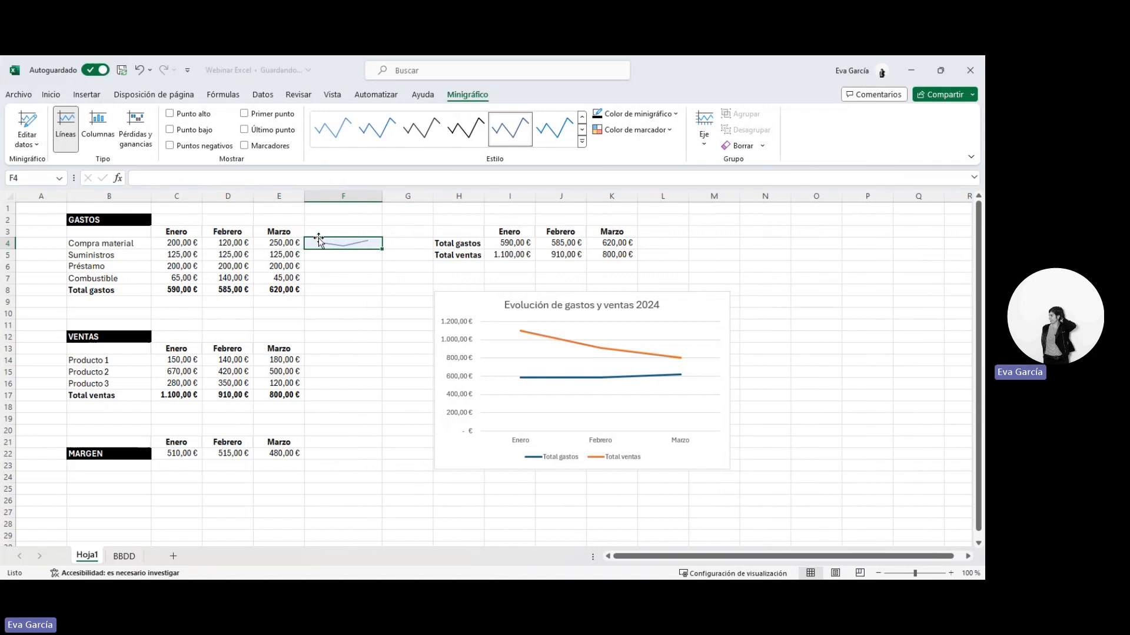
drag(187, 242, 262, 249)
click(343, 243)
drag(382, 249, 381, 294)
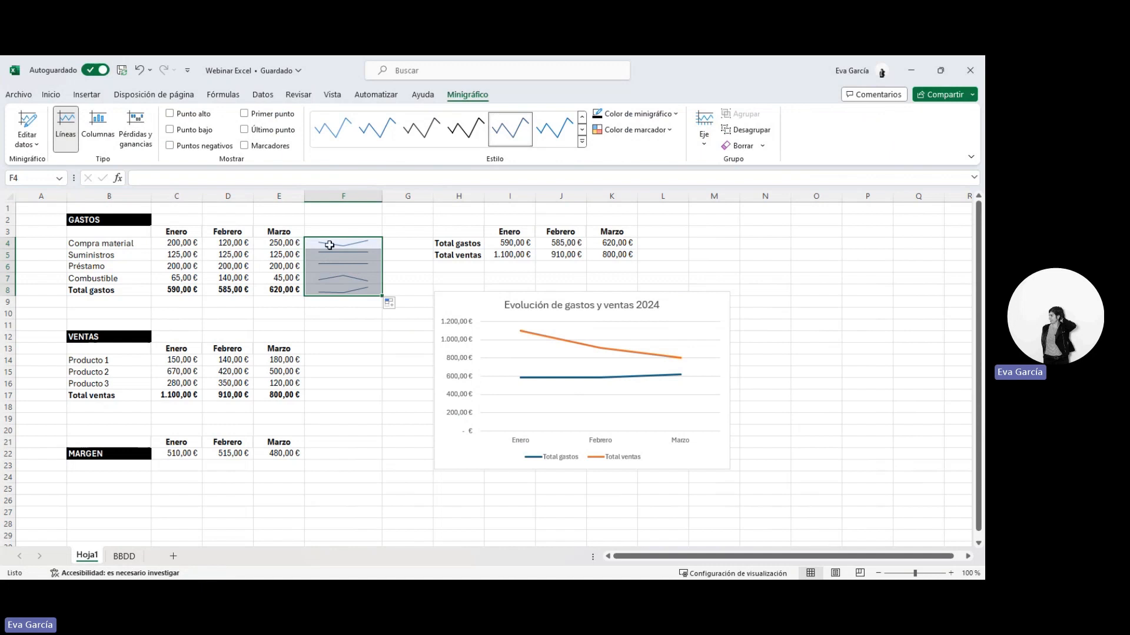
Copy the sparkline from F4 to F14 and fill it down to the Total ventas row in F17
click(330, 245)
key(ctrl+c)
click(329, 360)
key(ctrl+v)
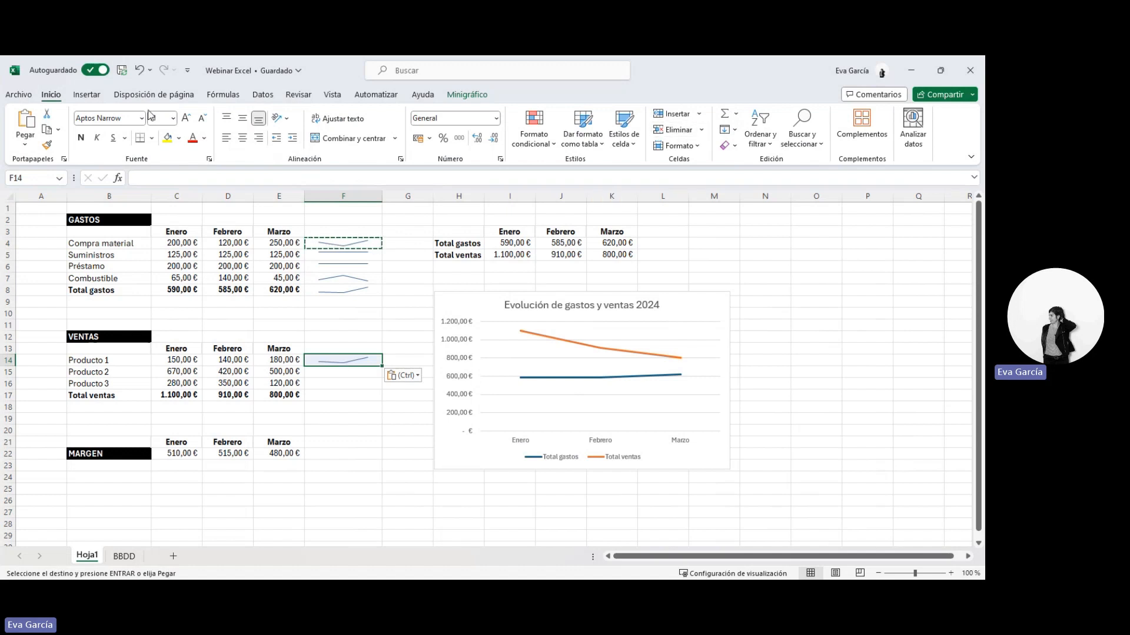
click(87, 95)
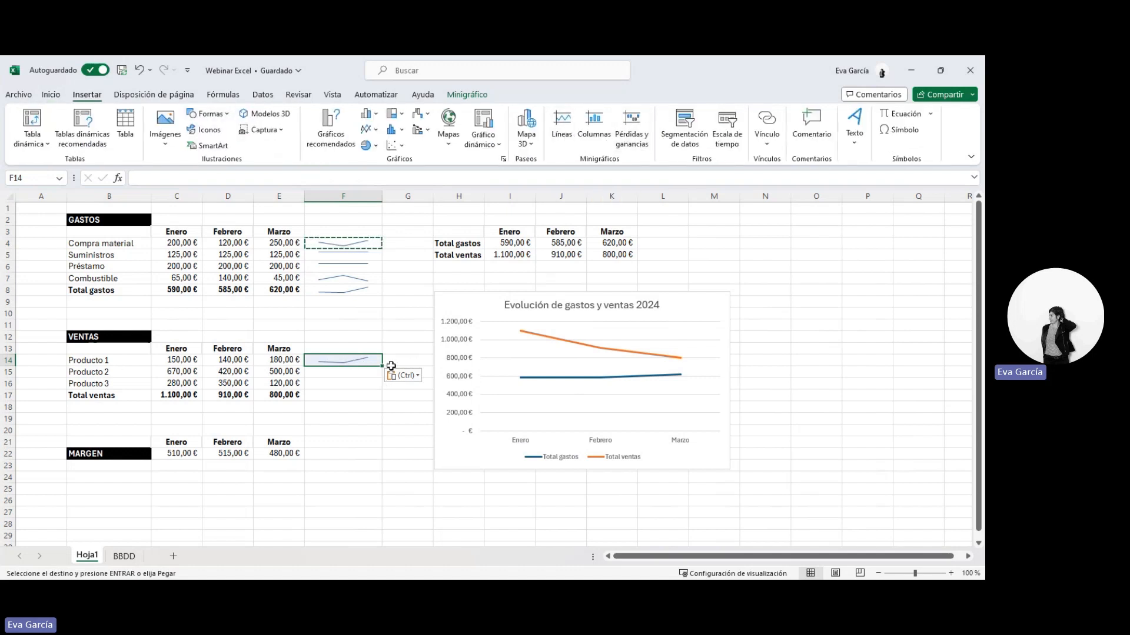
drag(382, 366, 380, 405)
click(379, 454)
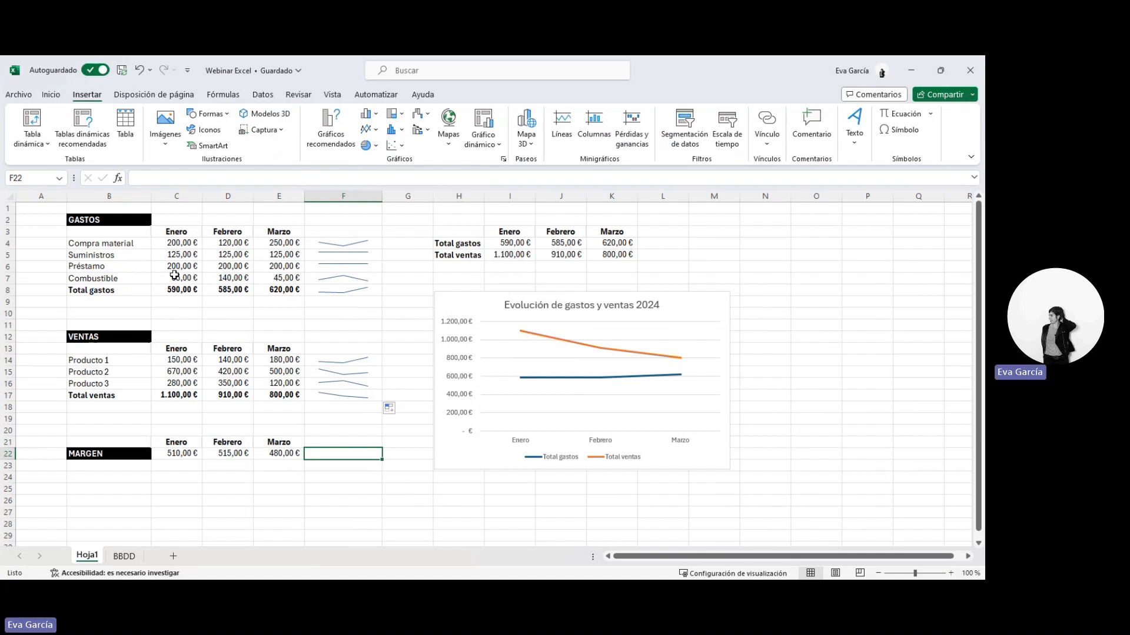
Compare the Compra material and Total gastos rows with their sparklines and examine the sparklines for Ventas
click(140, 276)
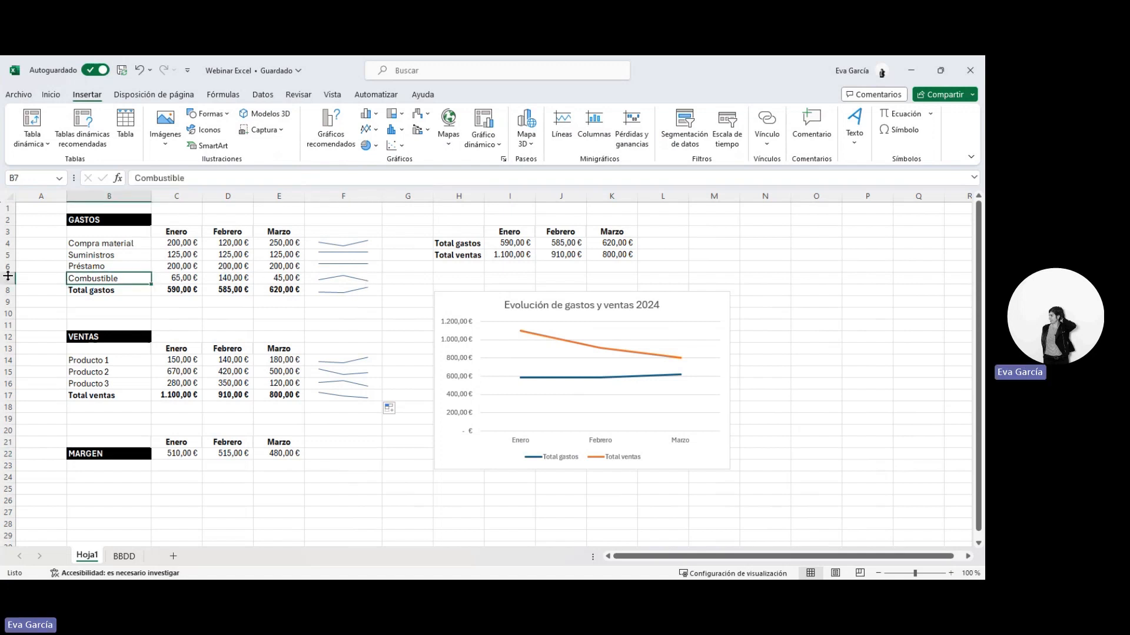
click(8, 243)
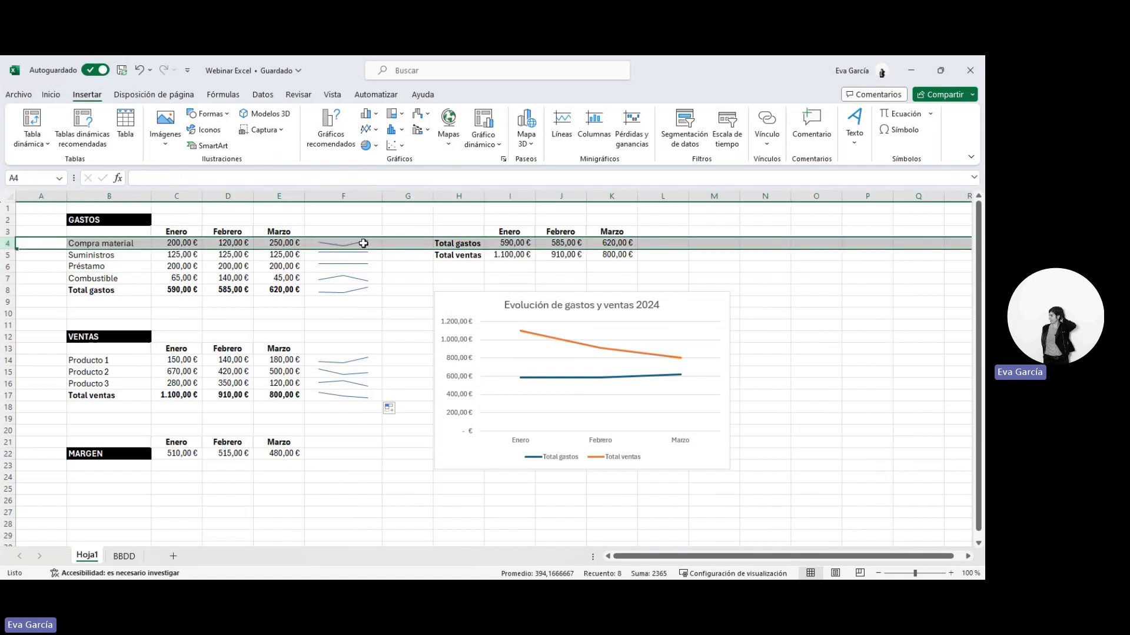
click(7, 290)
click(371, 289)
click(393, 302)
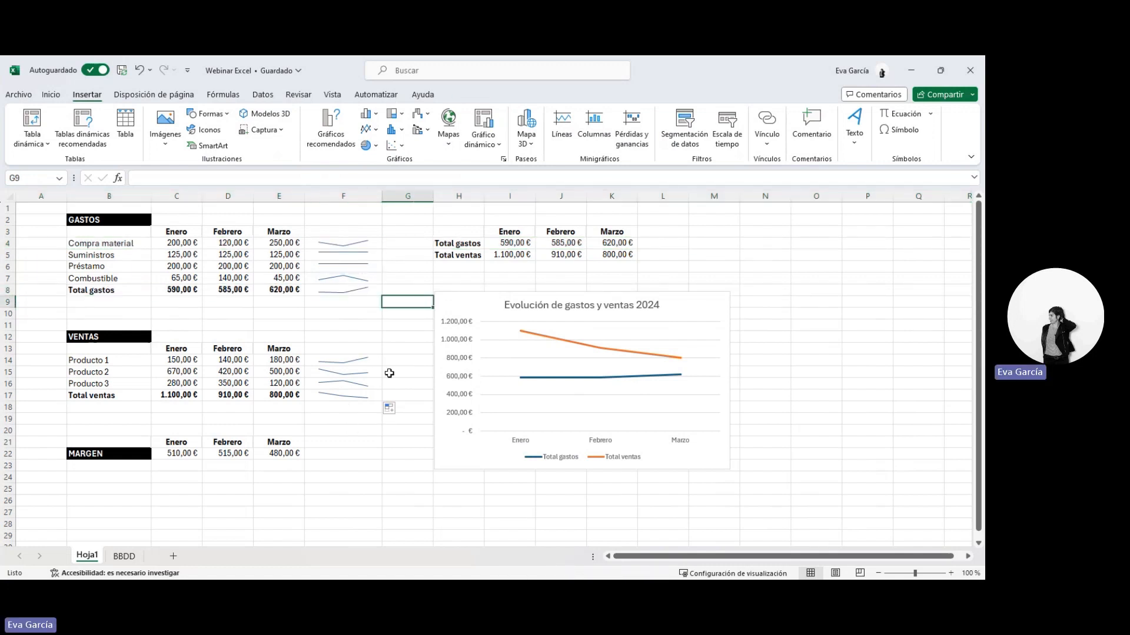
click(370, 360)
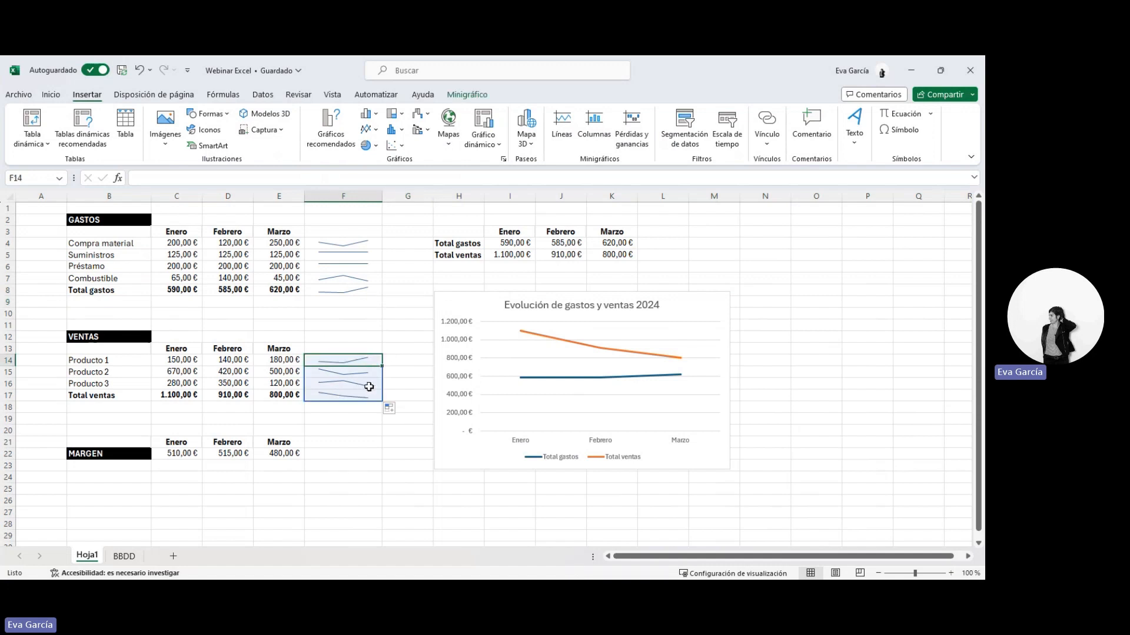
click(359, 441)
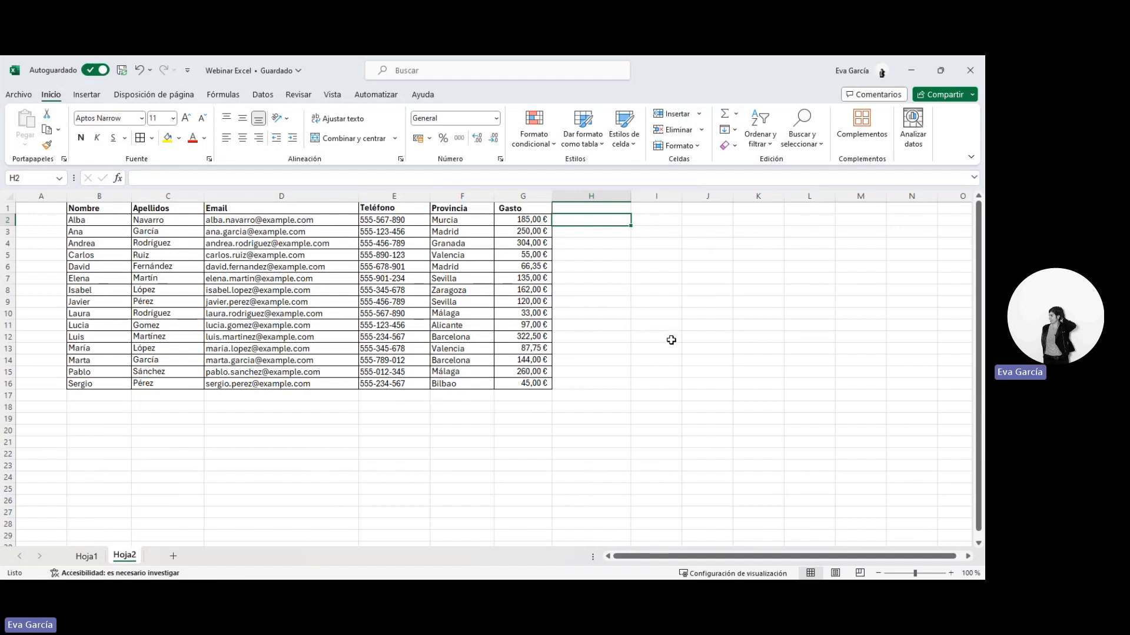
In H2 of Hoja2, start a SI formula testing G2>100, with "ok" if true and "revisa" as the false result
drag(507, 221, 523, 379)
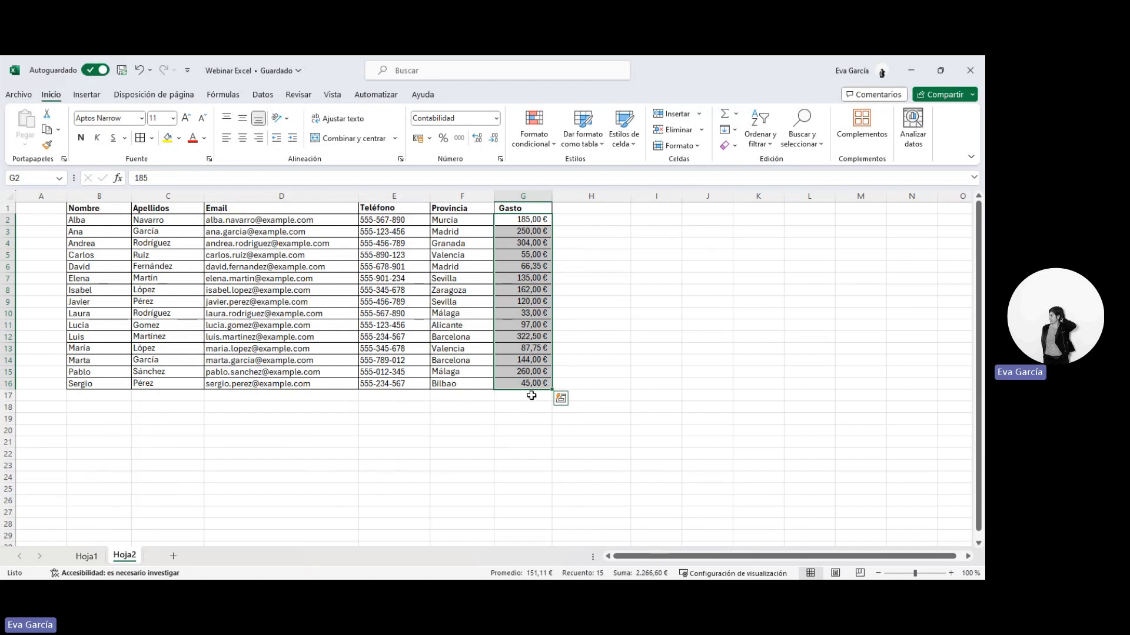
click(591, 221)
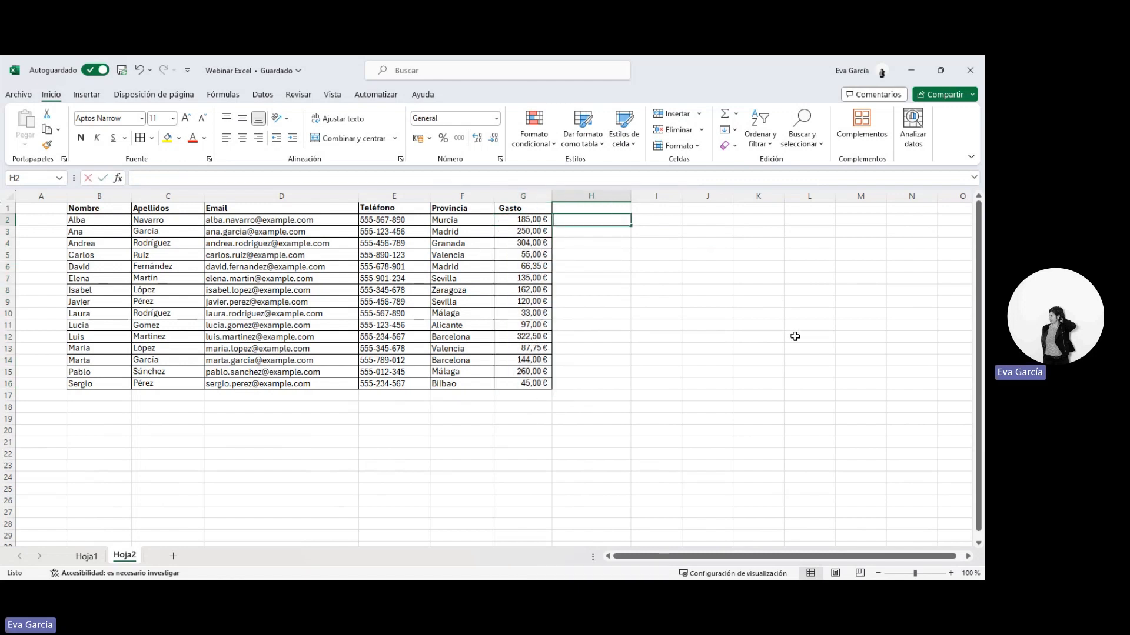
text(=s)
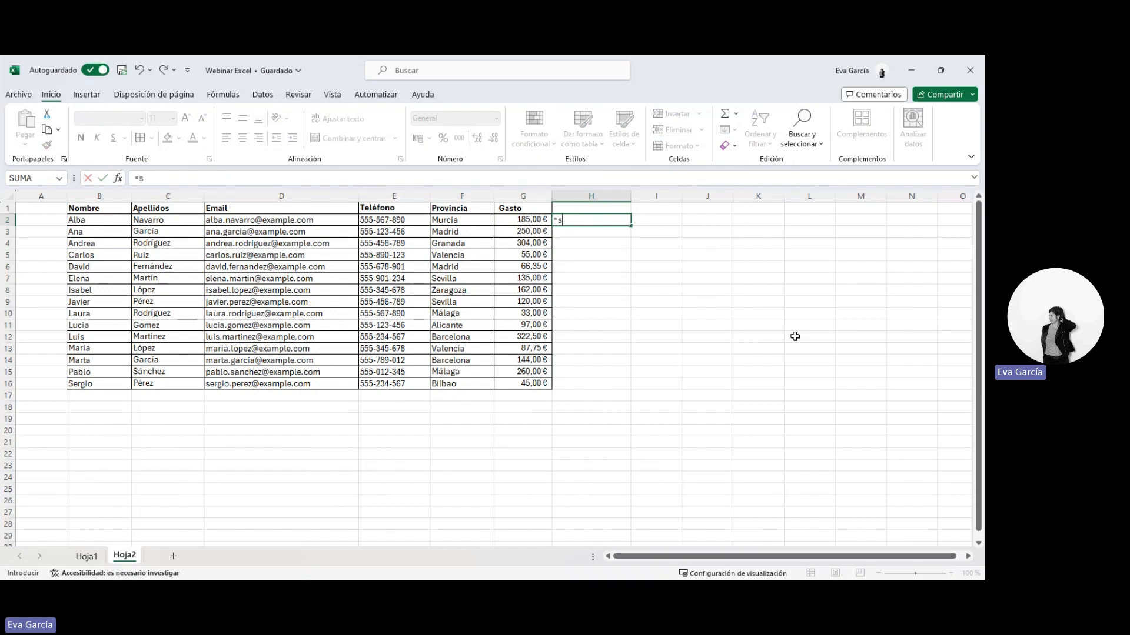
text(i()
click(524, 219)
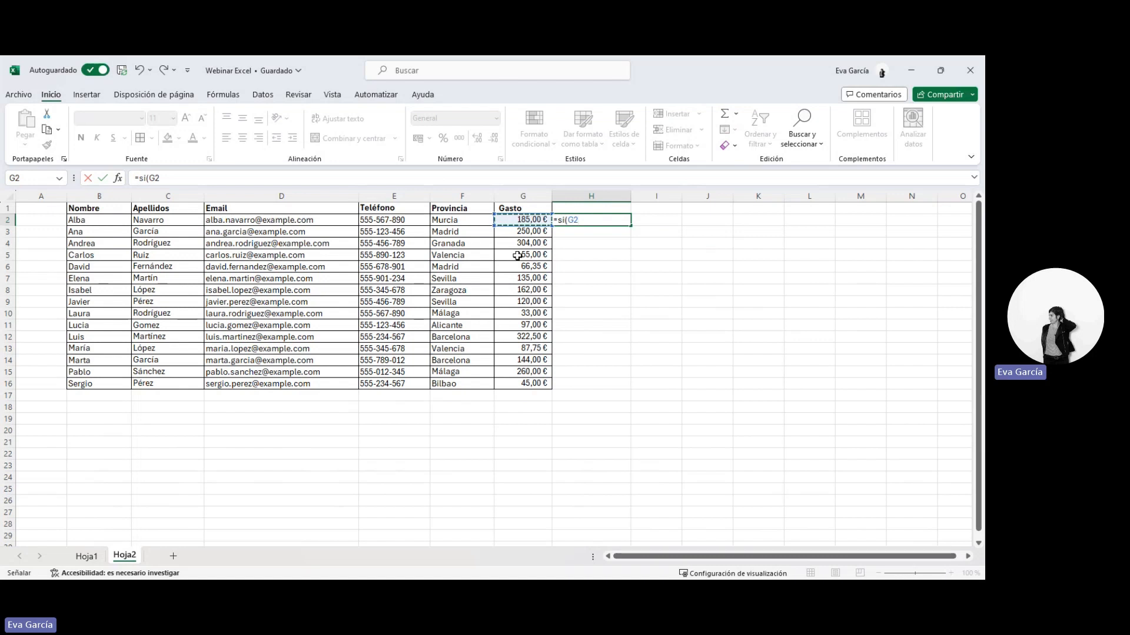
text(>100)
text(ok)
text(")
text(revisa)
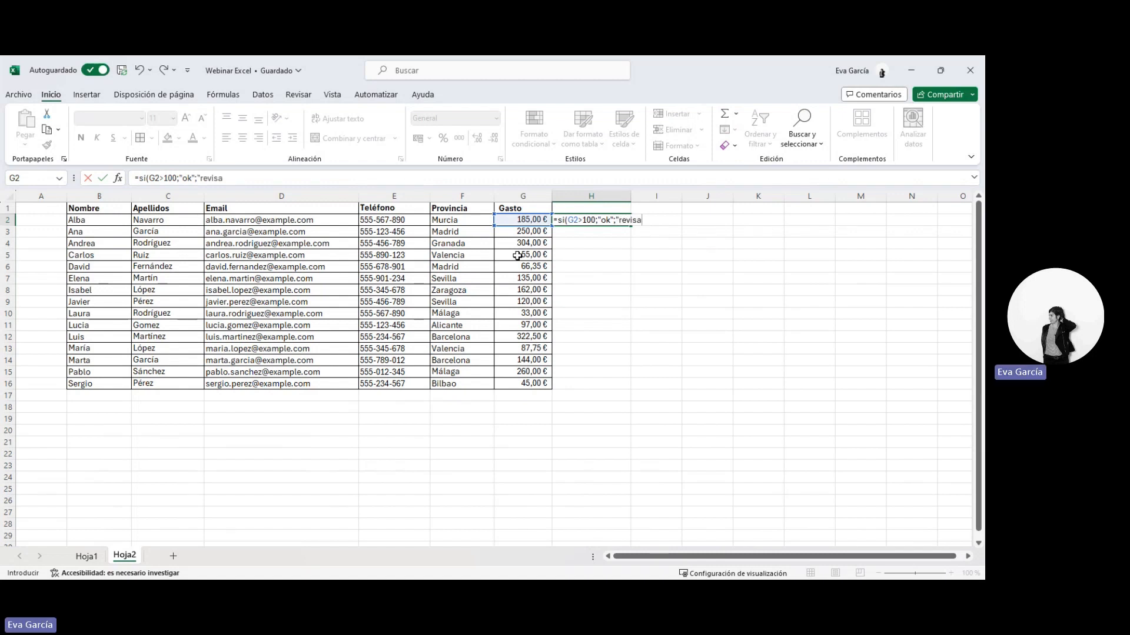
Replace the false result with "fidelizar" and complete the H2 formula as =si(G2>100;"ok";"fidelizar")
key(BackSpace)
key(BackSpace)
key(BackSpace)
key(BackSpace)
key(BackSpace)
key(BackSpace)
text(fidelizar"))
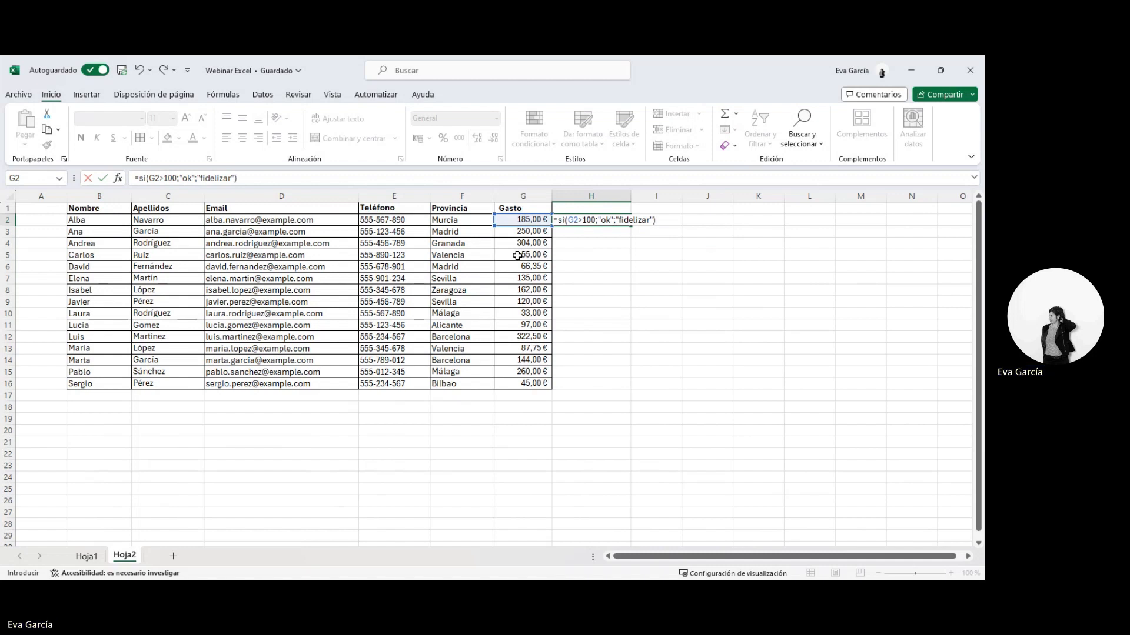
key(Return)
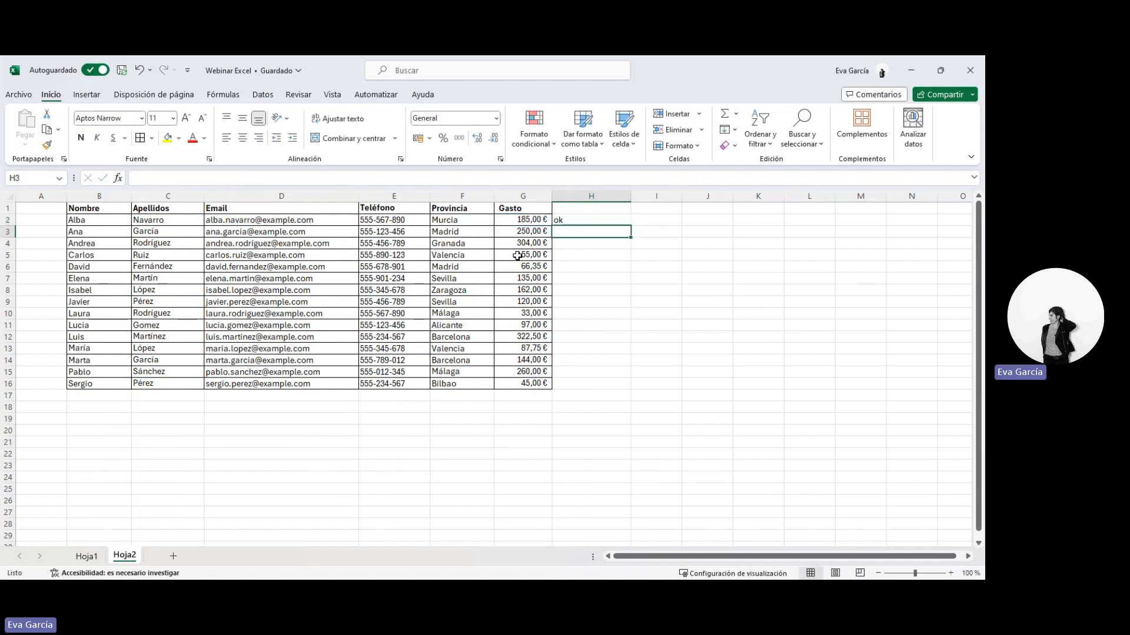
Fill the SI formula from H2 down to H16 and centre the results in the cells
click(539, 220)
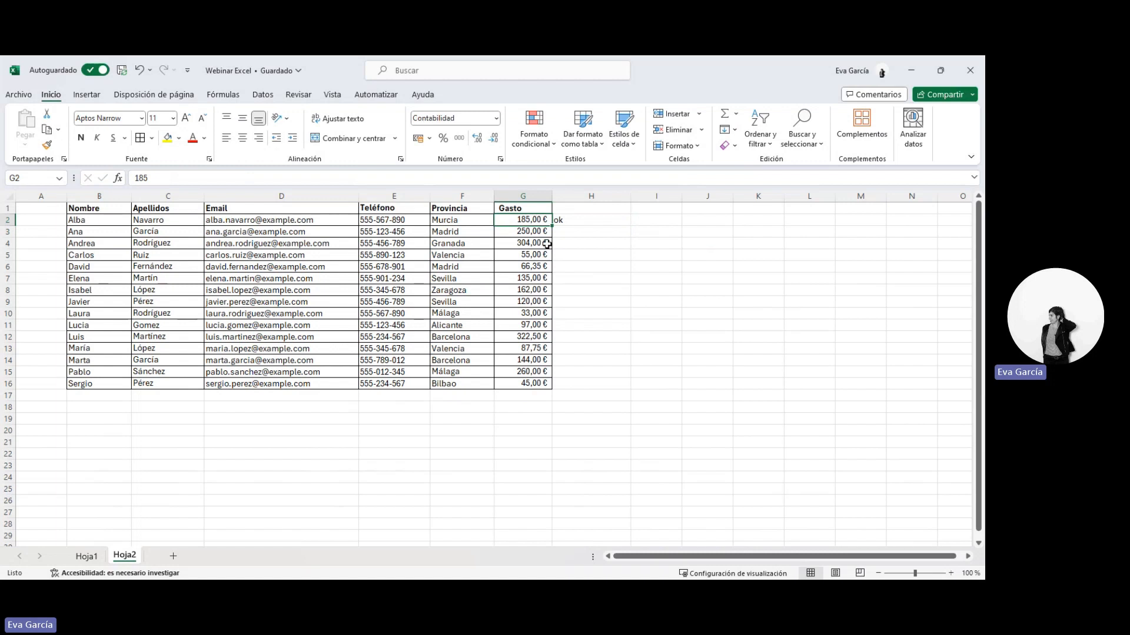
click(595, 222)
drag(632, 228, 620, 393)
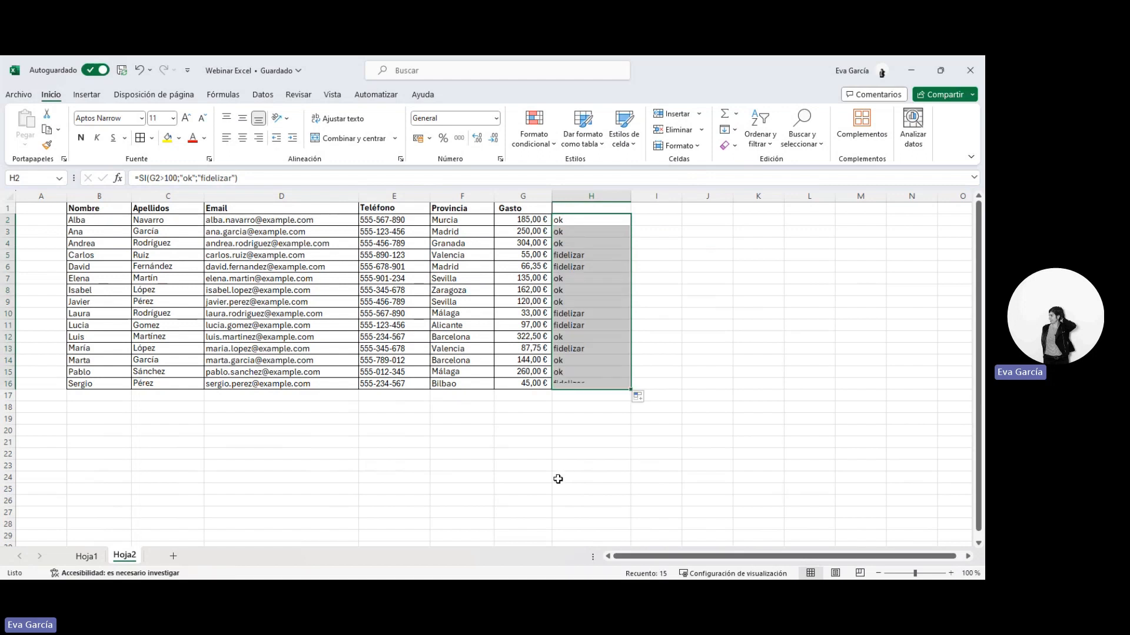
click(242, 138)
click(750, 303)
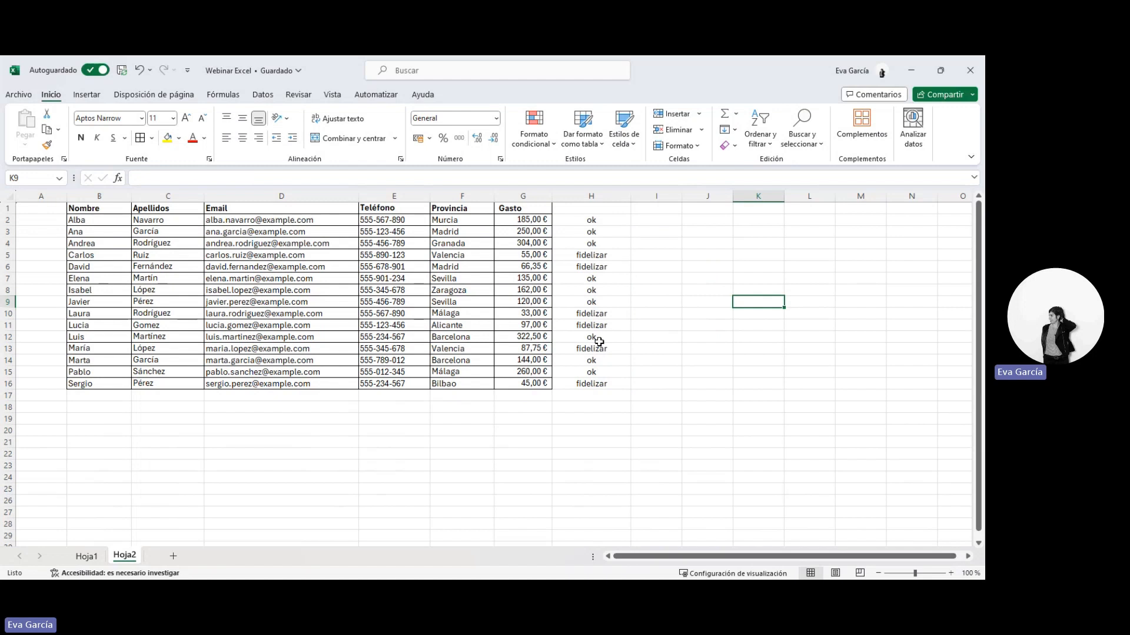
Check the Gasto amounts against the "fidelizar" classification in rows 5–6, 10–11, 13 and 16
drag(529, 255, 528, 262)
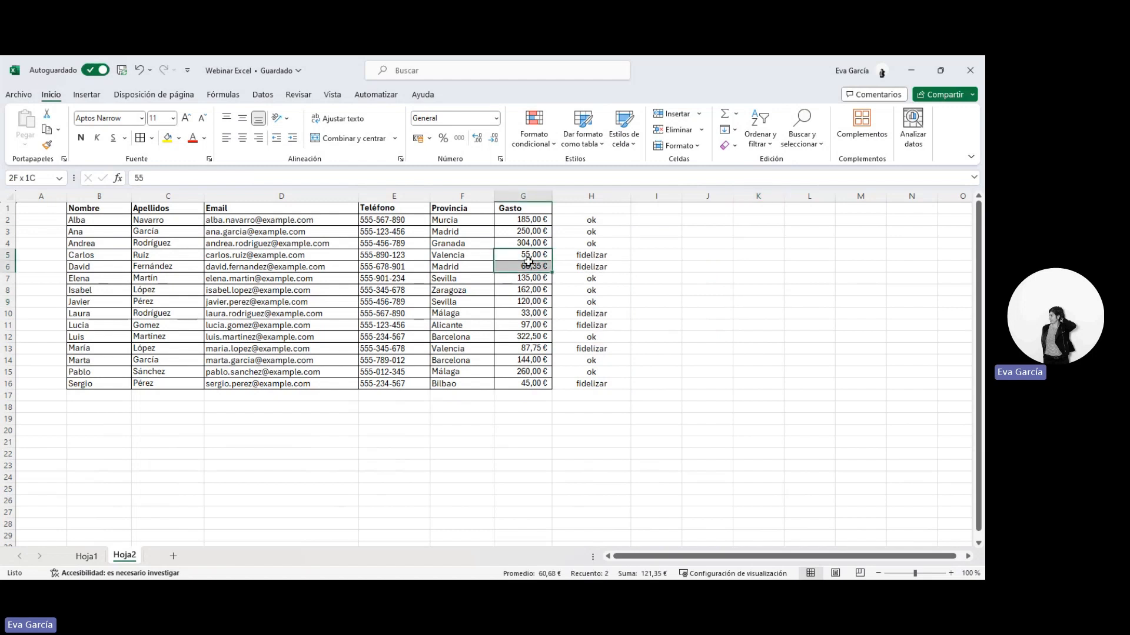
key(shift+space)
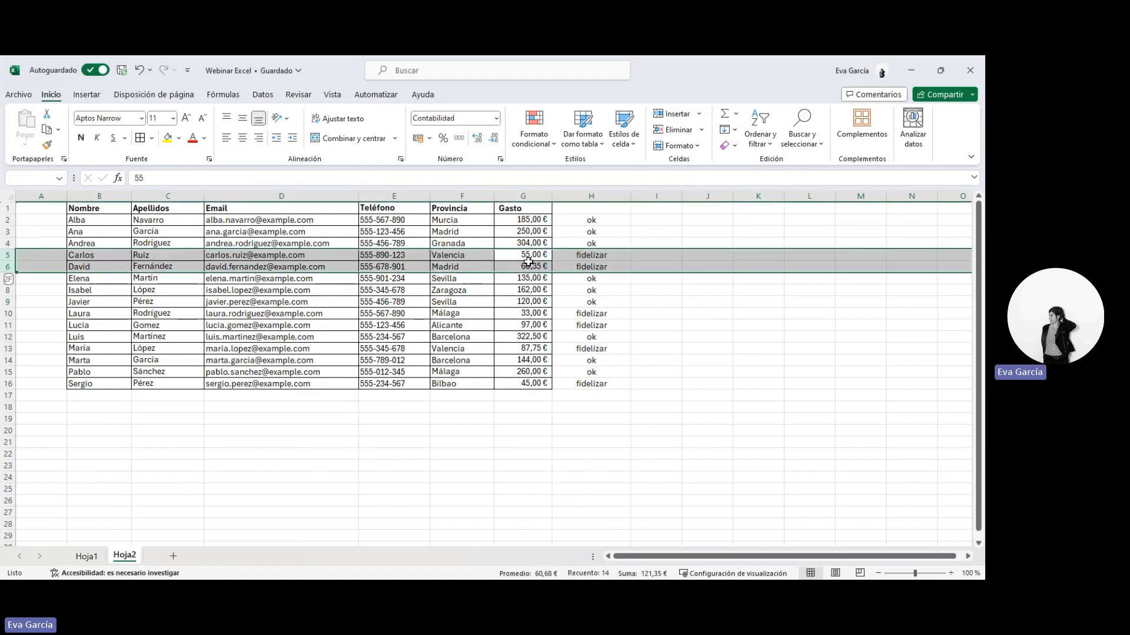
drag(540, 313, 542, 320)
key(shift+space)
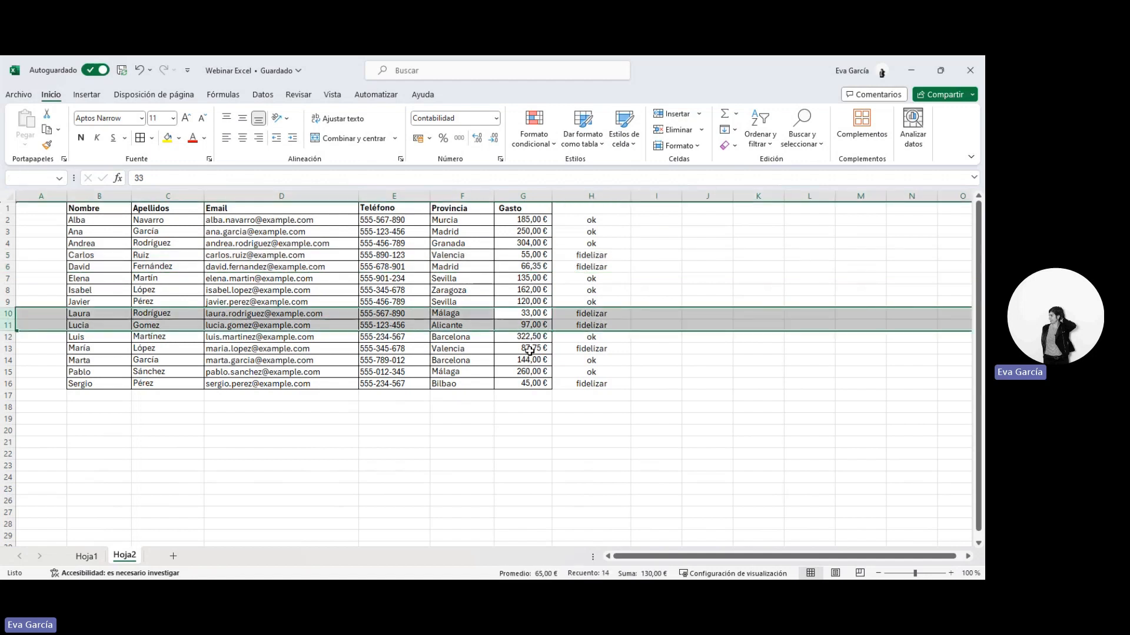
click(530, 352)
key(shift+space)
click(526, 386)
key(shift+space)
click(684, 407)
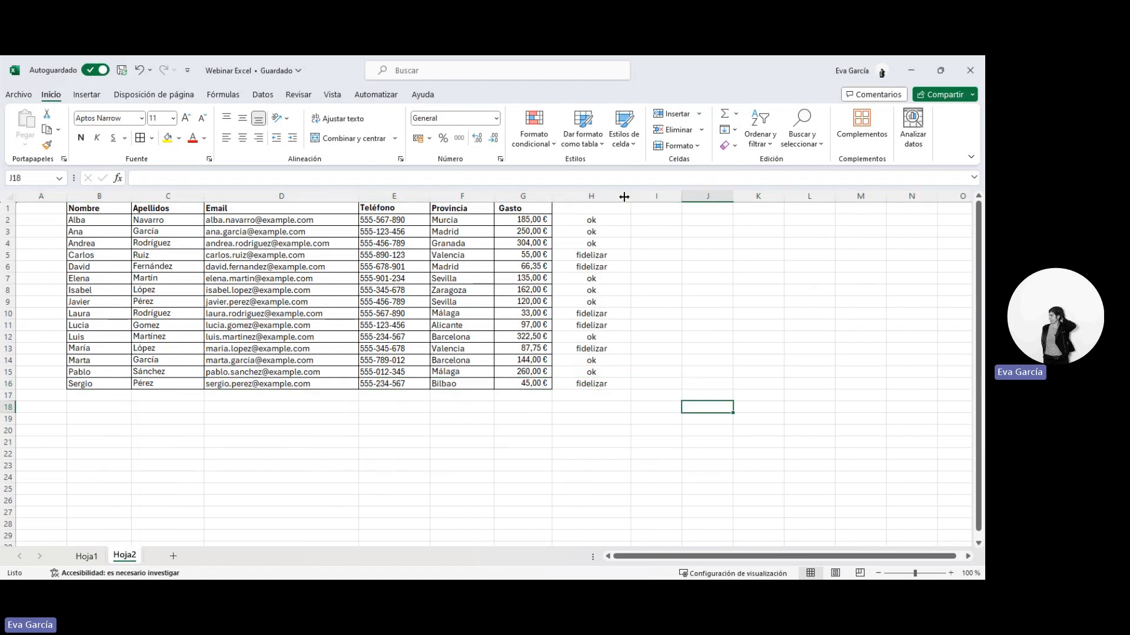
Narrow column H slightly to fit the classification results more closely
drag(631, 194, 615, 194)
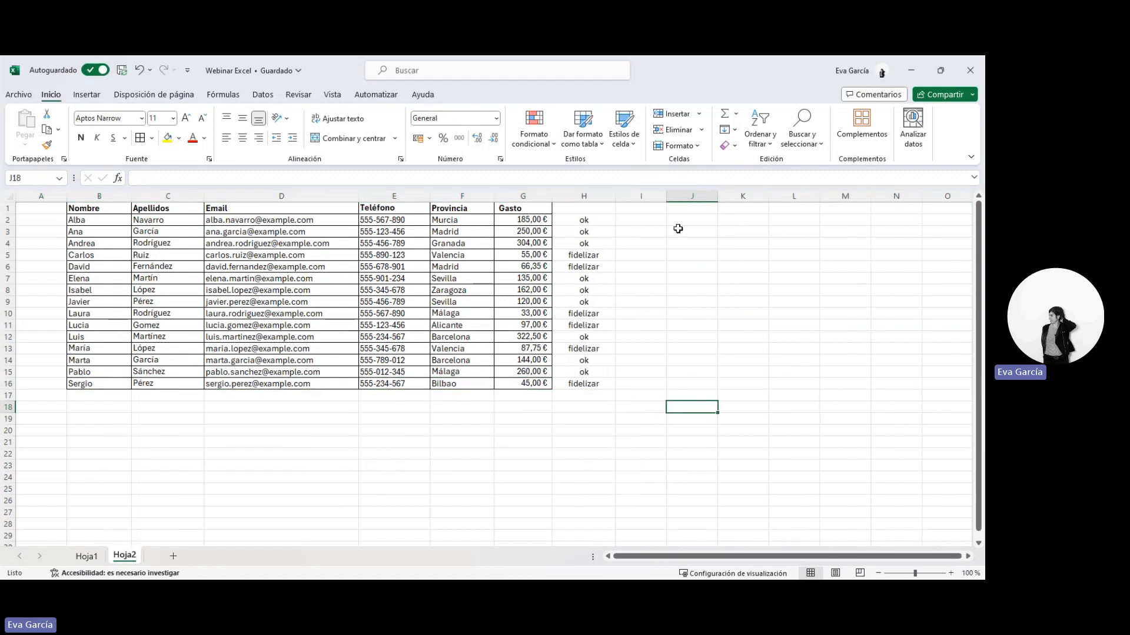